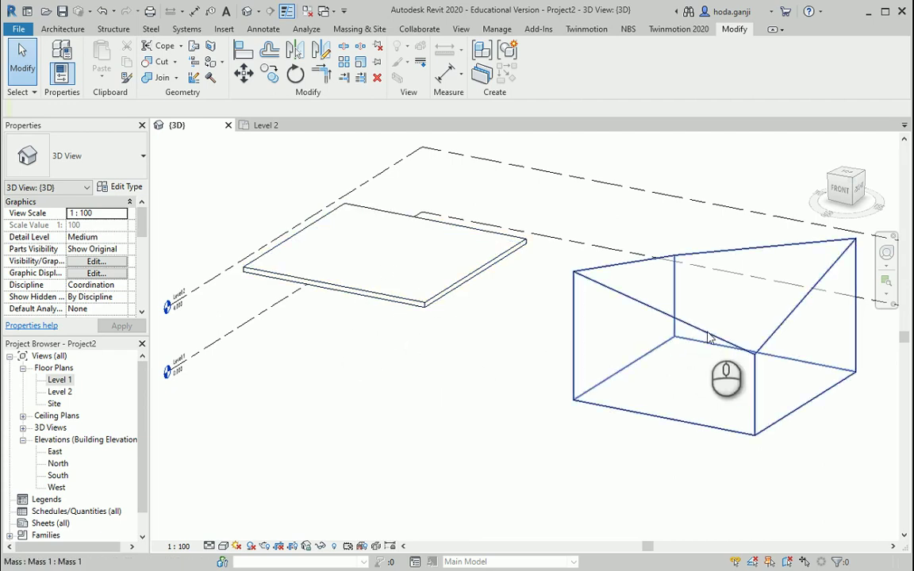
- Create a Roof by Face on the sloped top face of the mass using Basic Roof Generic Roof - 300mm
{"action": "middle_click_drag", "start_coordinate": [709, 346], "coordinate": [600, 356]}
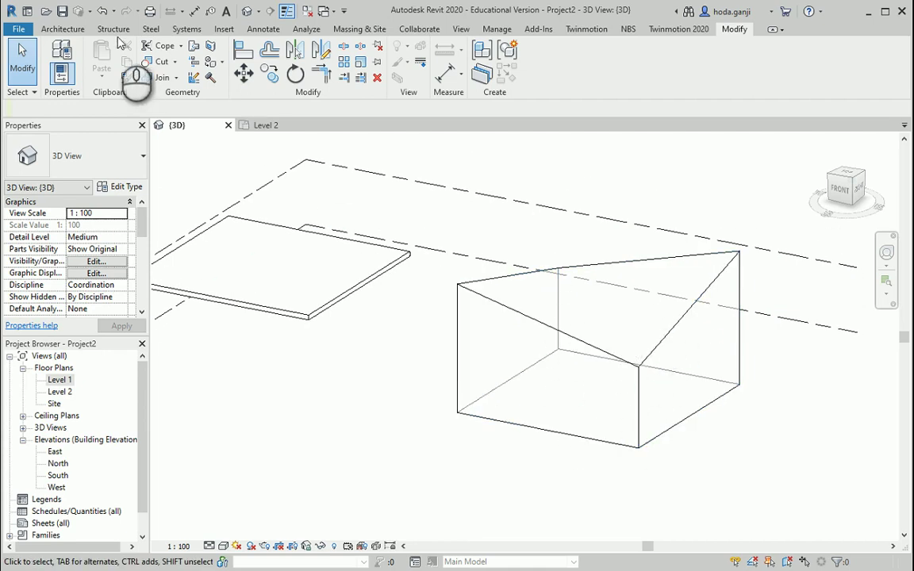
{"action": "left_click", "coordinate": [77, 29]}
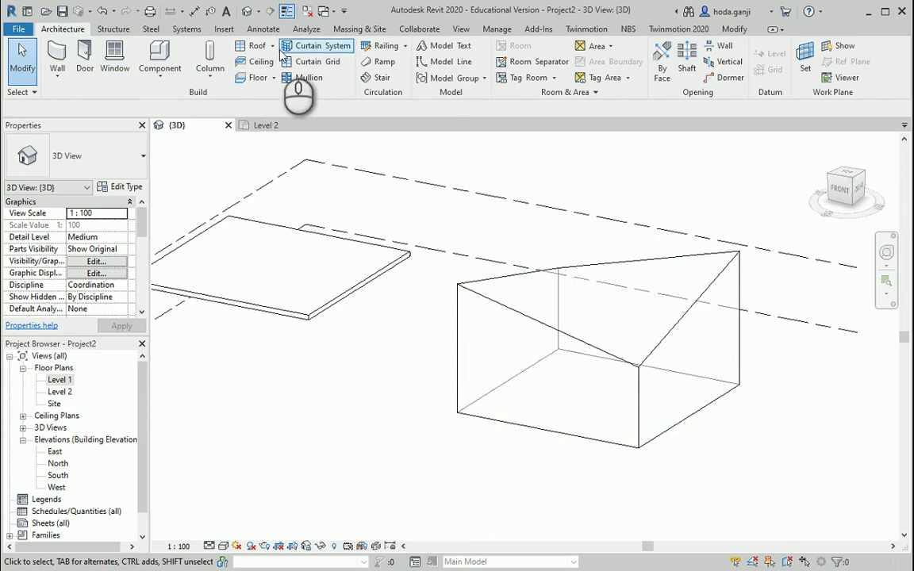
{"action": "left_click", "coordinate": [272, 45]}
{"action": "left_click", "coordinate": [278, 120]}
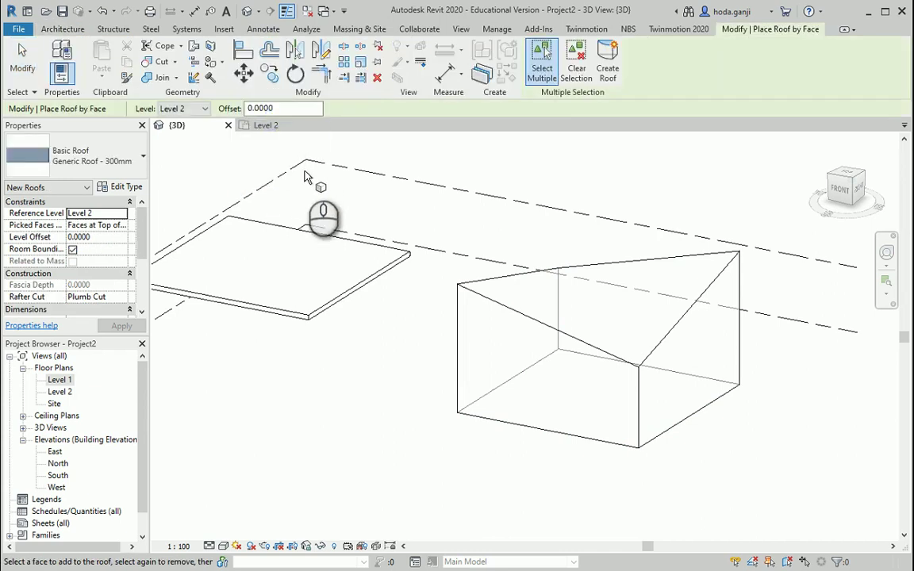
{"action": "left_click", "coordinate": [498, 301]}
{"action": "left_click", "coordinate": [607, 60]}
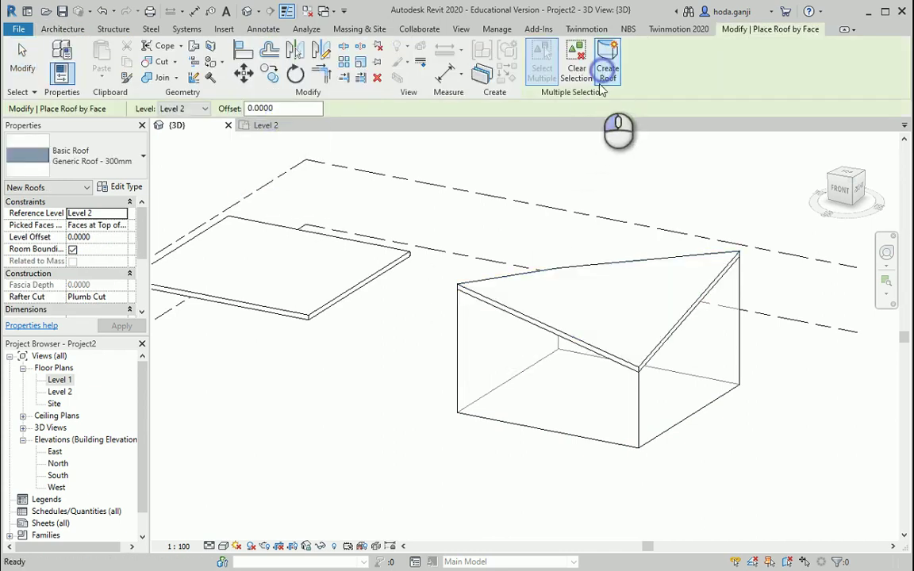
{"action": "key", "text": "Escape"}
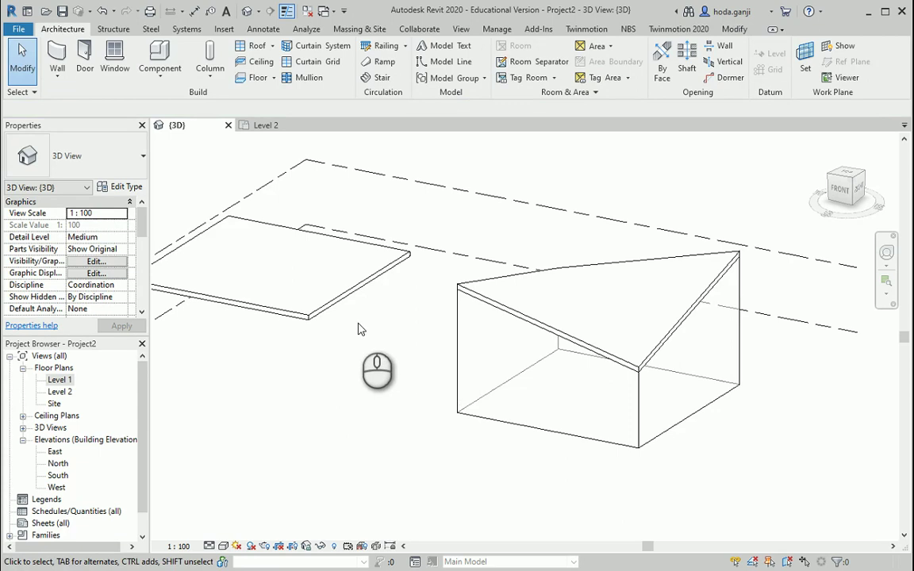
- Start the Truss command, agree to load a family, and open the Structural Trusses folder in the Canada library
{"action": "middle_click_drag", "start_coordinate": [371, 331], "coordinate": [435, 345]}
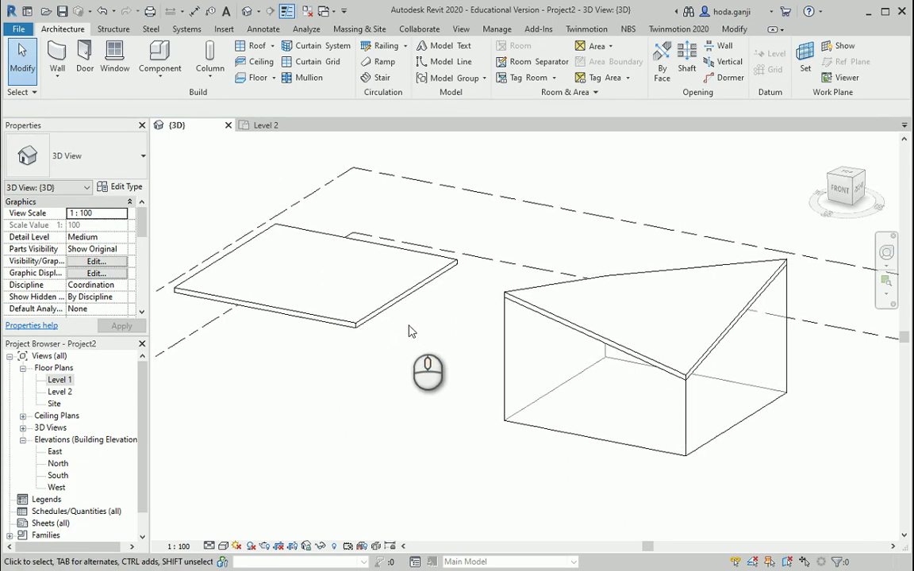
{"action": "left_click", "coordinate": [115, 30]}
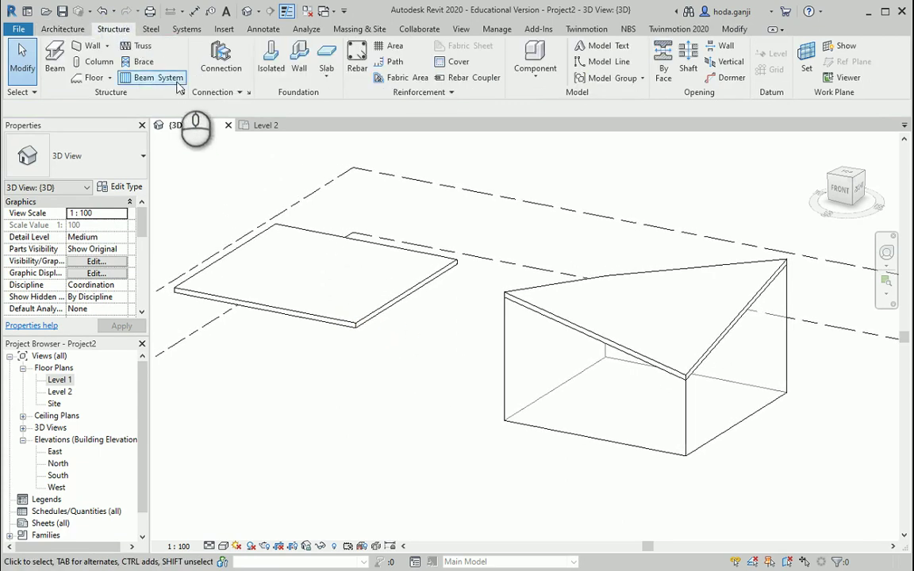
{"action": "left_click", "coordinate": [136, 45]}
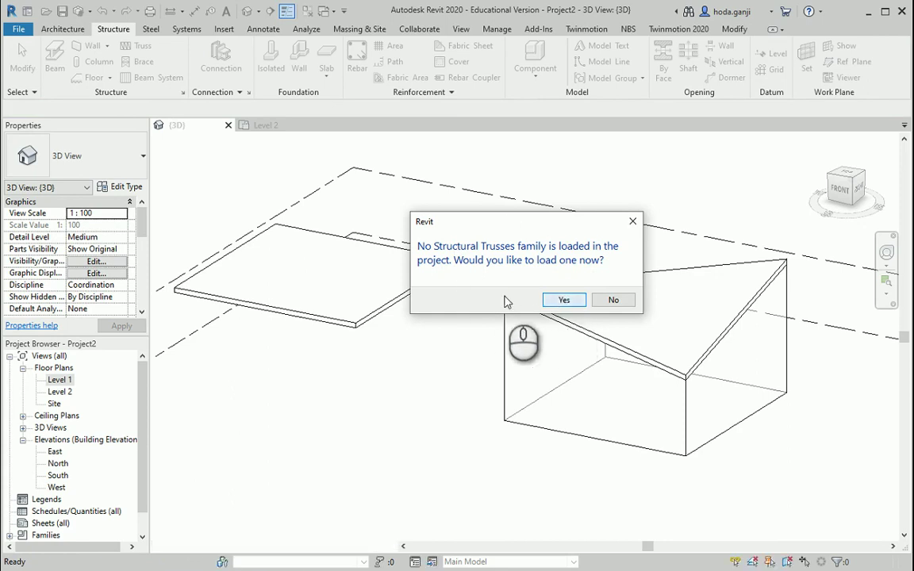
{"action": "left_click", "coordinate": [563, 300]}
{"action": "left_click", "coordinate": [624, 159]}
{"action": "left_click", "coordinate": [624, 158]}
{"action": "left_click_drag", "start_coordinate": [591, 230], "coordinate": [591, 353]}
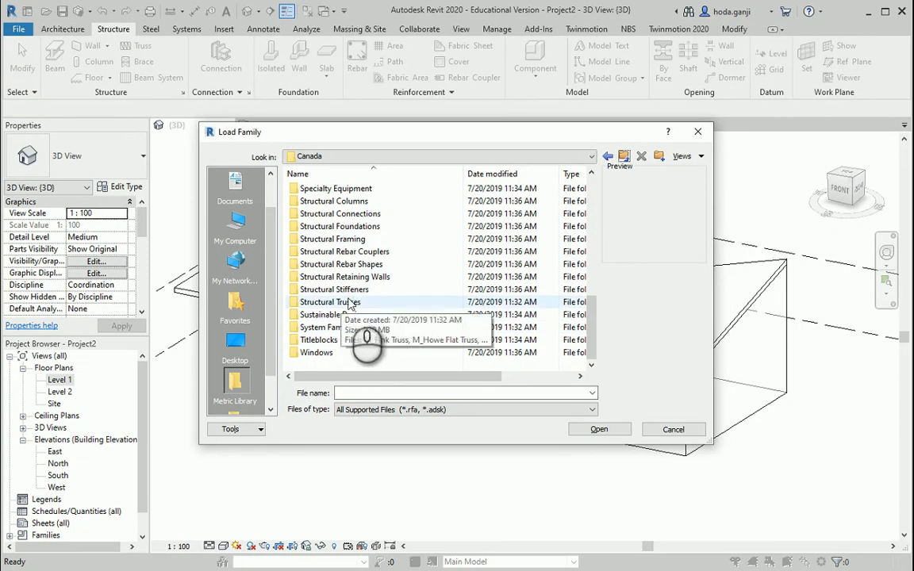
{"action": "left_click", "coordinate": [583, 156]}
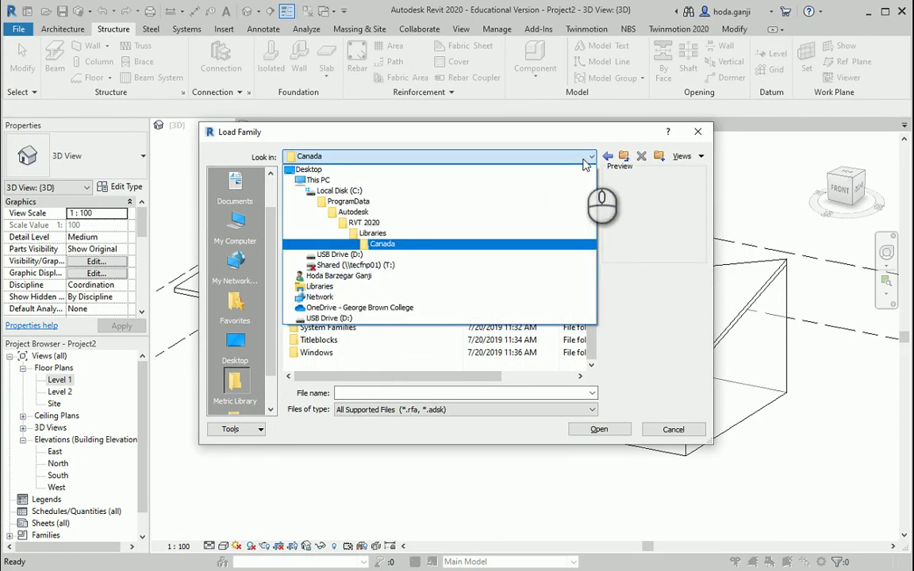
{"action": "left_click", "coordinate": [569, 243]}
{"action": "scroll", "coordinate": [444, 325], "scroll_direction": "down", "scroll_amount": 8}
{"action": "double_click", "coordinate": [353, 302]}
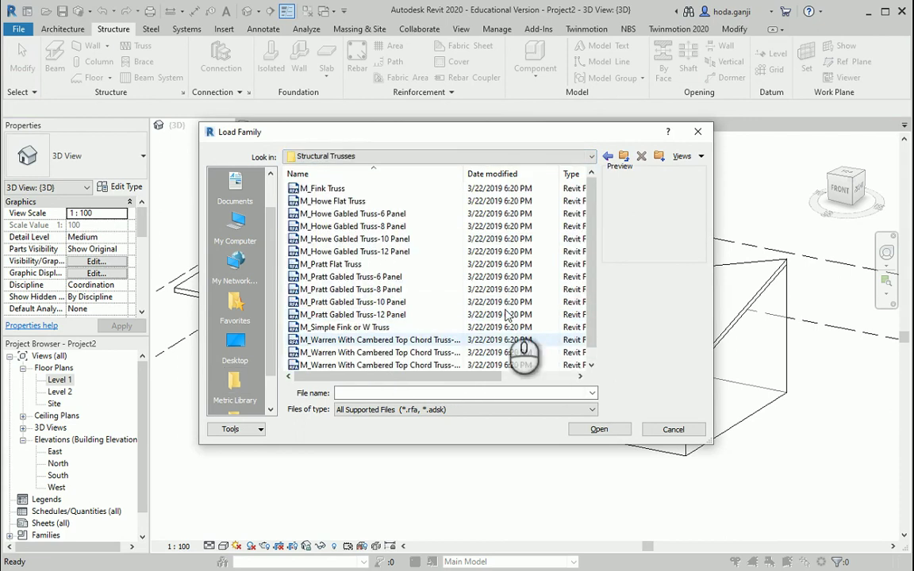
- Preview several Howe and Pratt truss families, then load all families in the Structural Trusses folder into the project
{"action": "left_click", "coordinate": [399, 253]}
{"action": "left_click", "coordinate": [393, 290]}
{"action": "left_click", "coordinate": [385, 314]}
{"action": "left_click", "coordinate": [394, 264]}
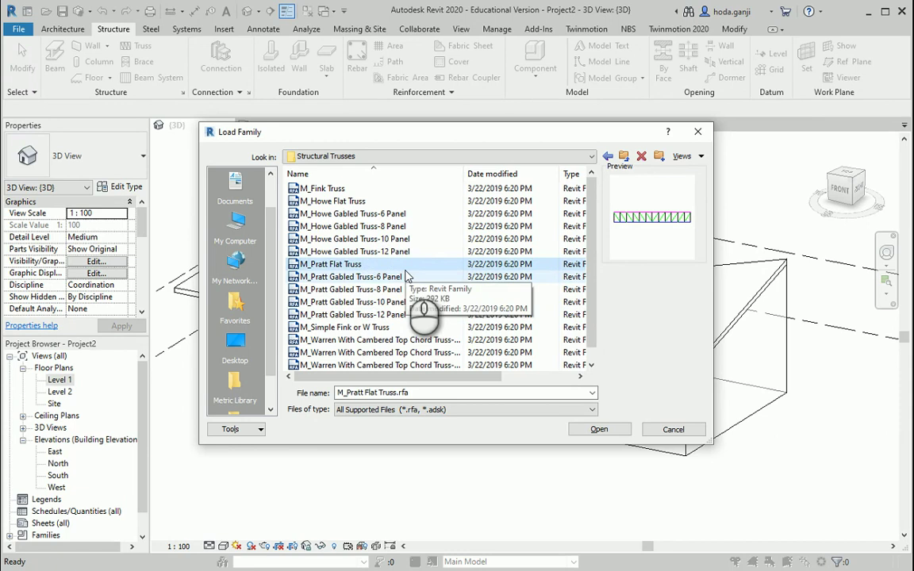
{"action": "left_click", "coordinate": [406, 276]}
{"action": "key", "text": "ctrl+a"}
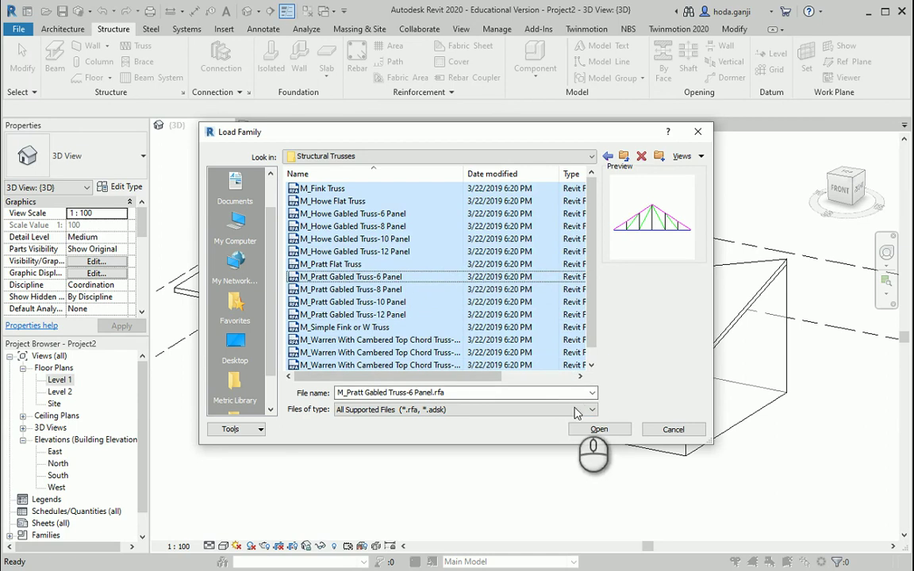
{"action": "left_click", "coordinate": [586, 428]}
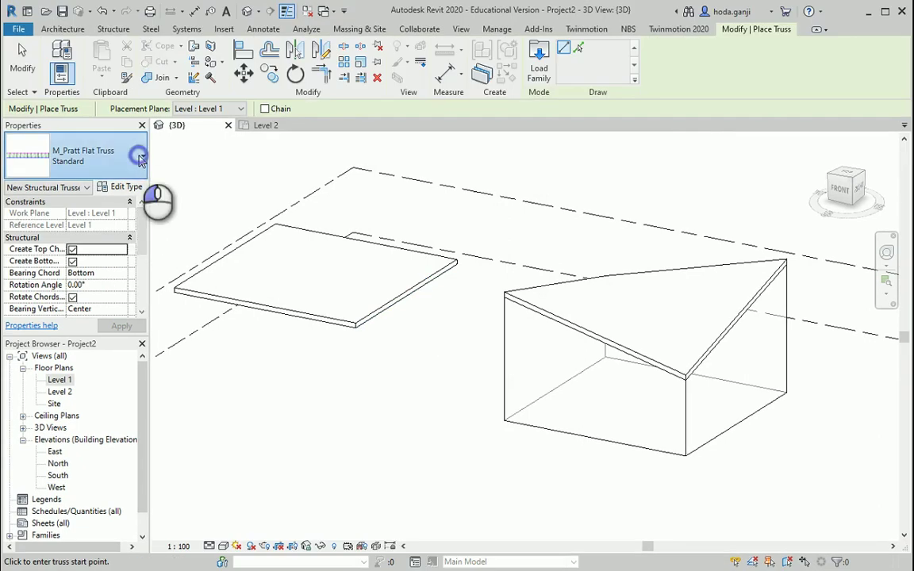
{"action": "left_click", "coordinate": [140, 159]}
{"action": "left_click", "coordinate": [139, 157]}
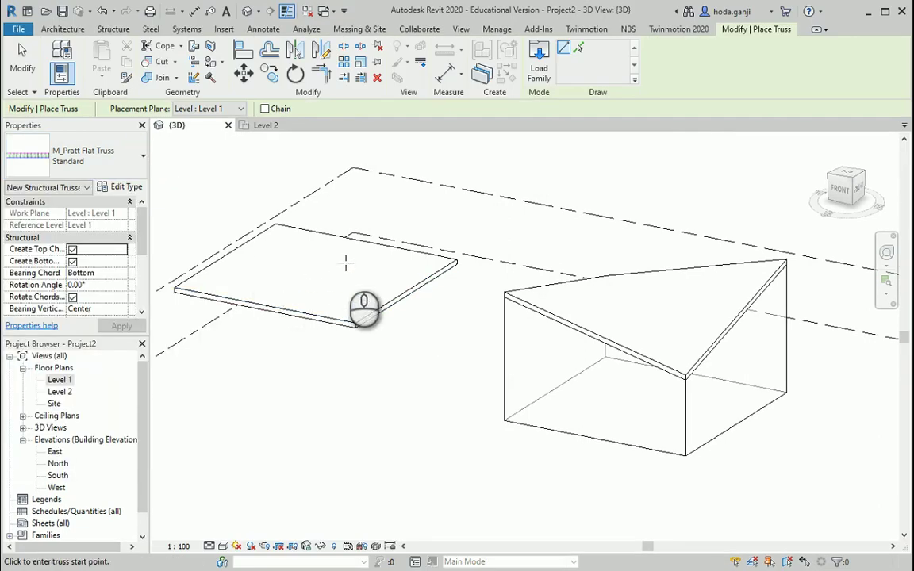
{"action": "left_click", "coordinate": [264, 129]}
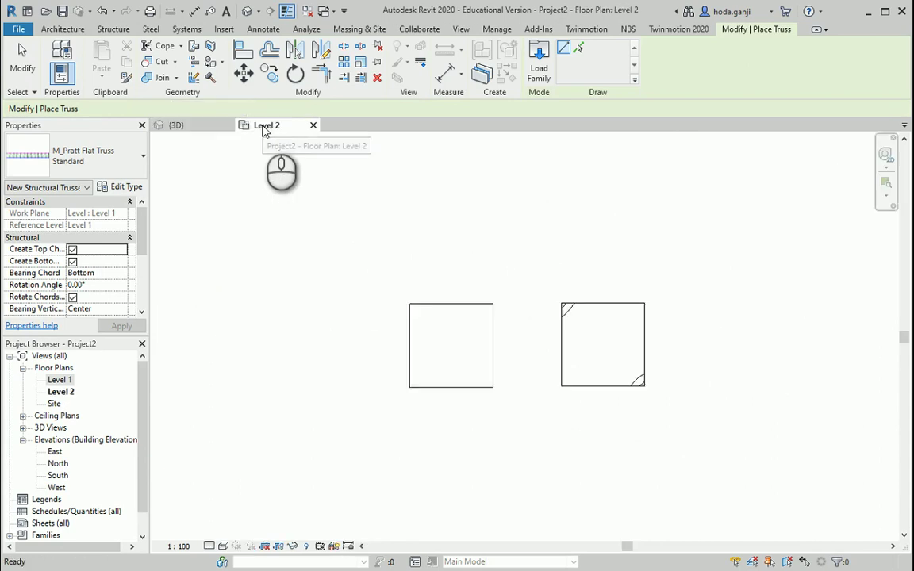
{"action": "left_click", "coordinate": [220, 131]}
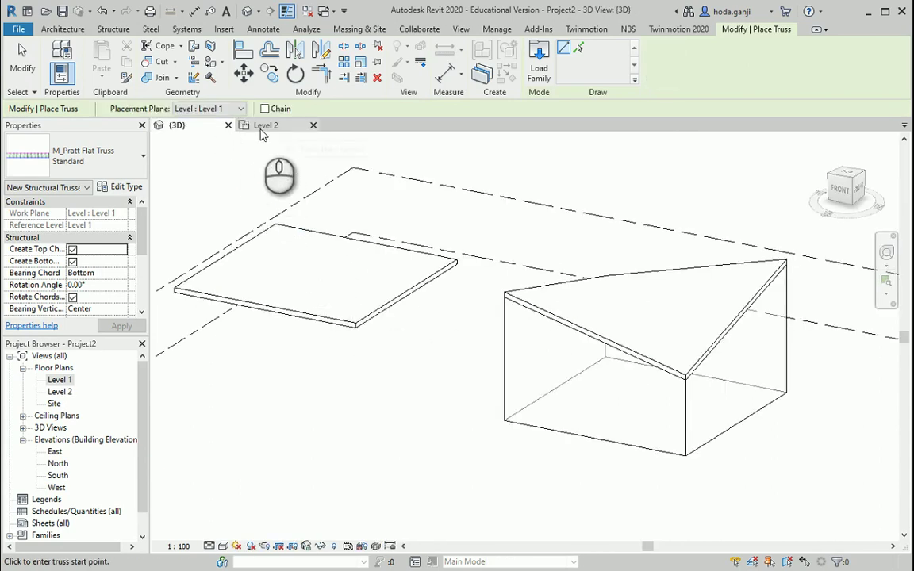
- Leave truss placement and tile the 3D and Level 2 views side by side with both squares framed in the plan
{"action": "key", "text": "Escape"}
{"action": "key", "text": "w"}
{"action": "key", "text": "t"}
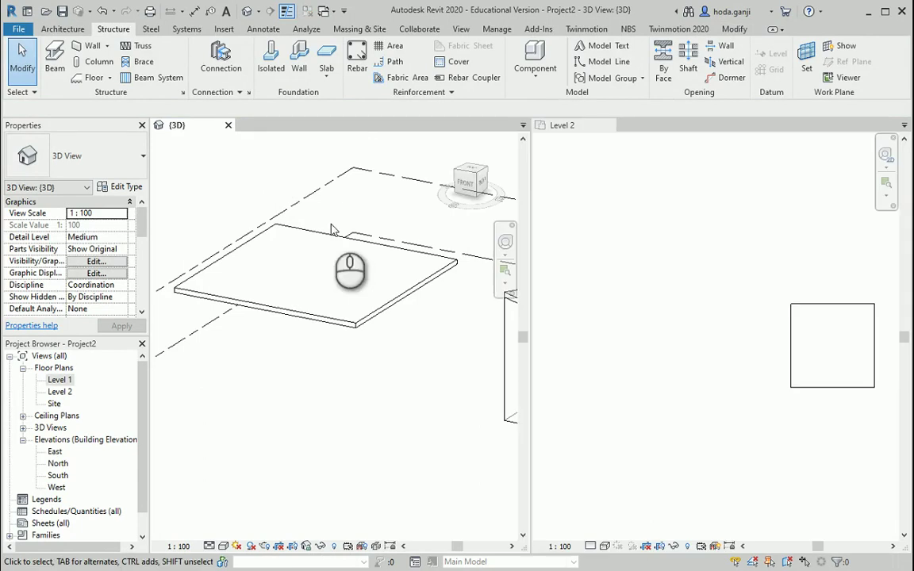
{"action": "scroll", "coordinate": [611, 349], "scroll_direction": "down", "scroll_amount": 3}
{"action": "scroll", "coordinate": [675, 367], "scroll_direction": "up", "scroll_amount": 5}
{"action": "scroll", "coordinate": [683, 337], "scroll_direction": "down", "scroll_amount": 2}
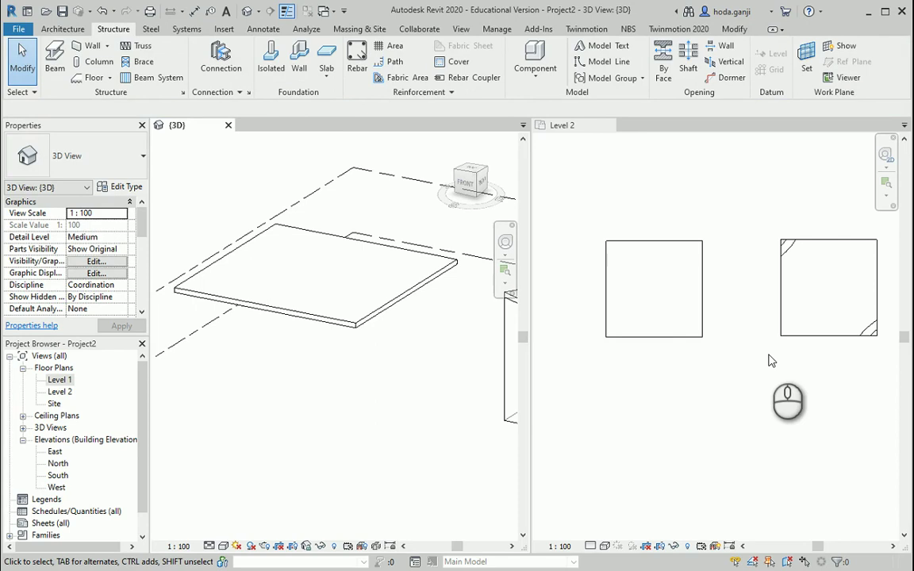
- Place an M_Pratt Flat Truss on Level 2 by picking the west edge of the flat slab in the plan
{"action": "left_click", "coordinate": [555, 125]}
{"action": "left_click", "coordinate": [144, 47]}
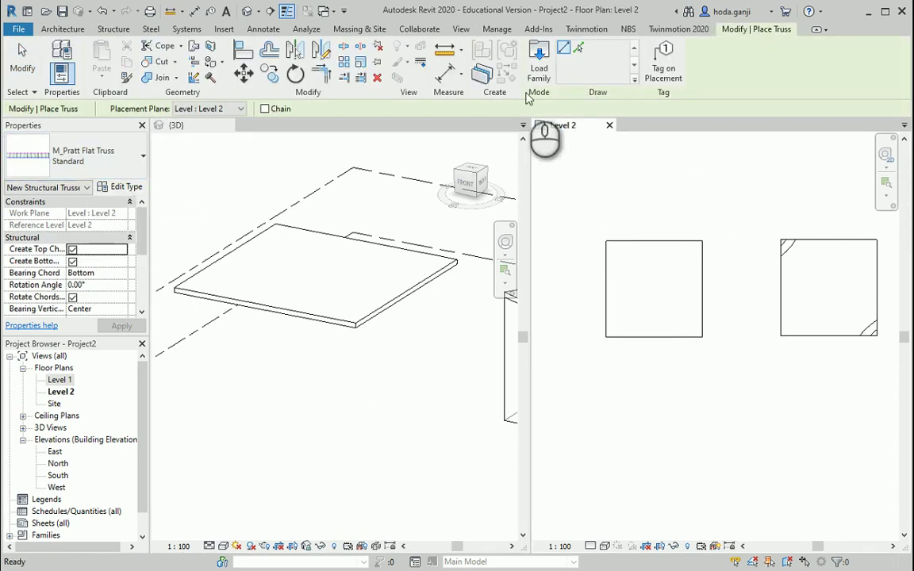
{"action": "left_click", "coordinate": [577, 48]}
{"action": "scroll", "coordinate": [649, 250], "scroll_direction": "up", "scroll_amount": 3}
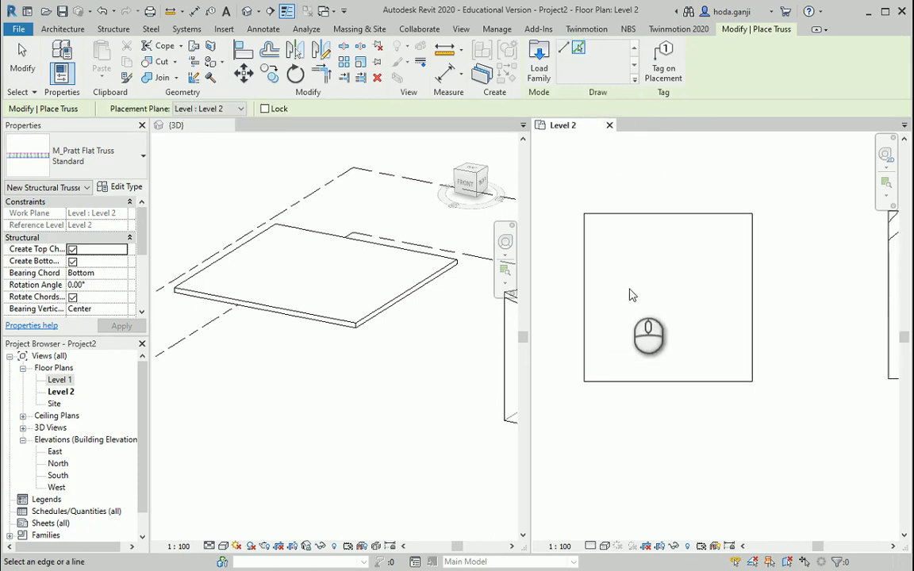
{"action": "left_click", "coordinate": [587, 308]}
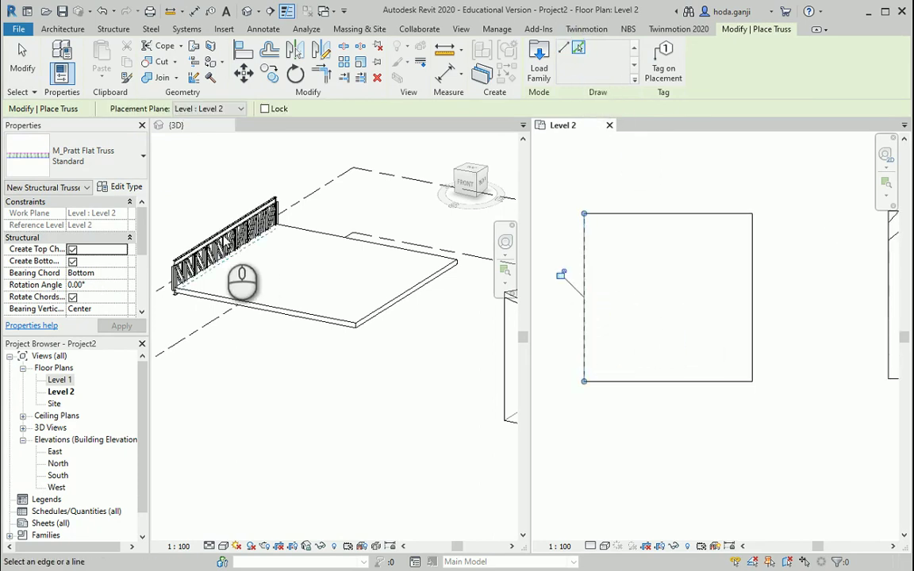
{"action": "key", "text": "Escape"}
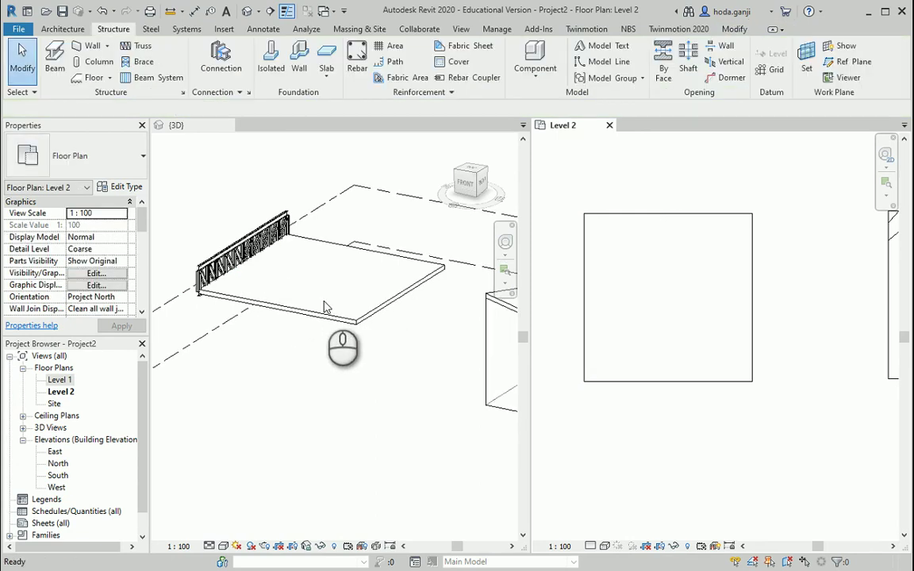
- Try setting the top chords' Structural Framing Type to M_W Shapes:W310X38.7 in the placed truss's type properties
{"action": "scroll", "coordinate": [173, 272], "scroll_direction": "up", "scroll_amount": 4}
{"action": "scroll", "coordinate": [206, 286], "scroll_direction": "up", "scroll_amount": 2}
{"action": "left_click", "coordinate": [261, 342]}
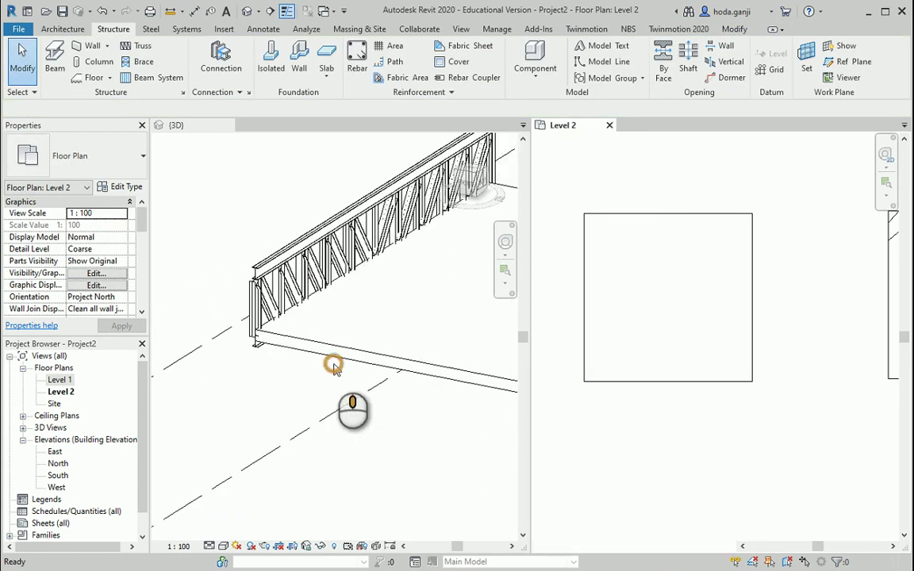
{"action": "scroll", "coordinate": [322, 352], "scroll_direction": "up", "scroll_amount": 3}
{"action": "left_click", "coordinate": [268, 333]}
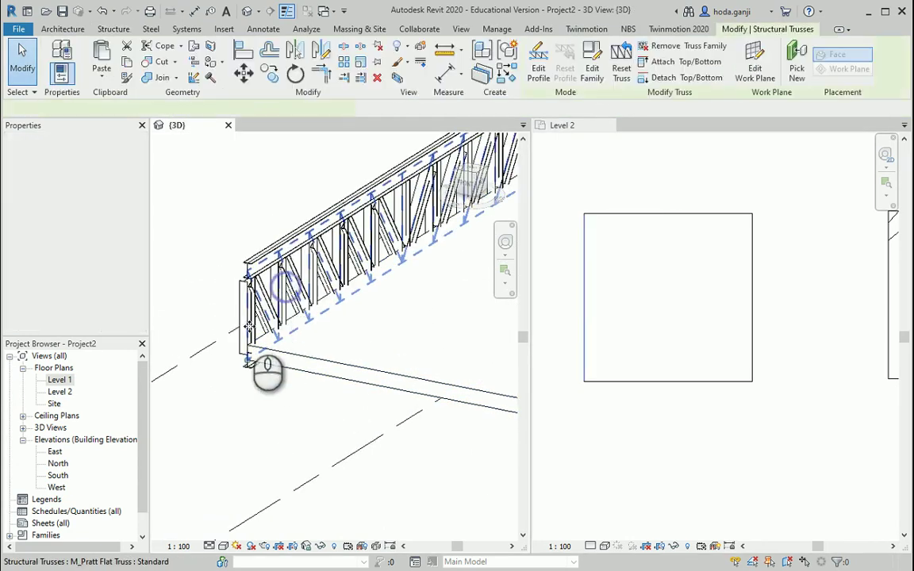
{"action": "scroll", "coordinate": [215, 382], "scroll_direction": "down", "scroll_amount": 3}
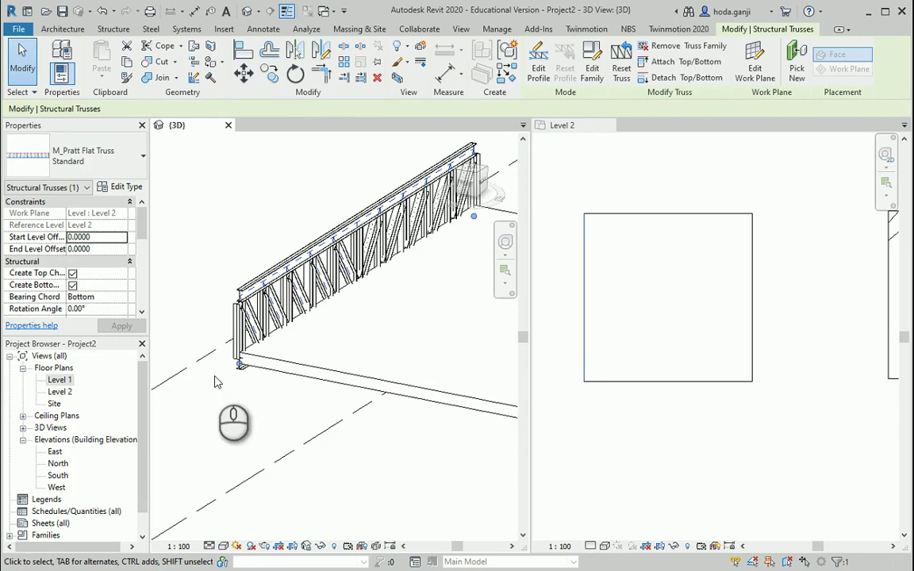
{"action": "left_click", "coordinate": [125, 188]}
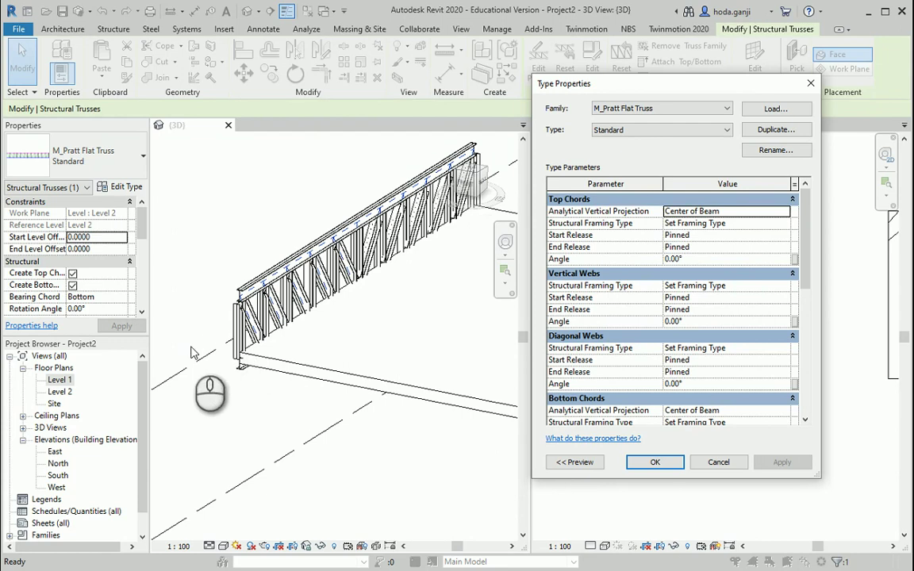
{"action": "left_click", "coordinate": [786, 223]}
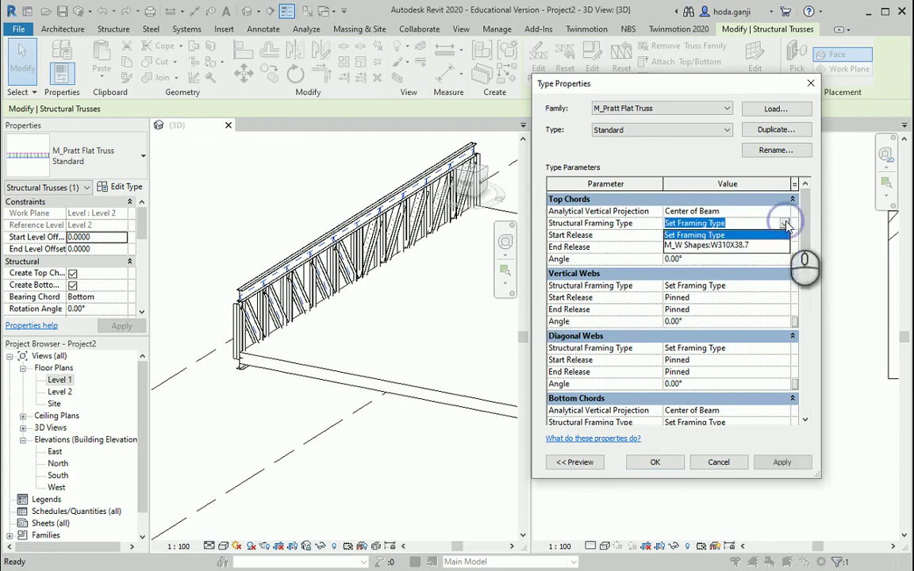
{"action": "left_click", "coordinate": [760, 246]}
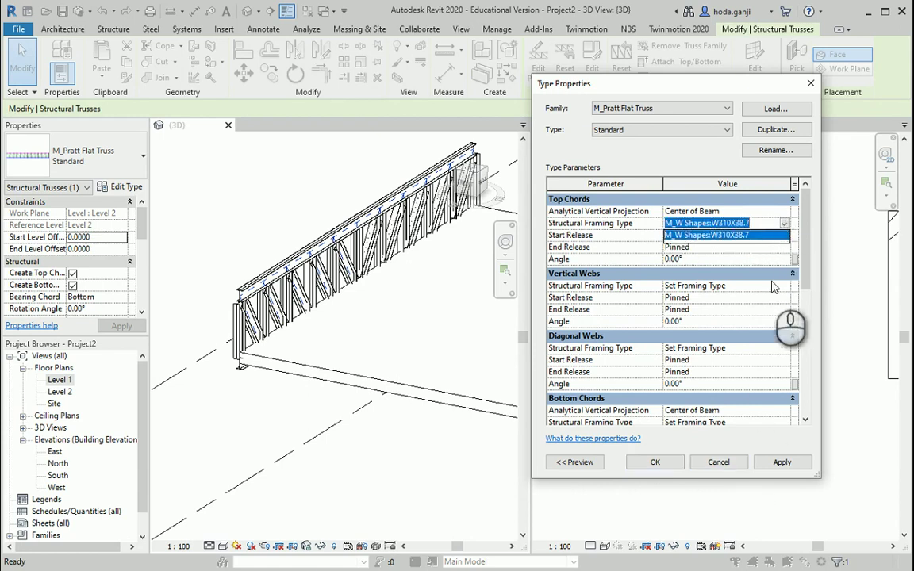
{"action": "left_click", "coordinate": [785, 226]}
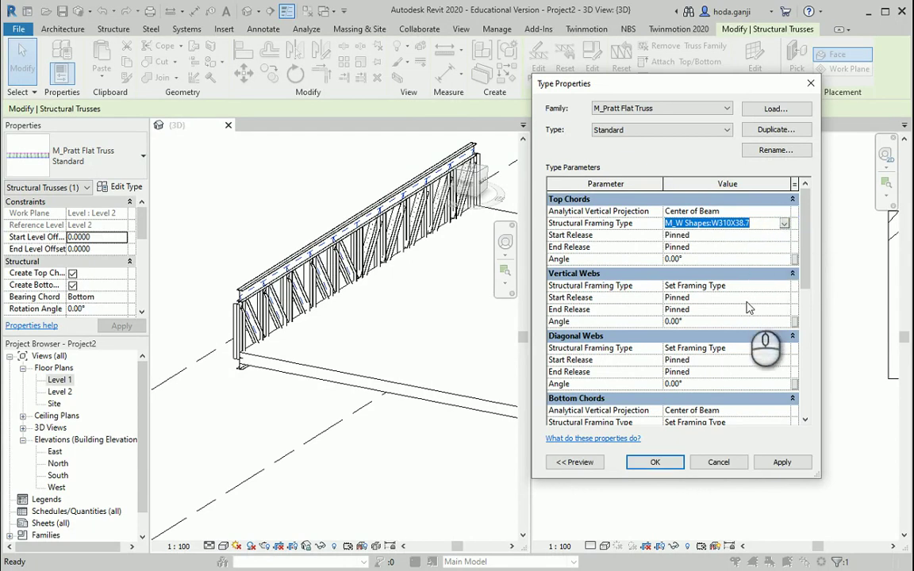
{"action": "left_click", "coordinate": [717, 462]}
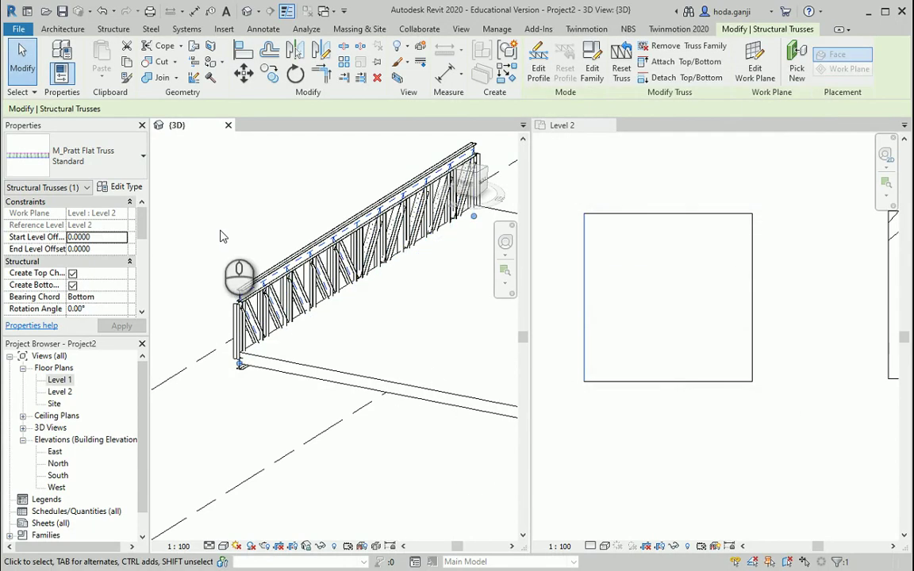
- Start beam placement and browse to the Structural Framing folder of the Canada library to load a family
{"action": "scroll", "coordinate": [236, 231], "scroll_direction": "up", "scroll_amount": 1}
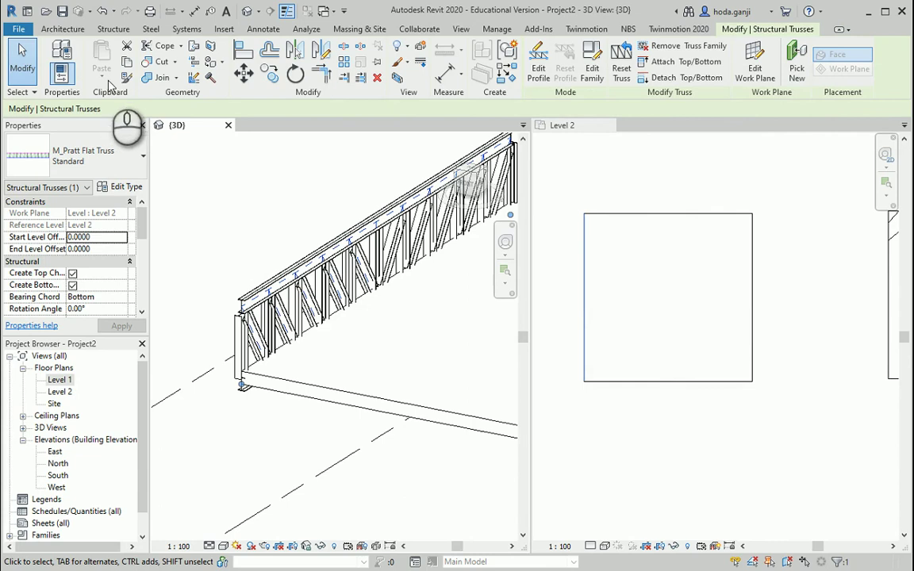
{"action": "left_click", "coordinate": [183, 131]}
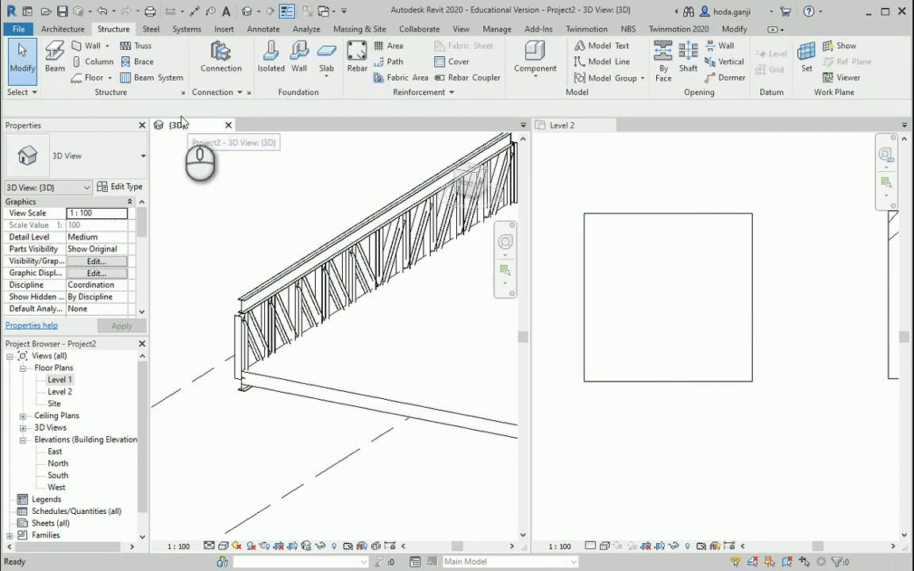
{"action": "left_click", "coordinate": [53, 67]}
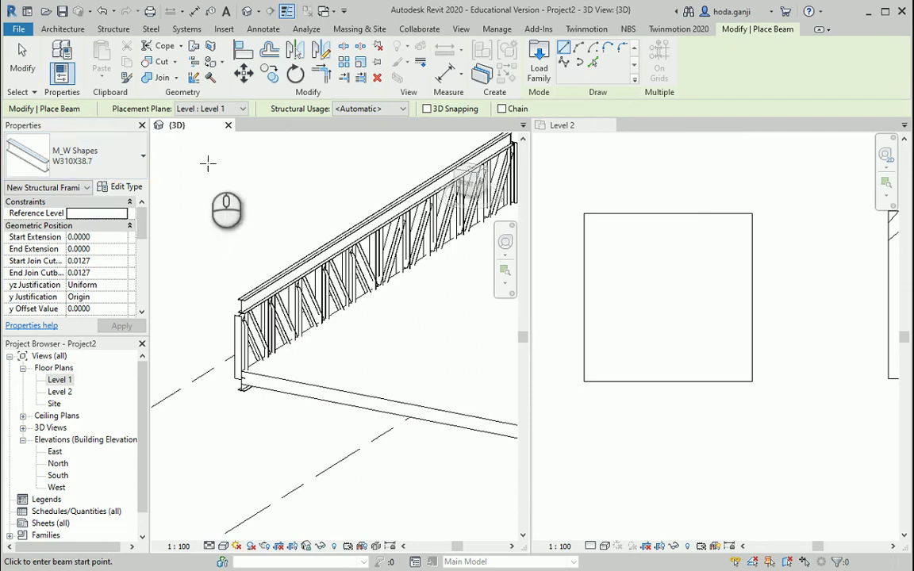
{"action": "left_click", "coordinate": [539, 59]}
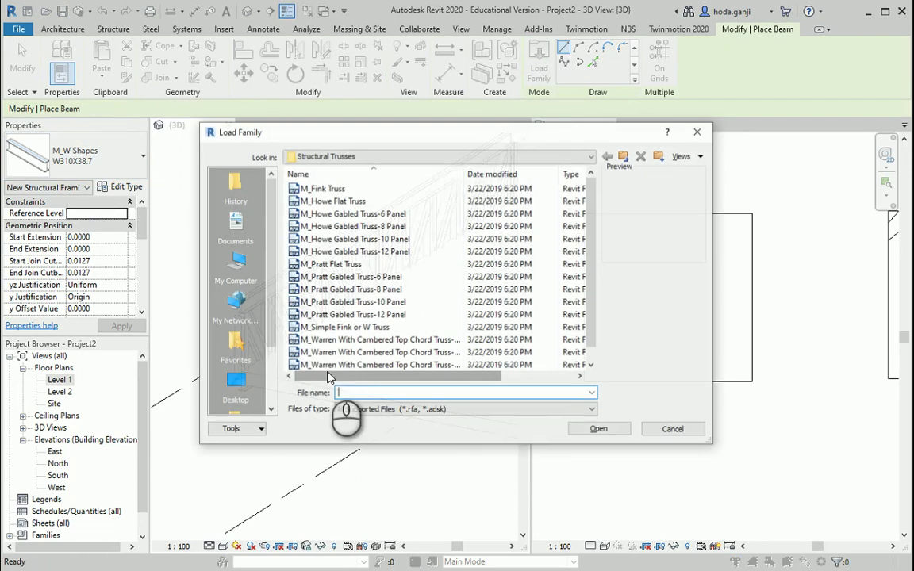
{"action": "left_click", "coordinate": [625, 157]}
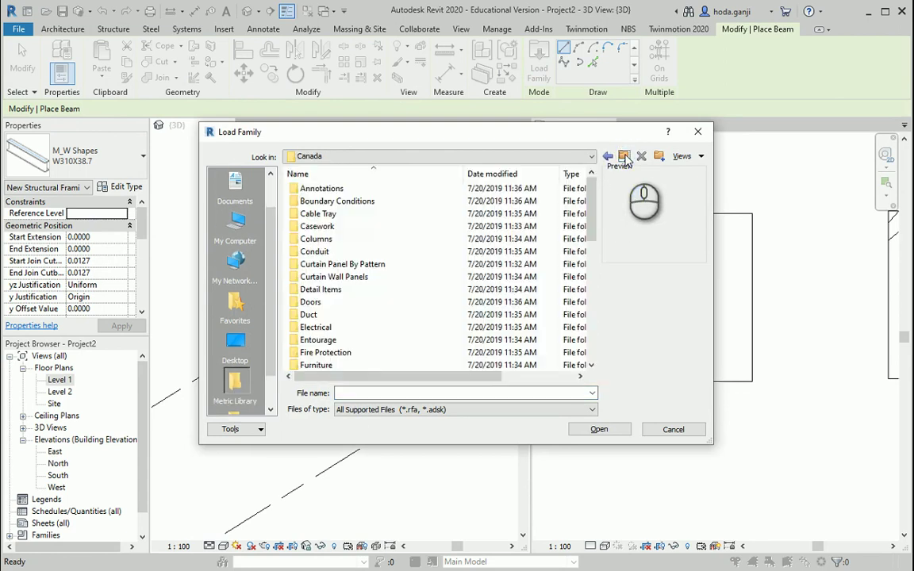
{"action": "scroll", "coordinate": [568, 339], "scroll_direction": "down", "scroll_amount": 7}
{"action": "scroll", "coordinate": [568, 339], "scroll_direction": "down", "scroll_amount": 2}
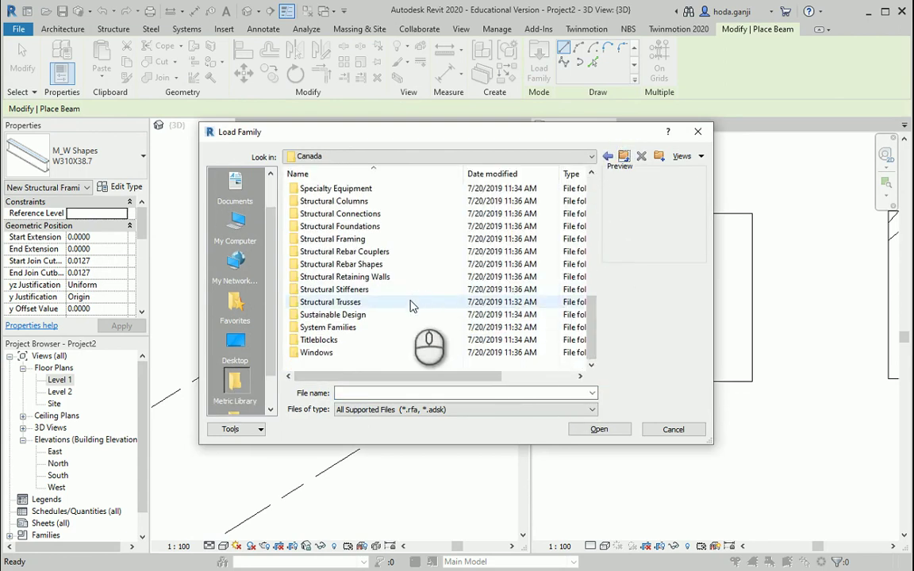
{"action": "left_click", "coordinate": [381, 239]}
{"action": "double_click", "coordinate": [382, 239]}
- Preview the Square Bars and Flat Bars families, then browse the Steel folder and pick M_Flat Bars
{"action": "left_click", "coordinate": [535, 278]}
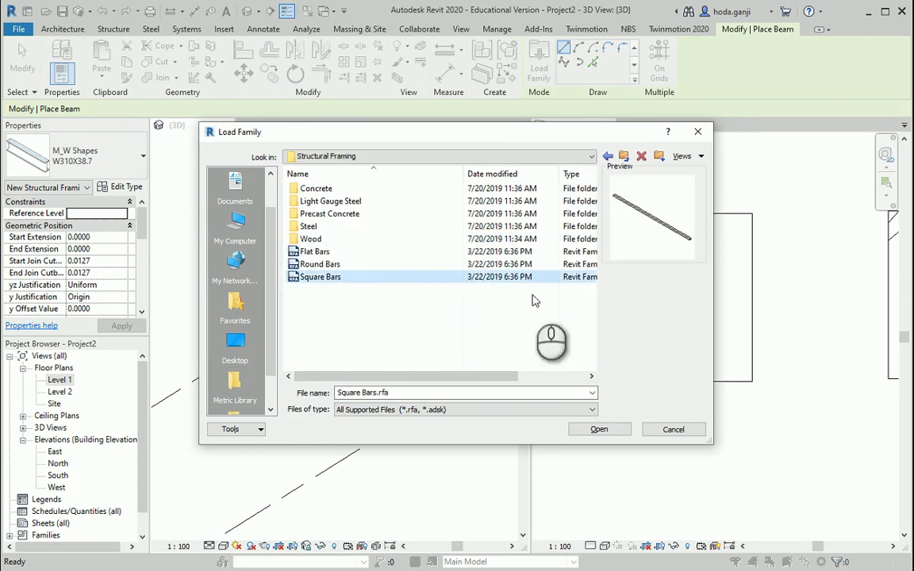
{"action": "left_click", "coordinate": [385, 254]}
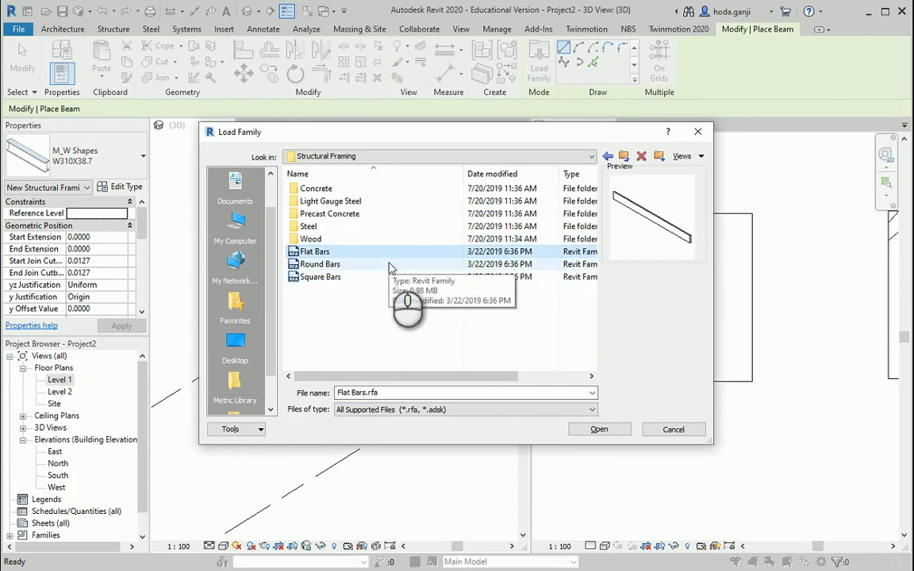
{"action": "double_click", "coordinate": [366, 227]}
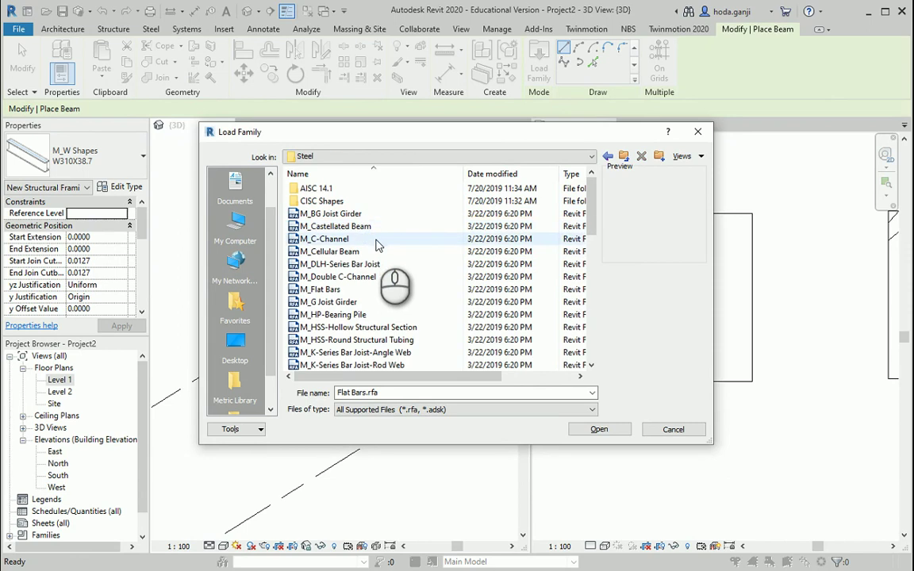
{"action": "left_click", "coordinate": [370, 215]}
{"action": "left_click", "coordinate": [370, 226]}
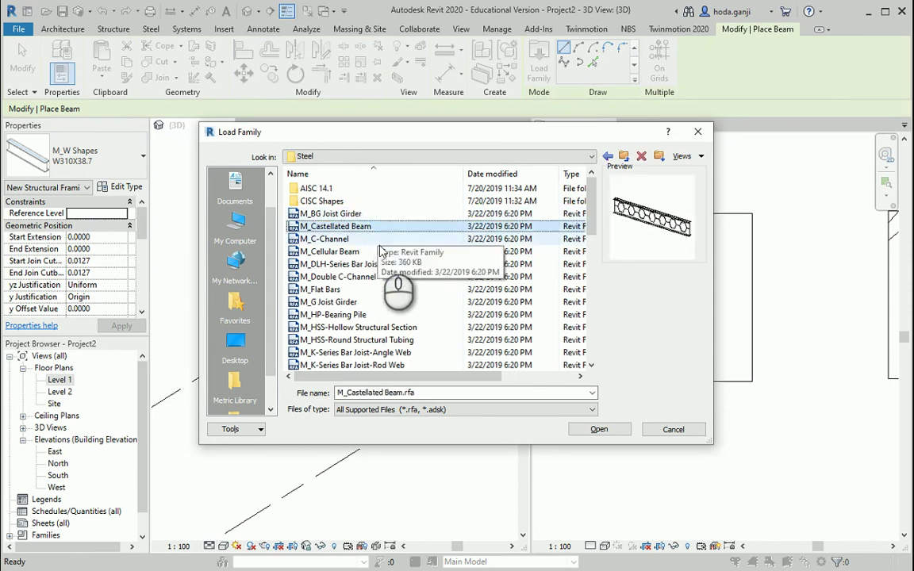
{"action": "left_click", "coordinate": [373, 264]}
{"action": "left_click", "coordinate": [376, 290]}
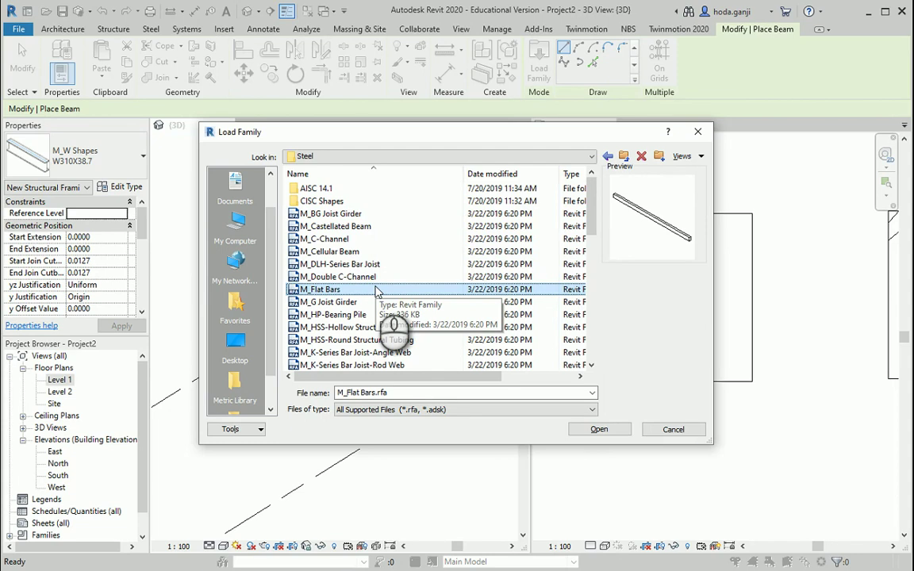
- Load the M_Flat Bars types FL 25.4X304.8, FL 38.1X304.8 and FL 50.8X304.8 from the family's type catalog
{"action": "left_click", "coordinate": [596, 430]}
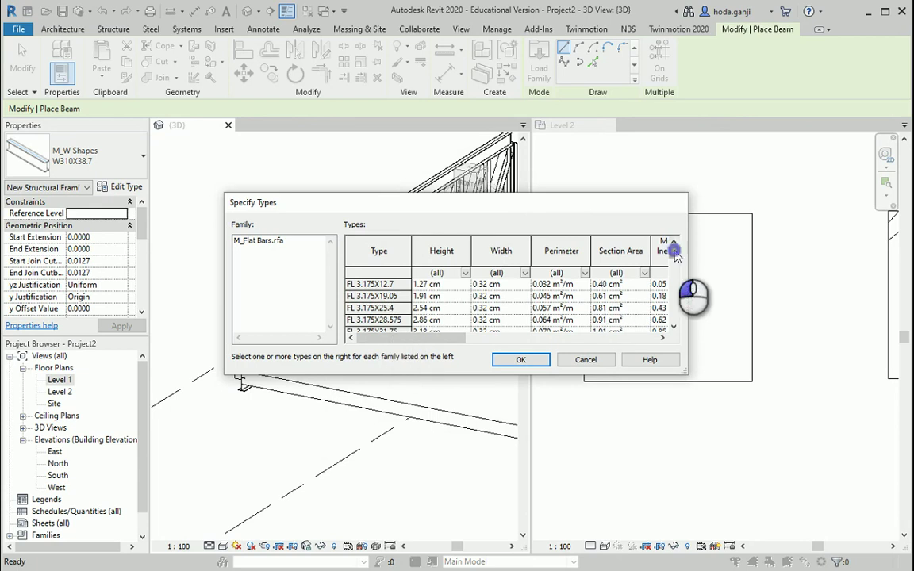
{"action": "left_click_drag", "start_coordinate": [673, 256], "coordinate": [667, 326]}
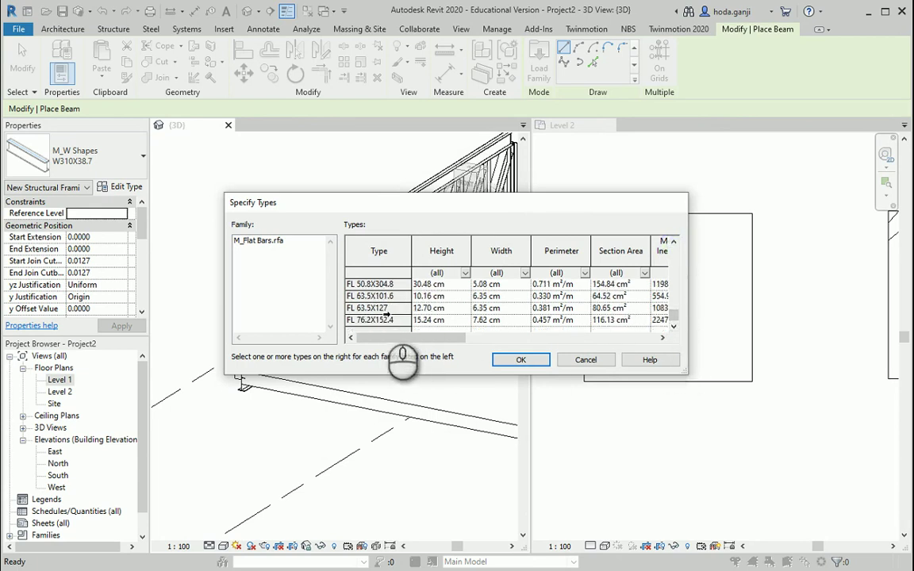
{"action": "left_click_drag", "start_coordinate": [349, 202], "coordinate": [480, 221]}
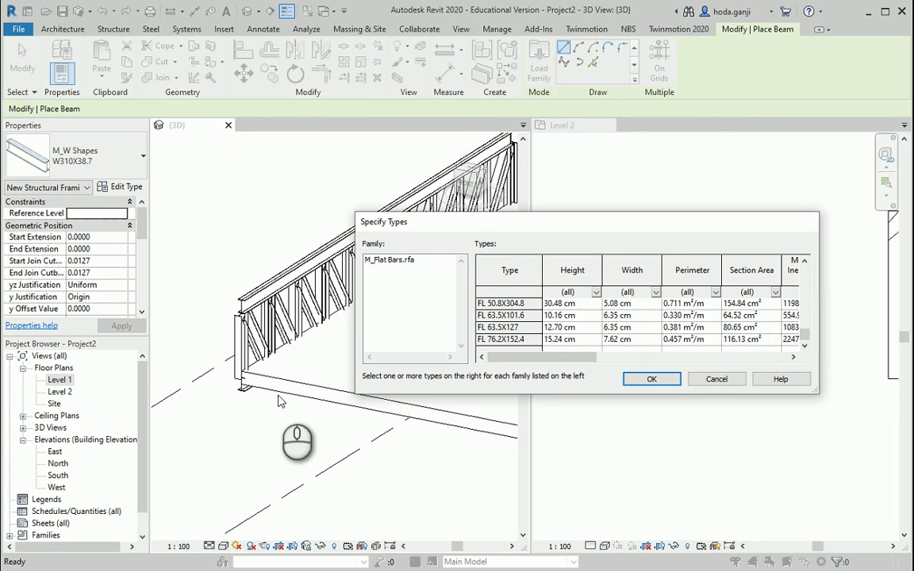
{"action": "left_click_drag", "start_coordinate": [514, 226], "coordinate": [457, 206]}
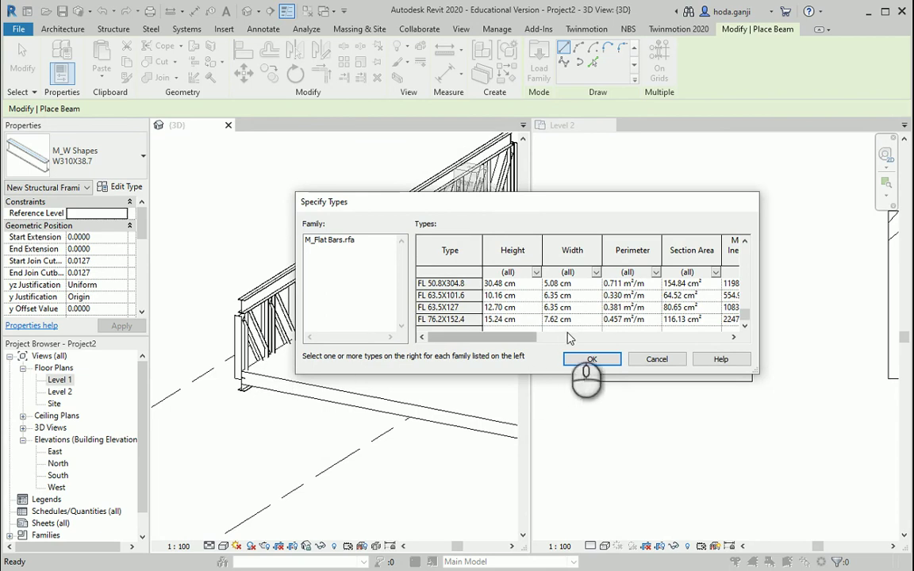
{"action": "scroll", "coordinate": [461, 307], "scroll_direction": "down", "scroll_amount": 1}
{"action": "scroll", "coordinate": [461, 307], "scroll_direction": "up", "scroll_amount": 5}
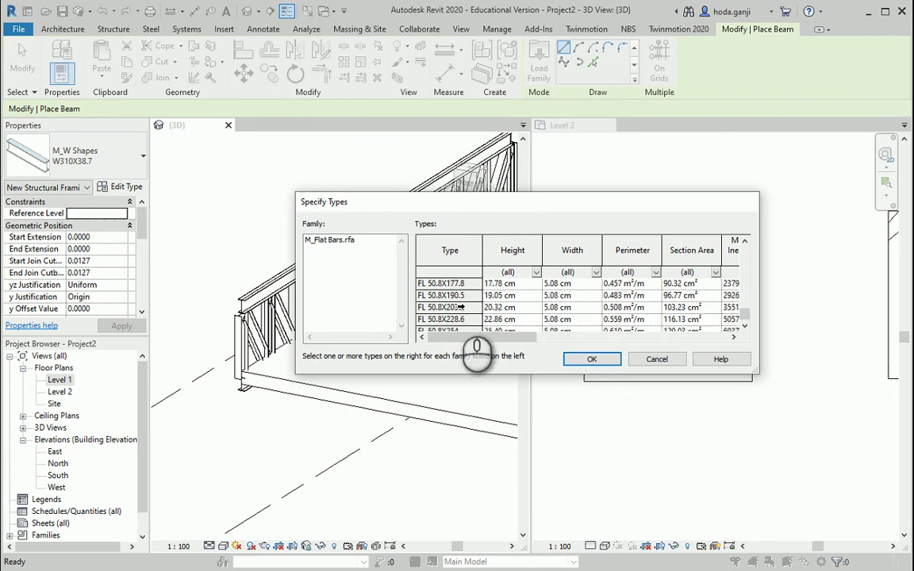
{"action": "scroll", "coordinate": [461, 307], "scroll_direction": "down", "scroll_amount": 3}
{"action": "scroll", "coordinate": [446, 306], "scroll_direction": "up", "scroll_amount": 3}
{"action": "scroll", "coordinate": [448, 306], "scroll_direction": "up", "scroll_amount": 3}
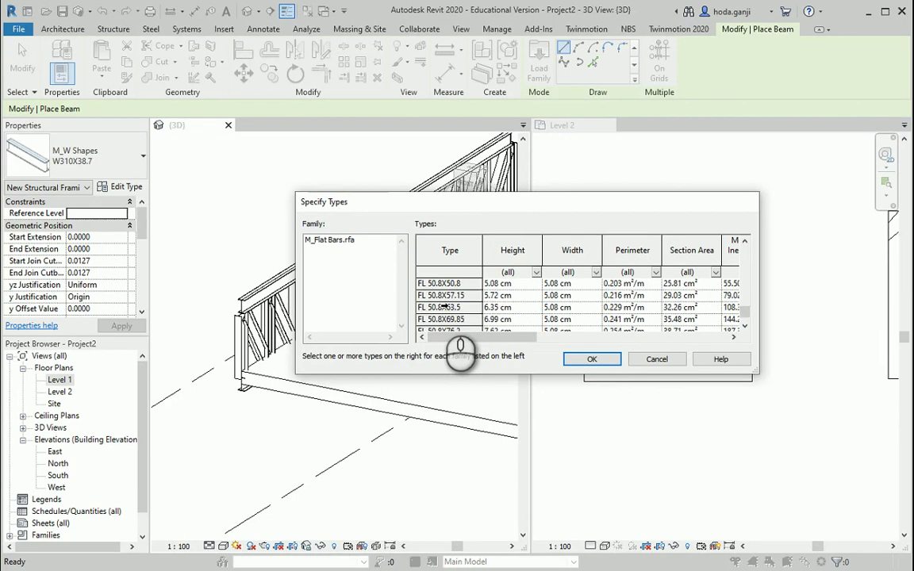
{"action": "scroll", "coordinate": [445, 307], "scroll_direction": "up", "scroll_amount": 3}
{"action": "scroll", "coordinate": [445, 307], "scroll_direction": "up", "scroll_amount": 12}
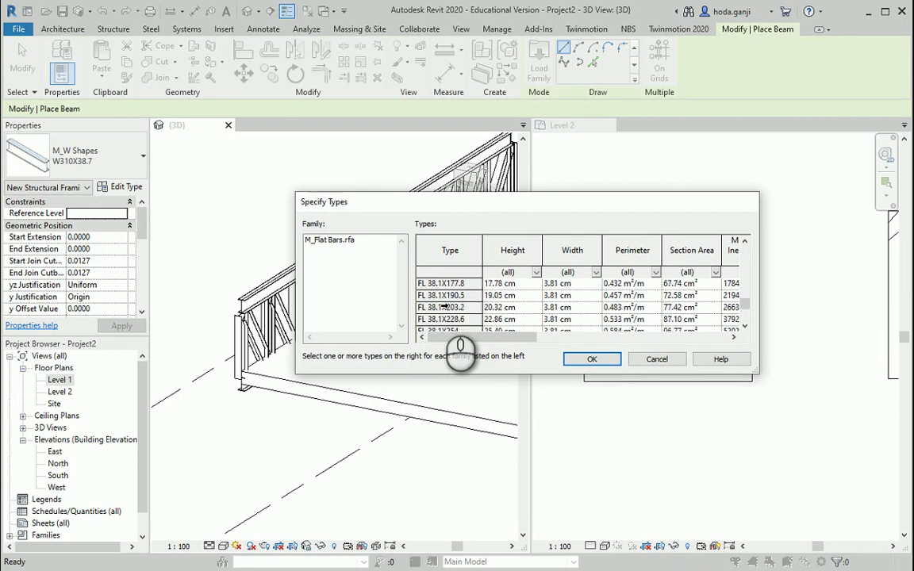
{"action": "scroll", "coordinate": [446, 308], "scroll_direction": "down", "scroll_amount": 3}
{"action": "scroll", "coordinate": [445, 307], "scroll_direction": "down", "scroll_amount": 9}
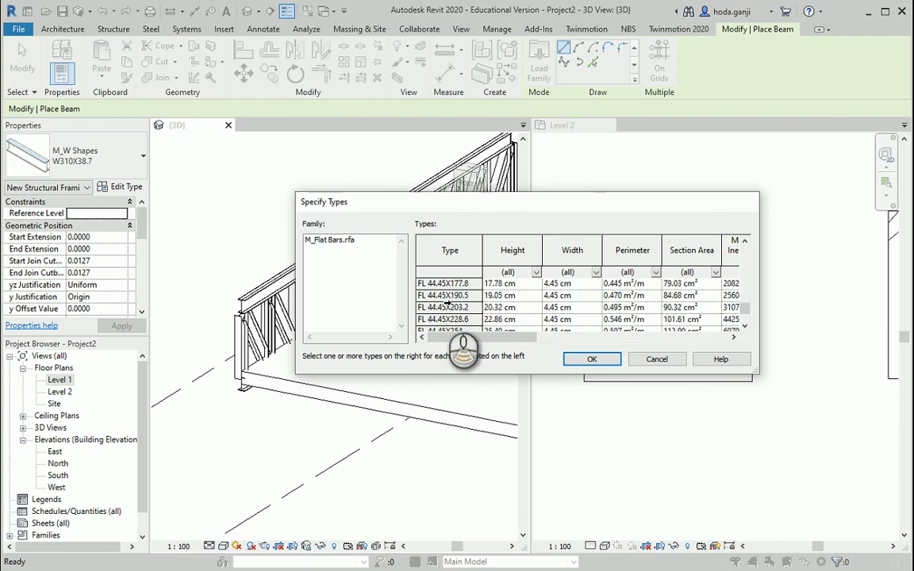
{"action": "left_click", "coordinate": [444, 307]}
{"action": "left_click", "coordinate": [573, 362]}
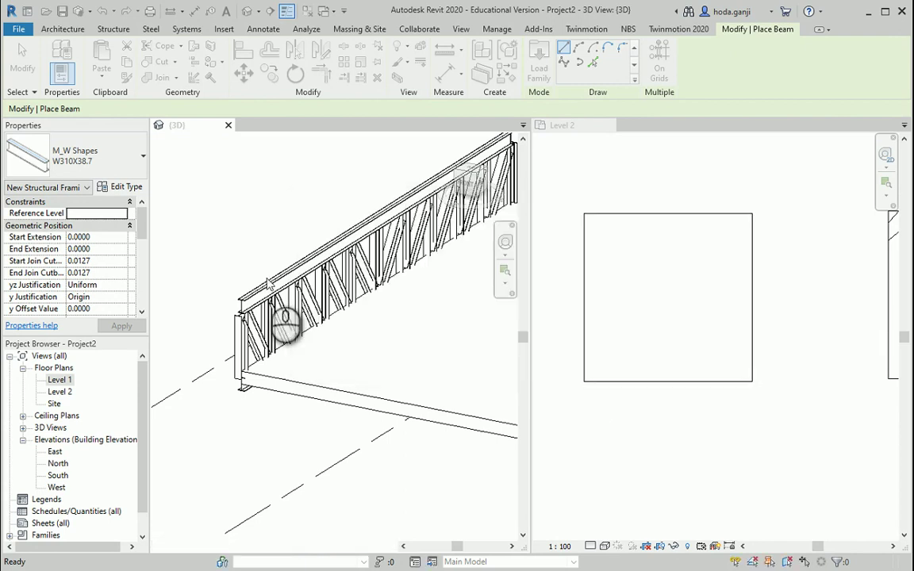
- Check the framing types available for beams, and leave beam placement without drawing one
{"action": "left_click", "coordinate": [127, 156]}
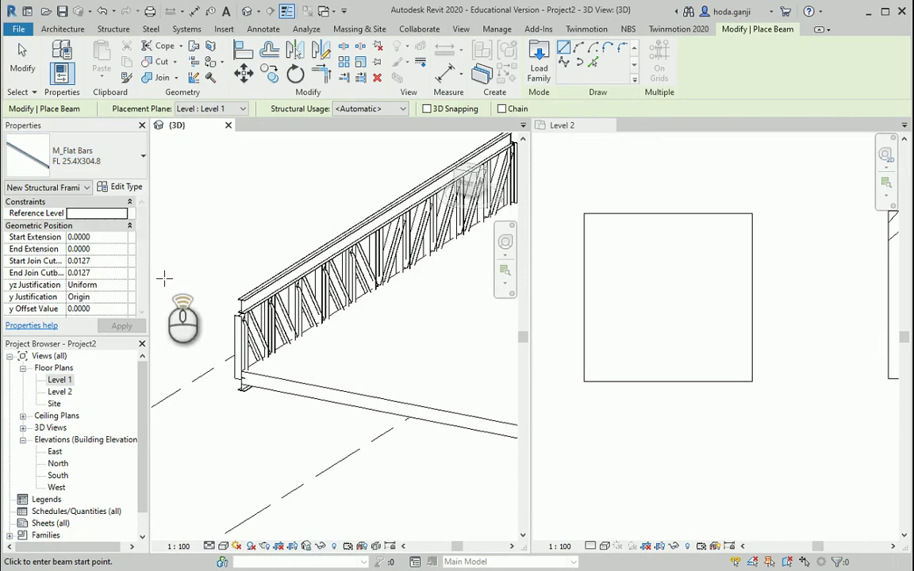
{"action": "scroll", "coordinate": [164, 278], "scroll_direction": "up", "scroll_amount": 1}
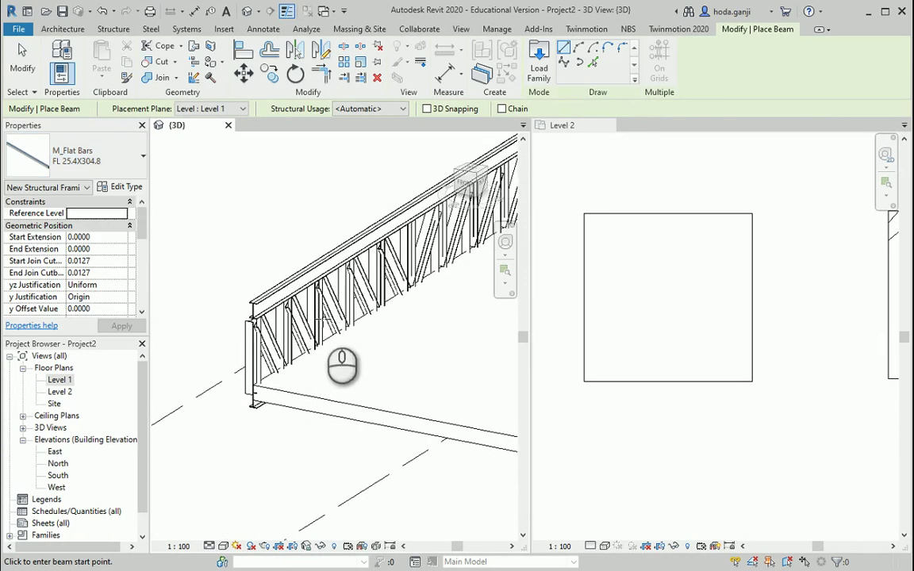
{"action": "key", "text": "Escape"}
{"action": "key", "text": "Escape"}
- Set the Structural Framing Type of the Pratt truss's top and bottom chords to M_Flat Bars:FL 50.8X304.8 in its type properties
{"action": "left_click", "coordinate": [324, 323]}
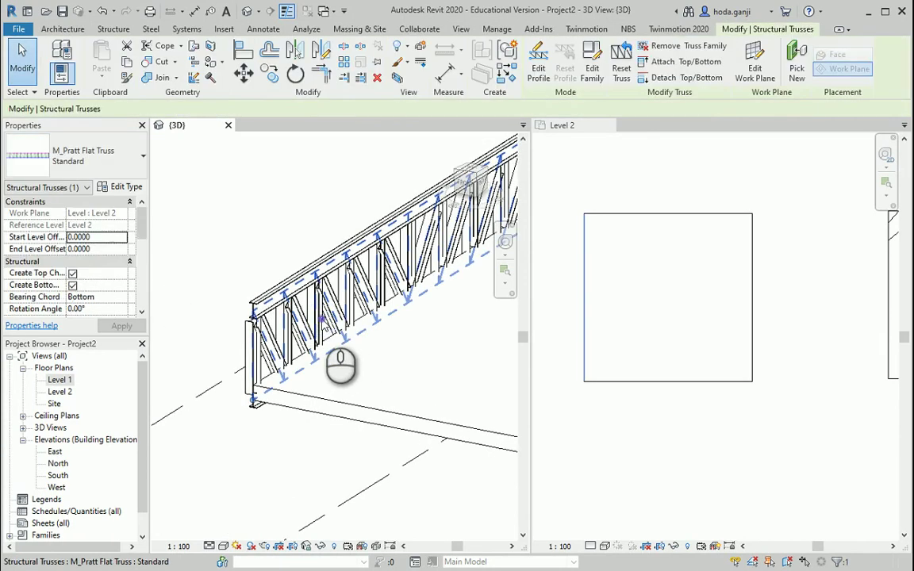
{"action": "left_click", "coordinate": [123, 186]}
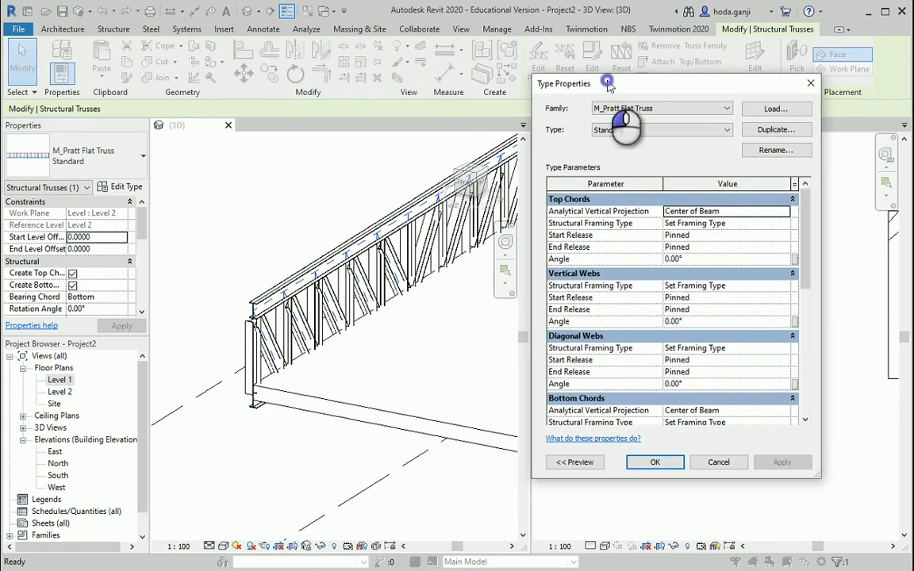
{"action": "left_click_drag", "start_coordinate": [608, 83], "coordinate": [498, 98]}
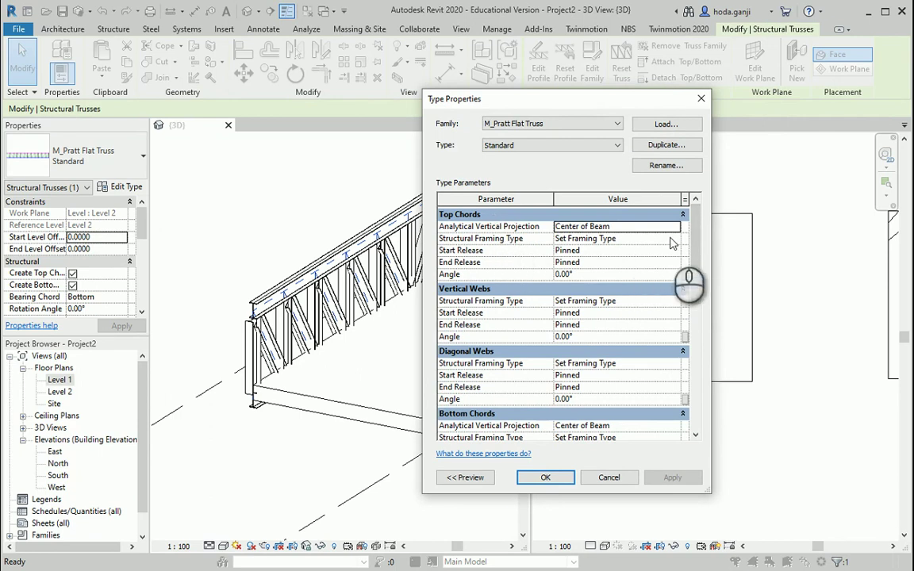
{"action": "left_click", "coordinate": [675, 240]}
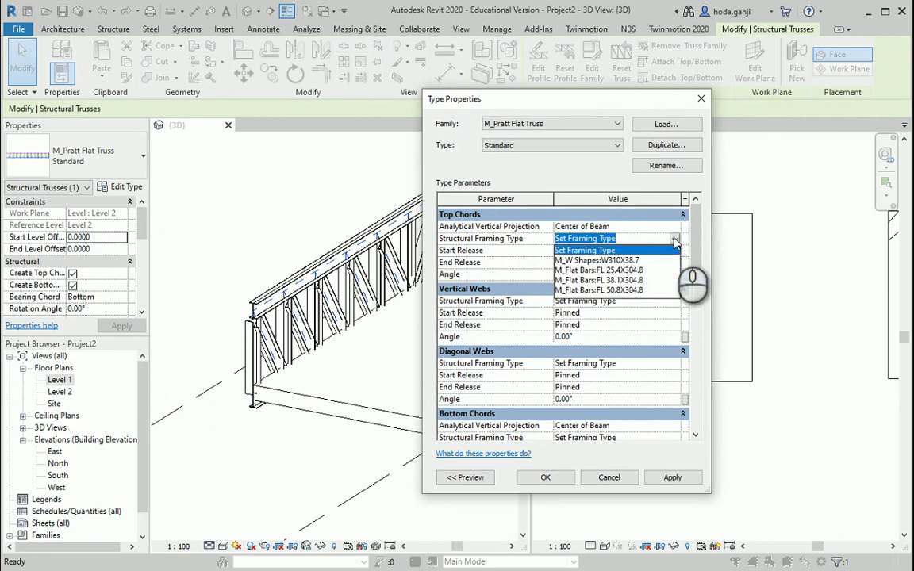
{"action": "left_click", "coordinate": [639, 291]}
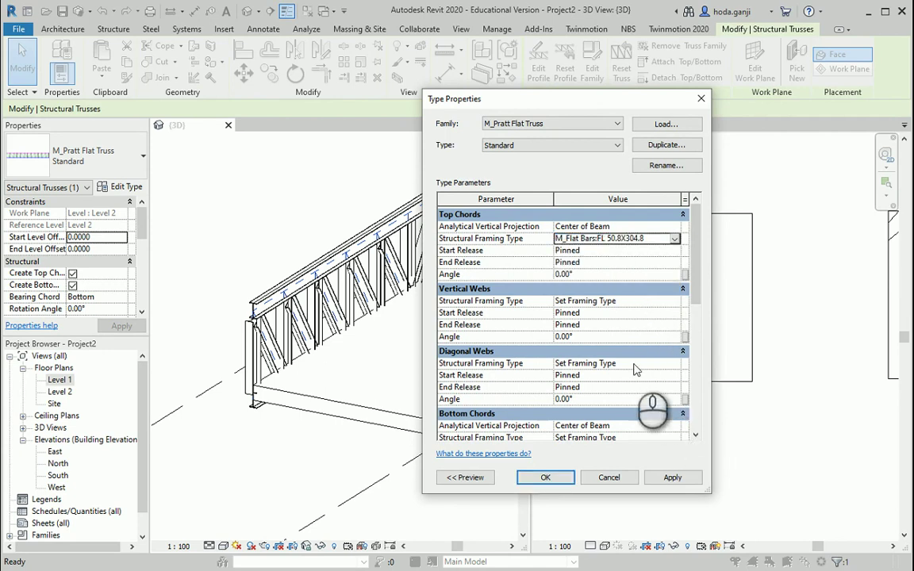
{"action": "scroll", "coordinate": [619, 373], "scroll_direction": "down", "scroll_amount": 3}
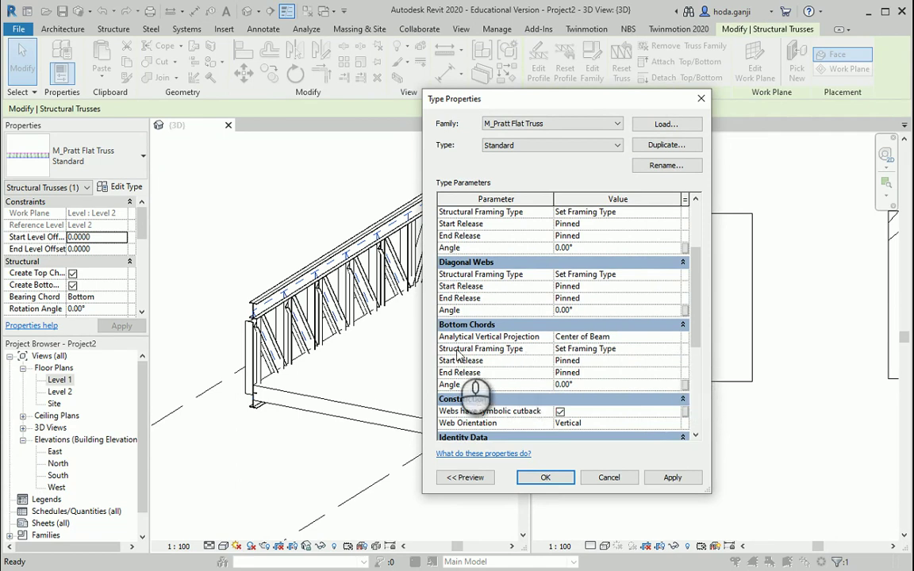
{"action": "left_click", "coordinate": [676, 349]}
{"action": "left_click", "coordinate": [632, 399]}
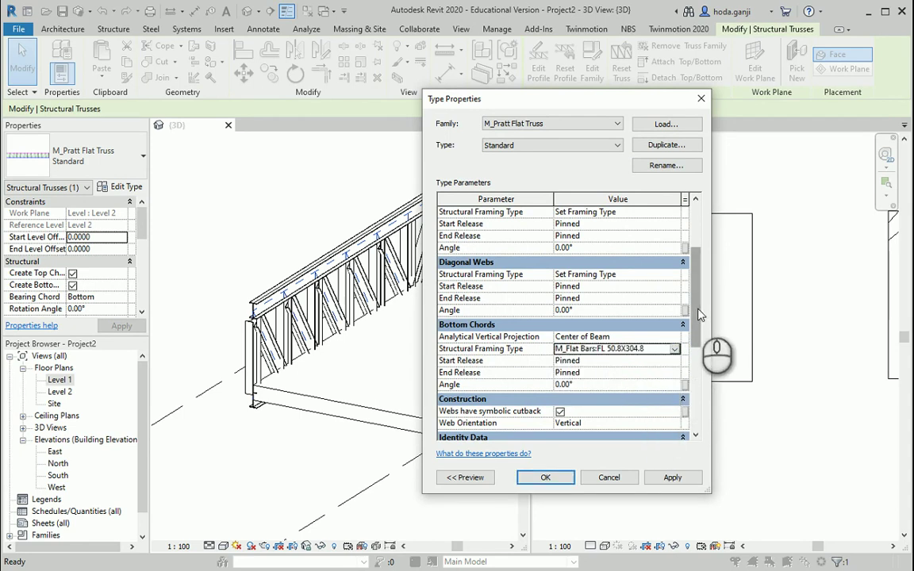
- Set the Structural Framing Type of the vertical and diagonal webs to M_Flat Bars:FL 25.4X304.8 and accept the type properties
{"action": "left_click_drag", "start_coordinate": [699, 315], "coordinate": [699, 278]}
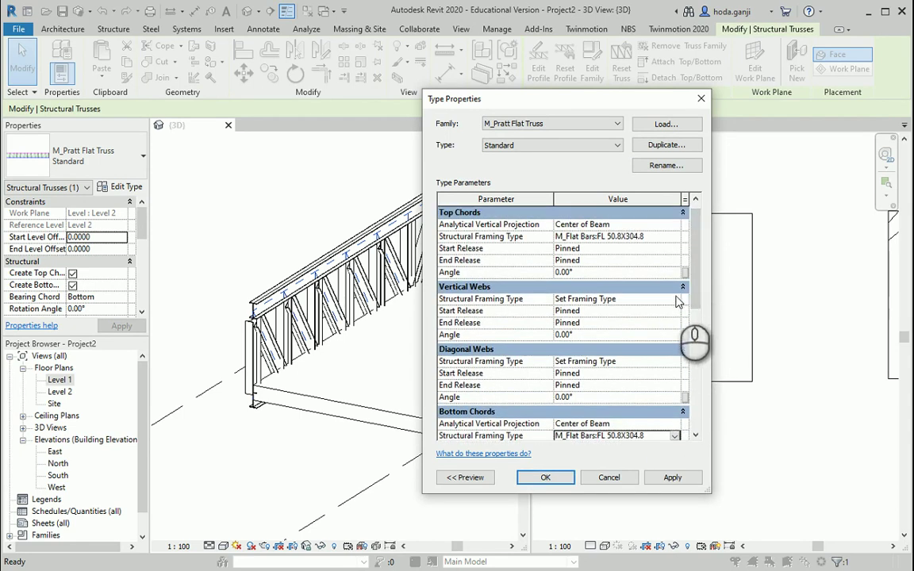
{"action": "left_click", "coordinate": [675, 299]}
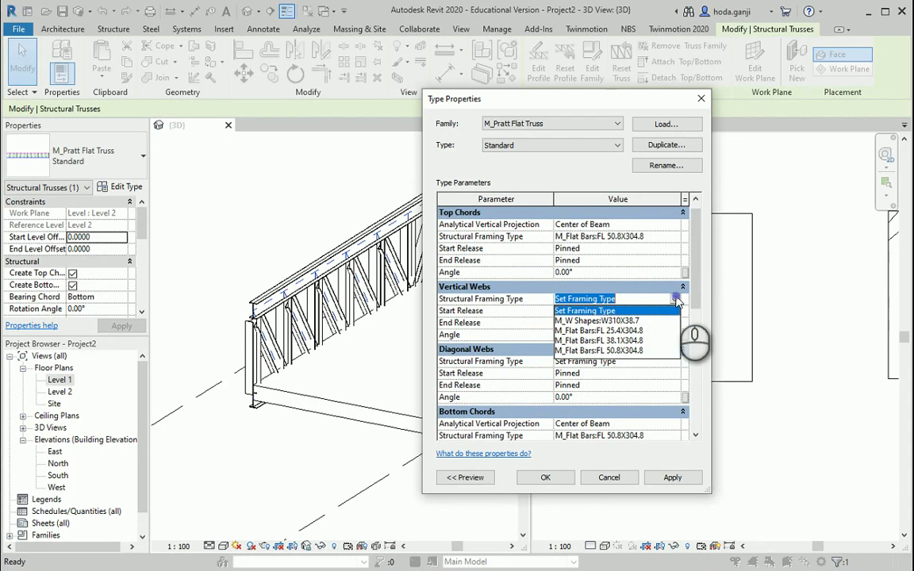
{"action": "left_click", "coordinate": [633, 330]}
{"action": "scroll", "coordinate": [673, 328], "scroll_direction": "down", "scroll_amount": 2}
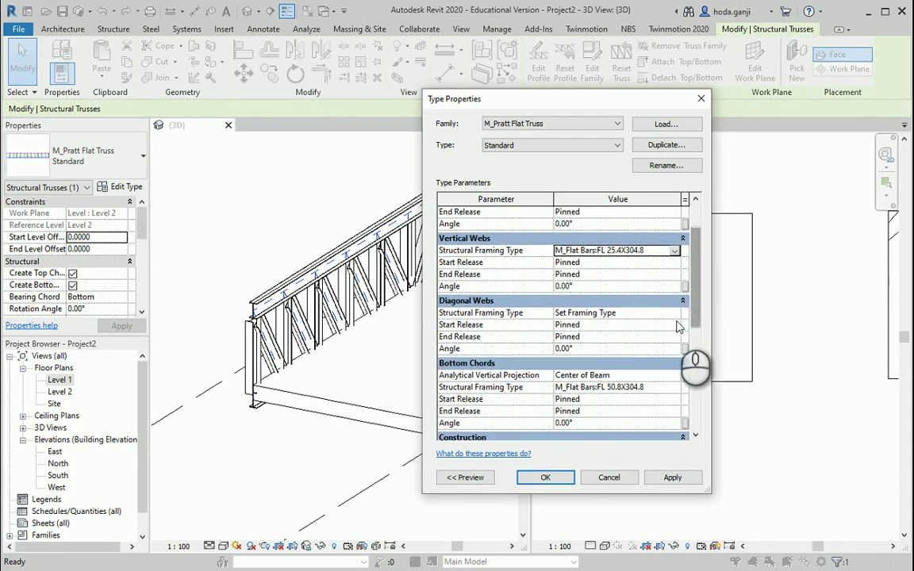
{"action": "left_click", "coordinate": [672, 324]}
{"action": "left_click", "coordinate": [673, 324]}
{"action": "left_click", "coordinate": [675, 313]}
{"action": "left_click", "coordinate": [623, 345]}
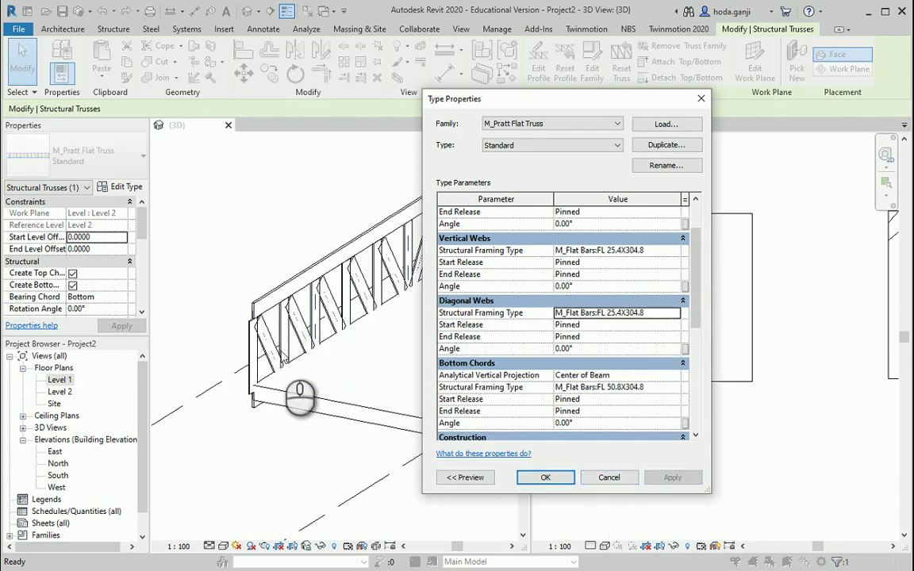
{"action": "left_click", "coordinate": [542, 478]}
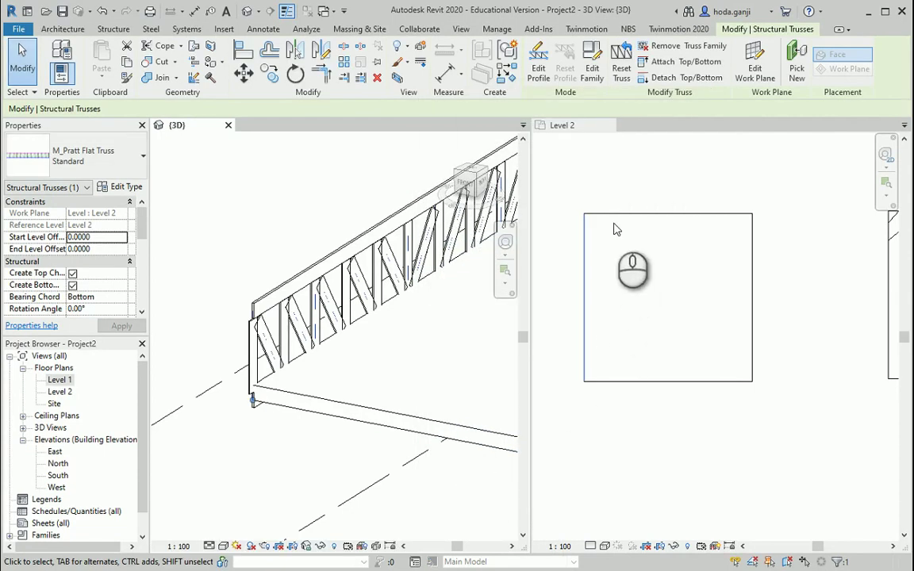
- Set the detail level of the Level 2 floor plan to Fine, with nothing selected
{"action": "left_click", "coordinate": [579, 125]}
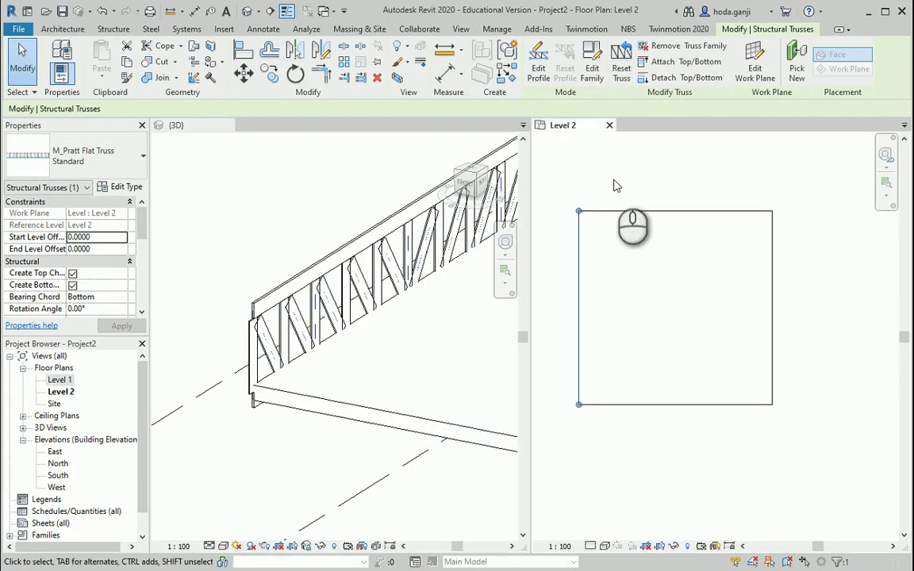
{"action": "left_click", "coordinate": [610, 218]}
{"action": "scroll", "coordinate": [606, 290], "scroll_direction": "down", "scroll_amount": 2}
{"action": "scroll", "coordinate": [581, 196], "scroll_direction": "up", "scroll_amount": 3}
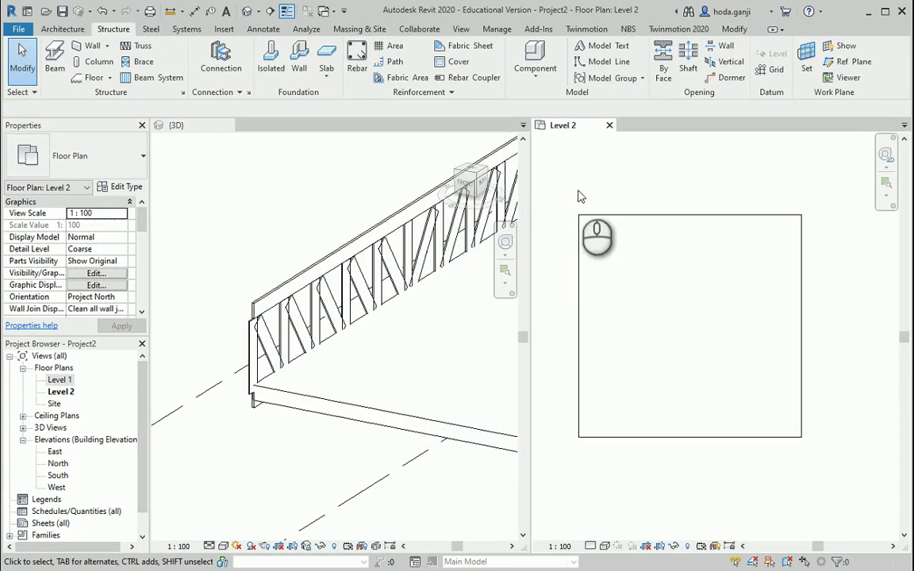
{"action": "left_click", "coordinate": [591, 546]}
{"action": "left_click", "coordinate": [599, 533]}
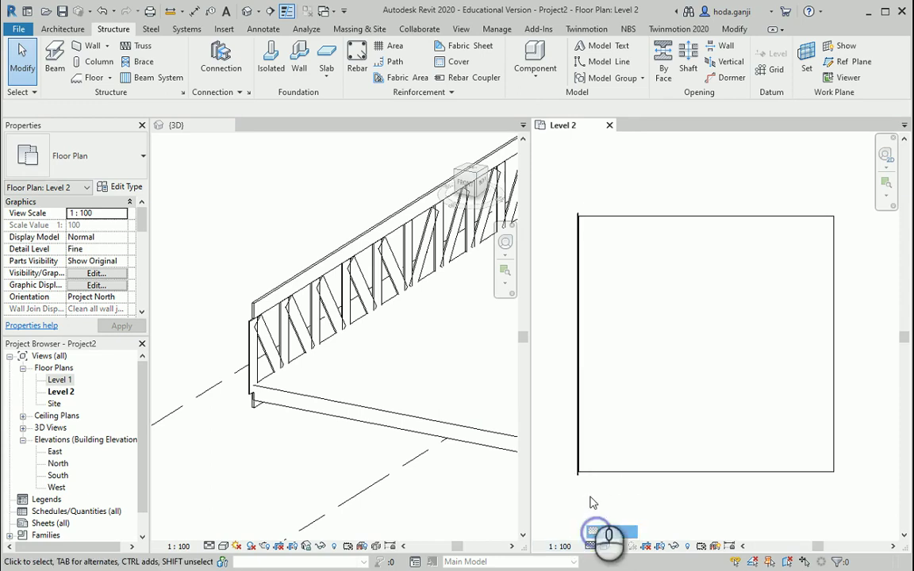
{"action": "scroll", "coordinate": [579, 246], "scroll_direction": "up", "scroll_amount": 3}
{"action": "scroll", "coordinate": [580, 198], "scroll_direction": "up", "scroll_amount": 2}
{"action": "scroll", "coordinate": [575, 235], "scroll_direction": "down", "scroll_amount": 3}
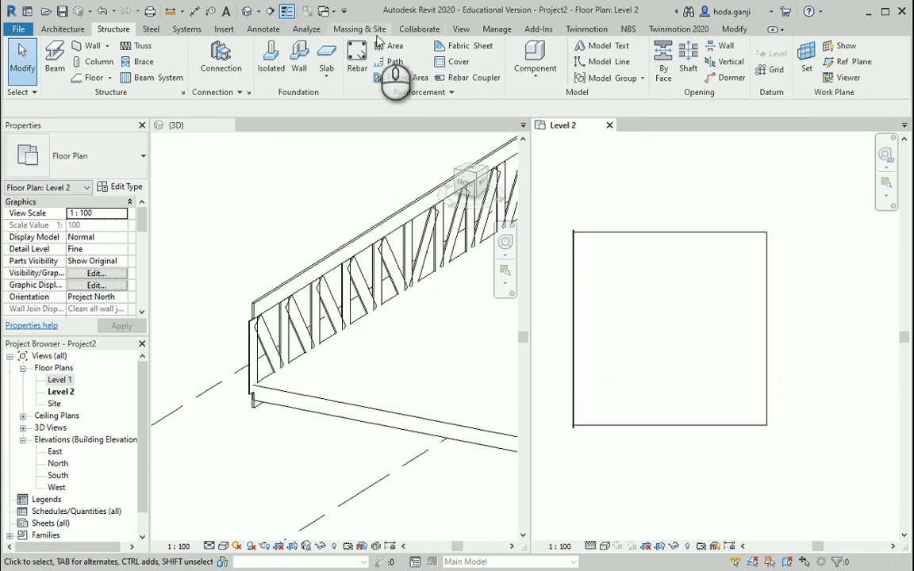
- Cut a section horizontally across the full width of the slab in the Level 2 plan
{"action": "left_click", "coordinate": [468, 28]}
{"action": "left_click", "coordinate": [407, 59]}
{"action": "left_click", "coordinate": [556, 315]}
{"action": "left_click", "coordinate": [807, 316]}
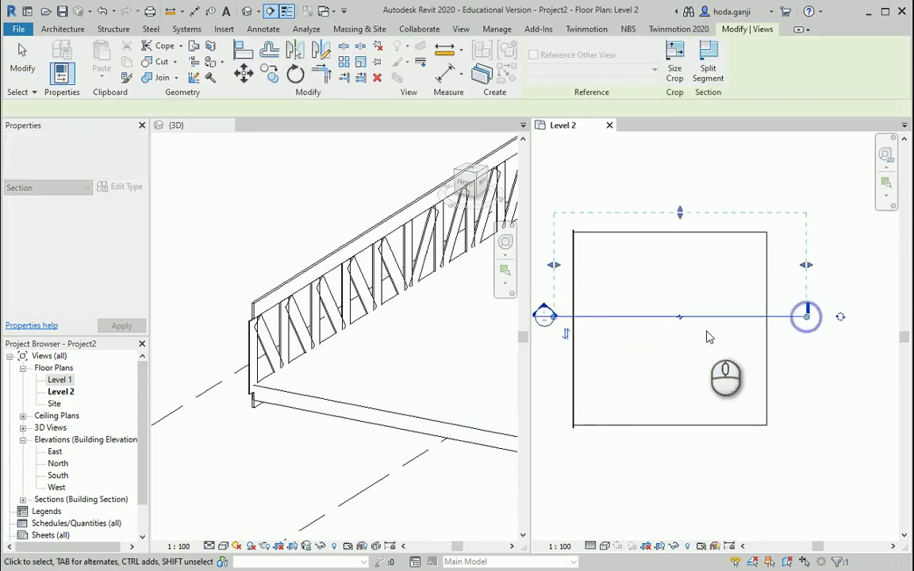
{"action": "left_click", "coordinate": [244, 361]}
- Open the new section view and set its detail level to Fine
{"action": "left_click", "coordinate": [23, 499]}
{"action": "double_click", "coordinate": [64, 511]}
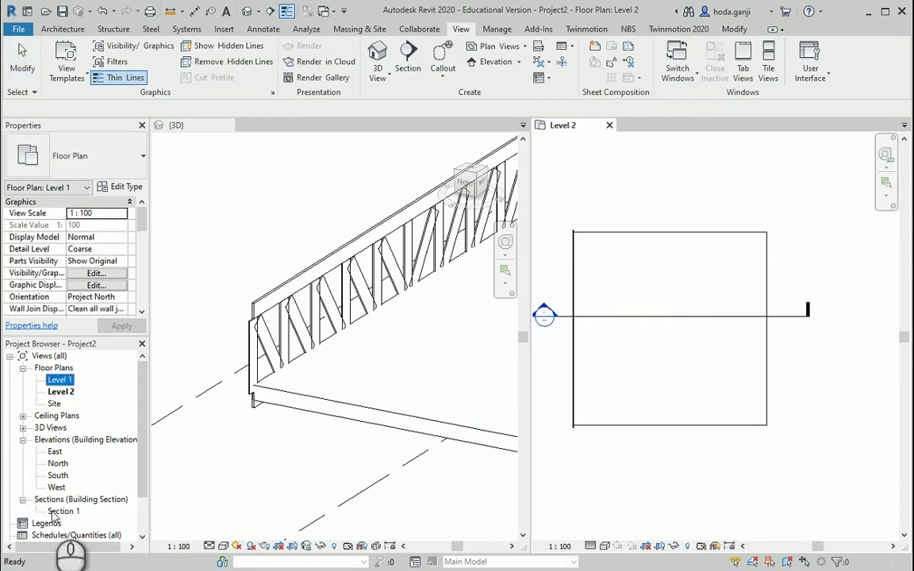
{"action": "scroll", "coordinate": [567, 349], "scroll_direction": "up", "scroll_amount": 4}
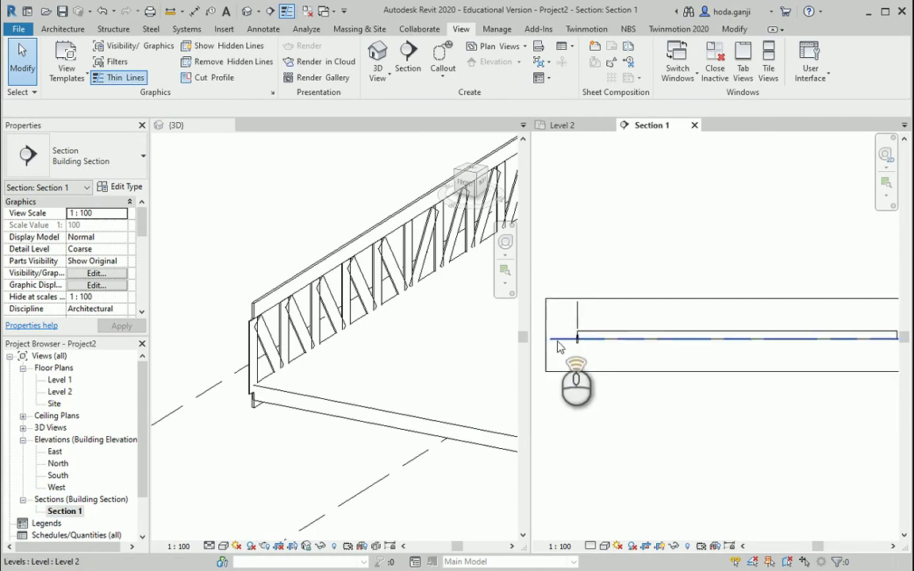
{"action": "left_click", "coordinate": [591, 546]}
{"action": "left_click", "coordinate": [605, 529]}
- Extend the section's crop region upward and downward so that it contains the whole truss
{"action": "scroll", "coordinate": [622, 429], "scroll_direction": "down", "scroll_amount": 2}
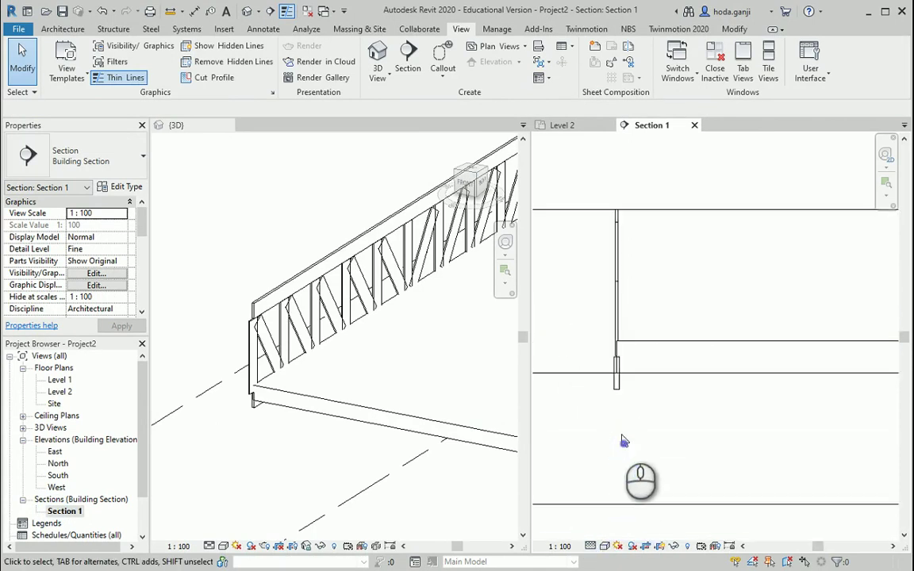
{"action": "scroll", "coordinate": [626, 409], "scroll_direction": "down", "scroll_amount": 3}
{"action": "left_click", "coordinate": [664, 279]}
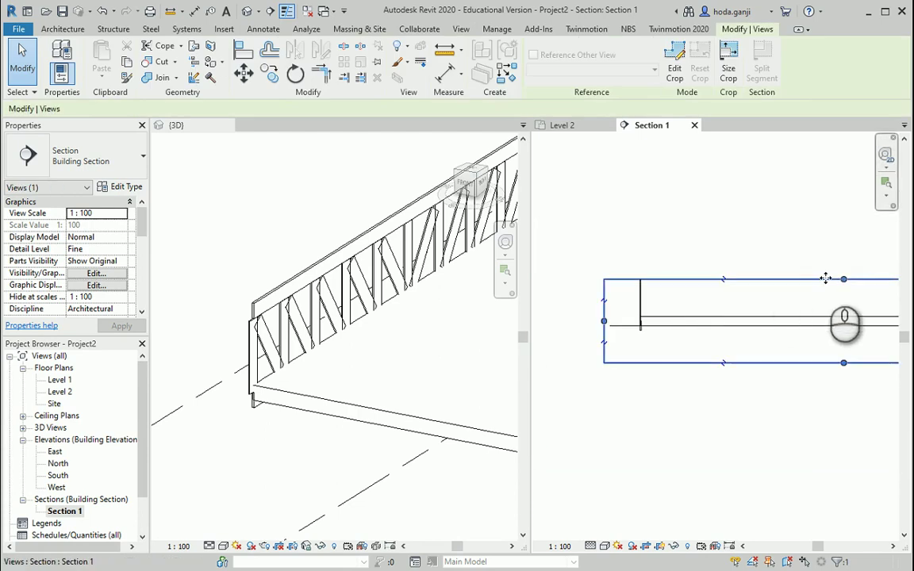
{"action": "left_click_drag", "start_coordinate": [840, 279], "coordinate": [844, 219]}
{"action": "left_click_drag", "start_coordinate": [843, 363], "coordinate": [844, 415]}
{"action": "left_click", "coordinate": [762, 454]}
{"action": "scroll", "coordinate": [622, 301], "scroll_direction": "up", "scroll_amount": 4}
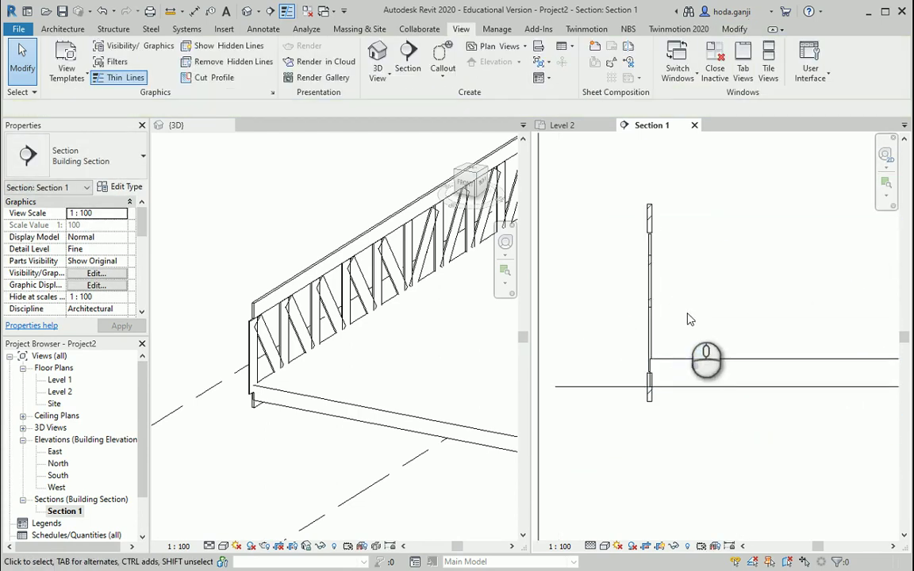
{"action": "scroll", "coordinate": [679, 284], "scroll_direction": "up", "scroll_amount": 2}
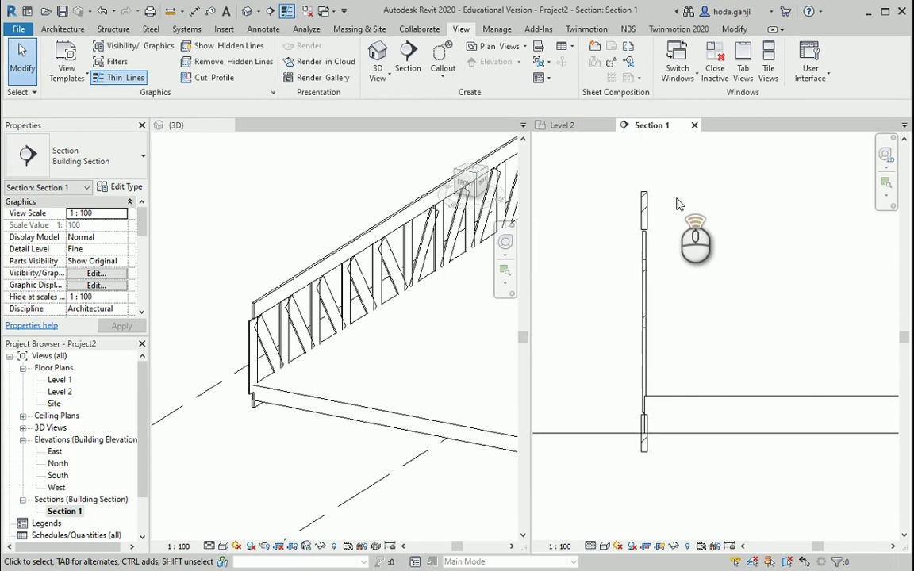
{"action": "scroll", "coordinate": [662, 230], "scroll_direction": "up", "scroll_amount": 1}
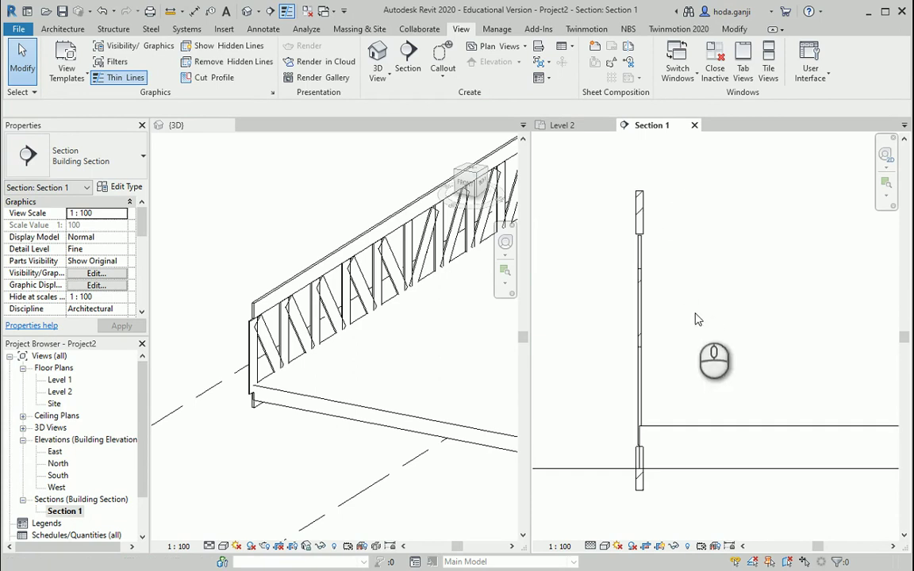
- Add an aligned dimension in the section from the Level 2 line to the top of the truss's top chord
{"action": "key", "text": "i"}
{"action": "key", "text": "Escape"}
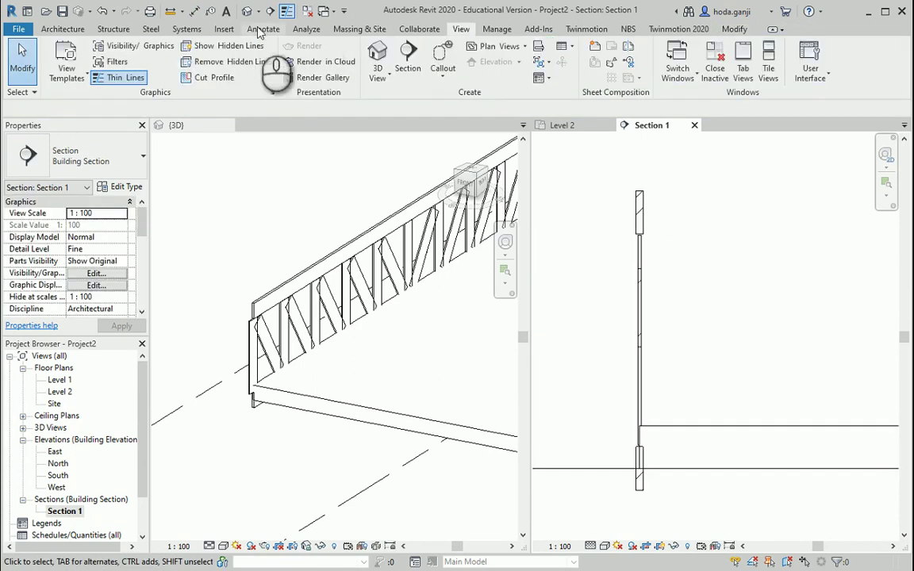
{"action": "left_click", "coordinate": [263, 29]}
{"action": "left_click", "coordinate": [60, 54]}
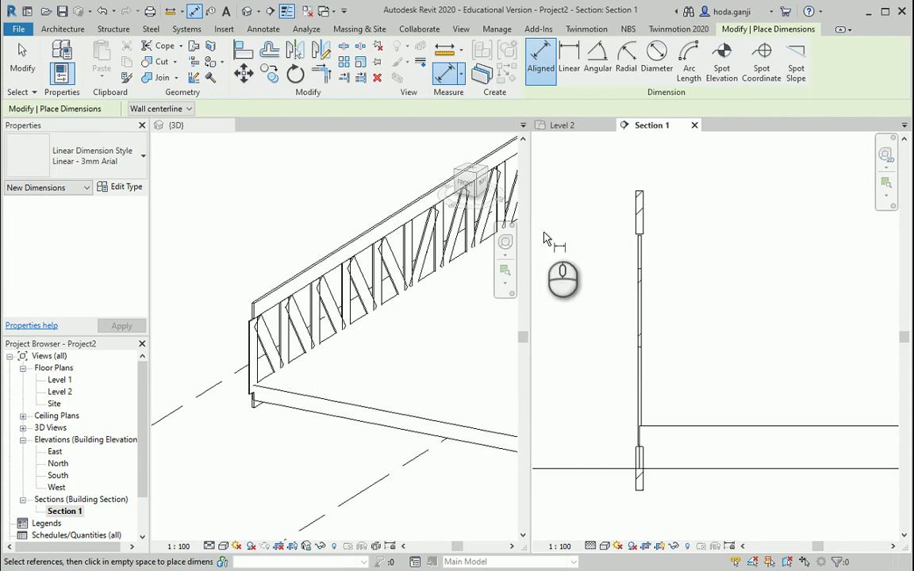
{"action": "scroll", "coordinate": [669, 474], "scroll_direction": "up", "scroll_amount": 2}
{"action": "scroll", "coordinate": [669, 474], "scroll_direction": "up", "scroll_amount": 1}
{"action": "left_click", "coordinate": [587, 470]}
{"action": "scroll", "coordinate": [699, 435], "scroll_direction": "down", "scroll_amount": 2}
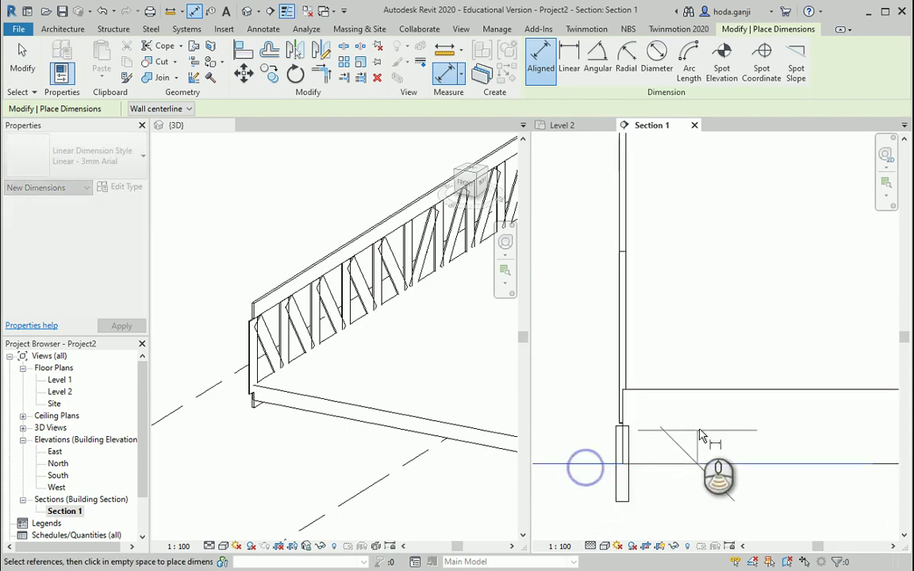
{"action": "scroll", "coordinate": [704, 204], "scroll_direction": "up", "scroll_amount": 2}
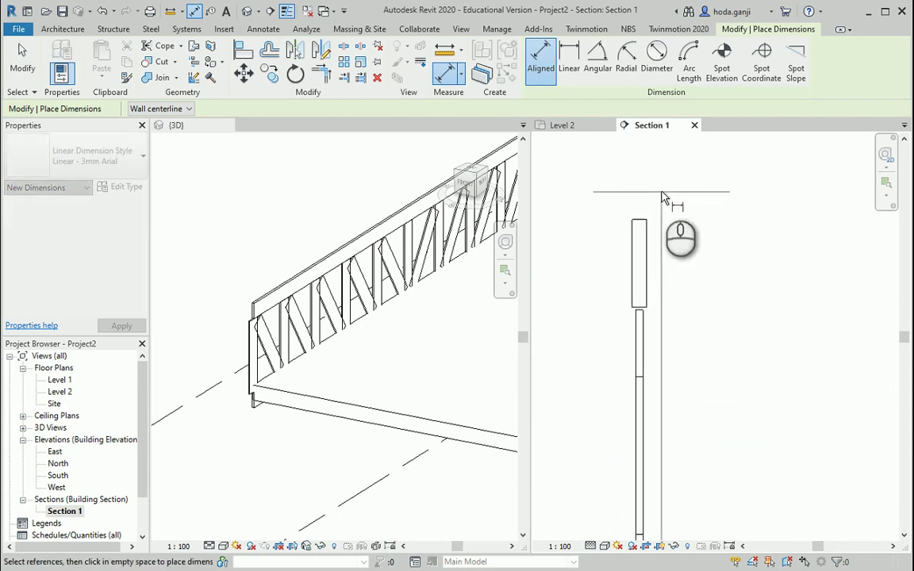
{"action": "scroll", "coordinate": [645, 219], "scroll_direction": "down", "scroll_amount": 2}
{"action": "scroll", "coordinate": [656, 220], "scroll_direction": "up", "scroll_amount": 1}
{"action": "left_click", "coordinate": [624, 226]}
{"action": "scroll", "coordinate": [689, 261], "scroll_direction": "down", "scroll_amount": 2}
{"action": "key", "text": "Escape"}
{"action": "key", "text": "Escape"}
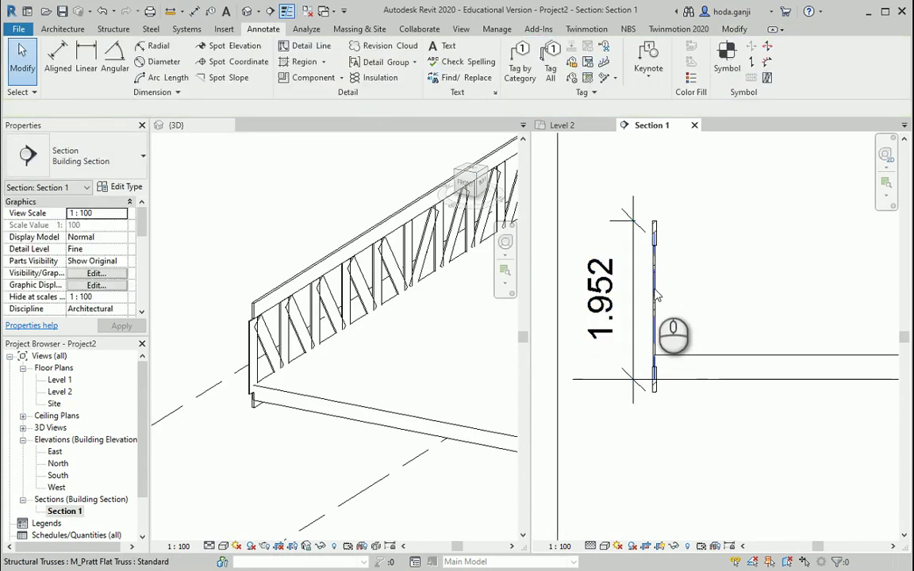
- Set the Pratt truss's start and end level offsets to -1.95 and apply them
{"action": "left_click", "coordinate": [654, 291]}
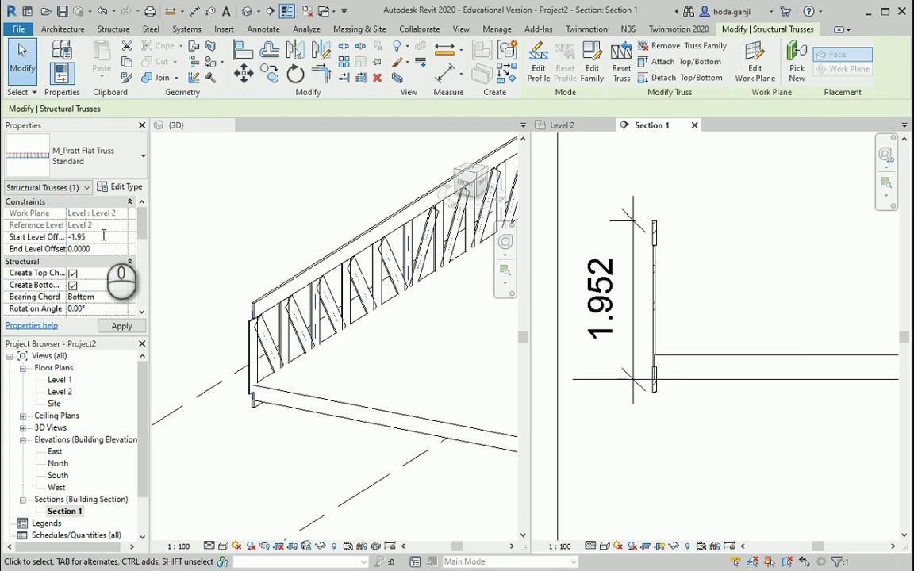
{"action": "left_click", "coordinate": [99, 249]}
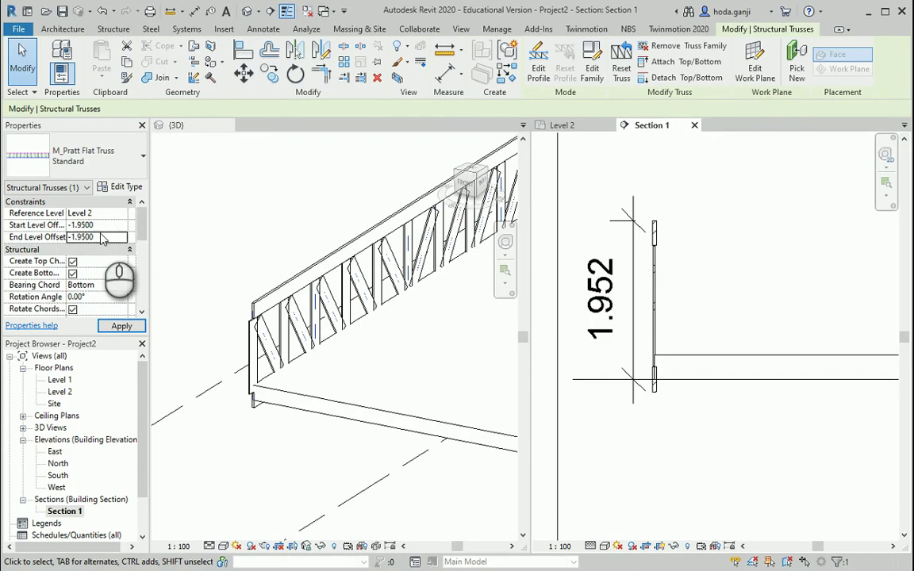
{"action": "left_click", "coordinate": [121, 327]}
{"action": "left_click", "coordinate": [215, 341]}
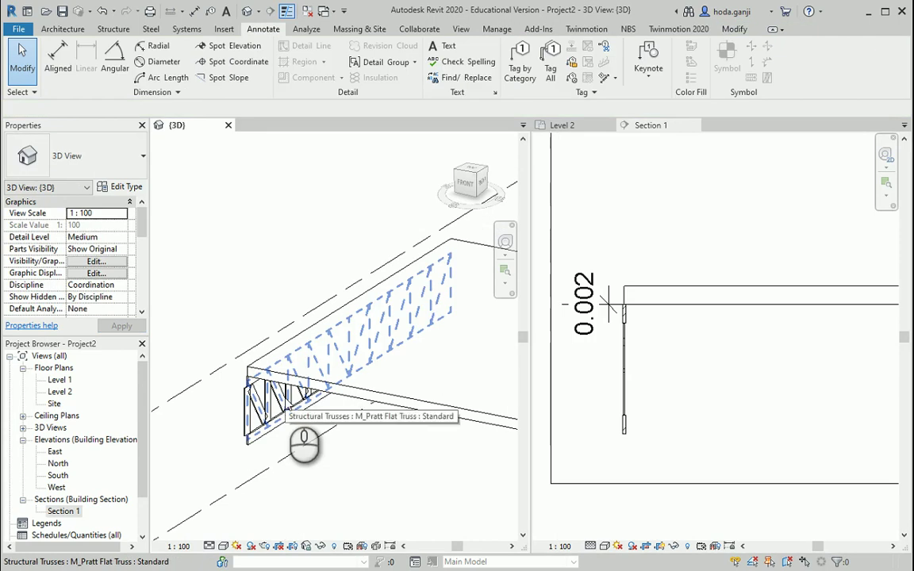
- Array the Pratt truss linearly in the Level 2 plan with 4 items, the last one at the slab's opposite edge
{"action": "left_click", "coordinate": [288, 406]}
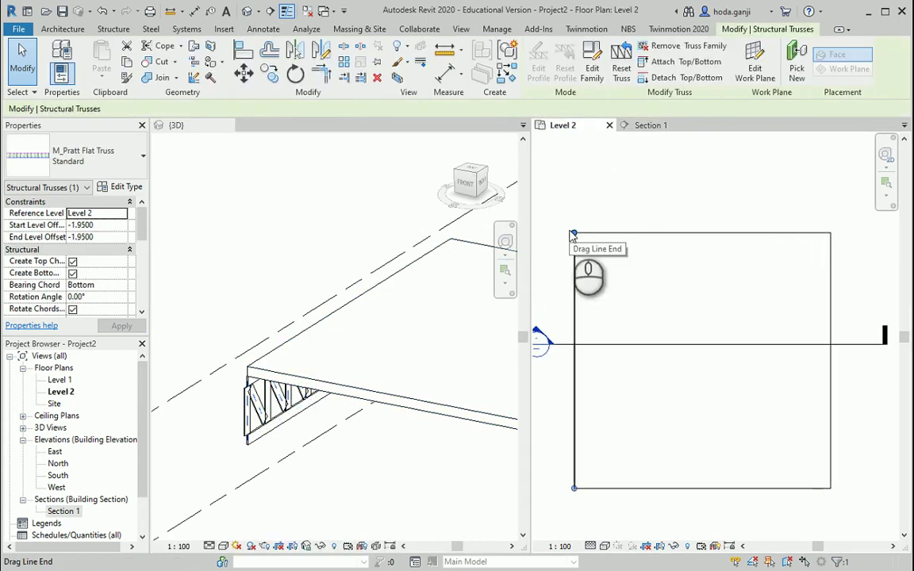
{"action": "left_click", "coordinate": [344, 64]}
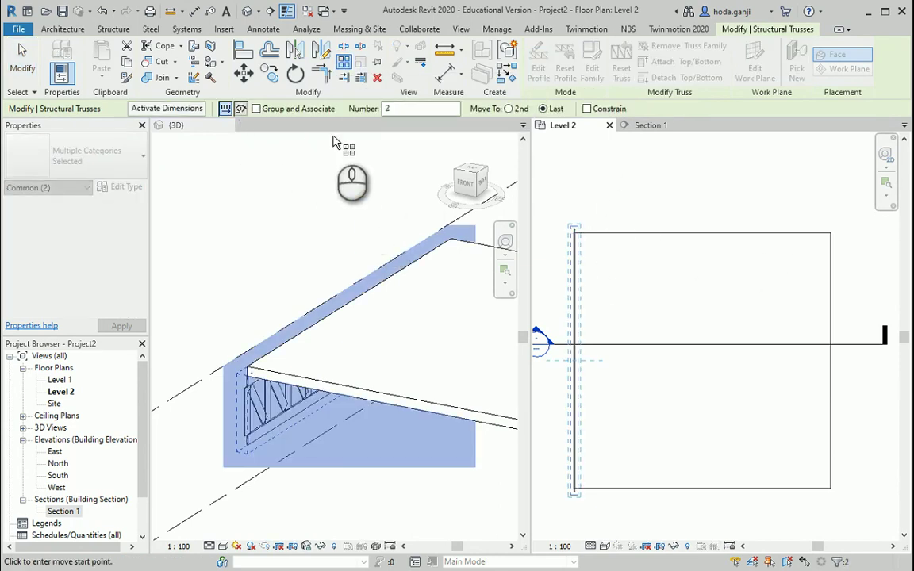
{"action": "double_click", "coordinate": [400, 109]}
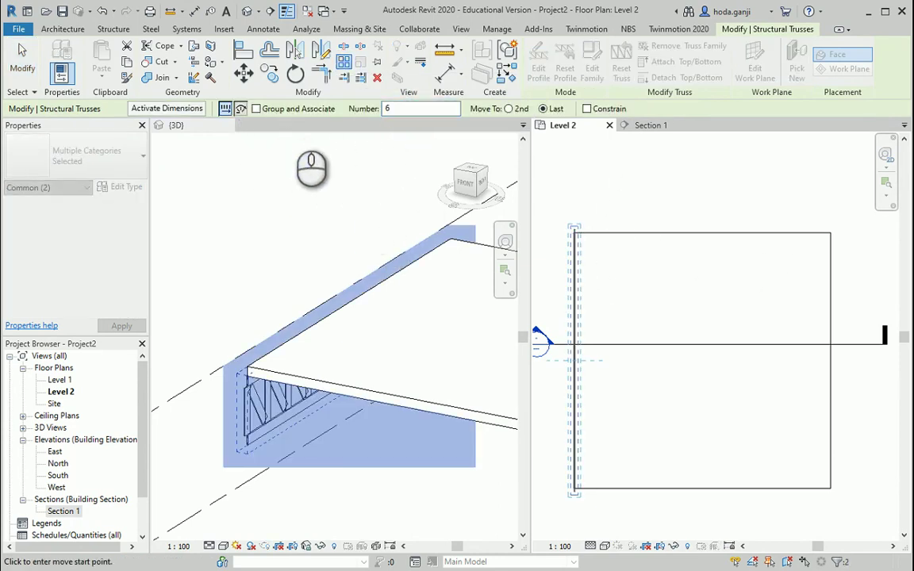
{"action": "double_click", "coordinate": [402, 108]}
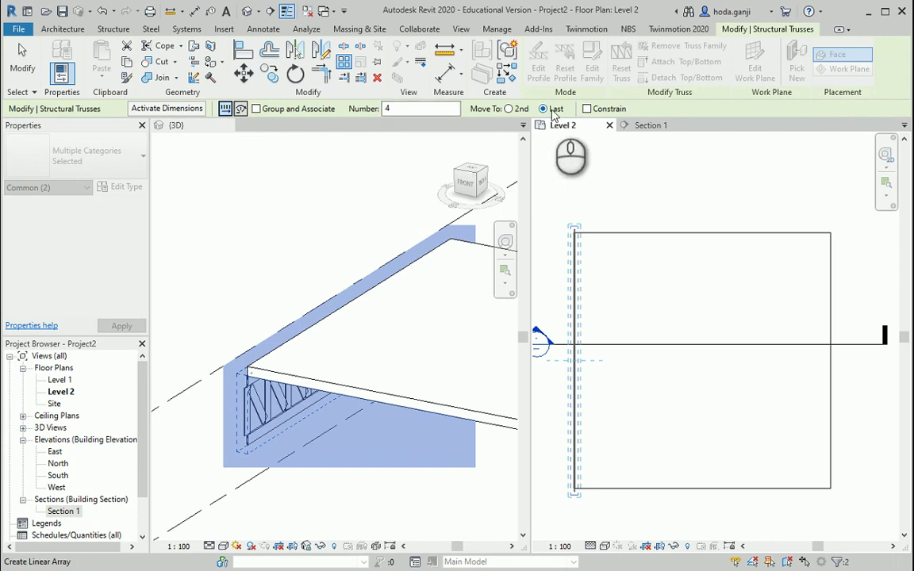
{"action": "scroll", "coordinate": [578, 224], "scroll_direction": "up", "scroll_amount": 4}
{"action": "middle_click_drag", "start_coordinate": [577, 224], "coordinate": [567, 346]}
{"action": "left_click", "coordinate": [567, 347]}
{"action": "scroll", "coordinate": [563, 266], "scroll_direction": "down", "scroll_amount": 3}
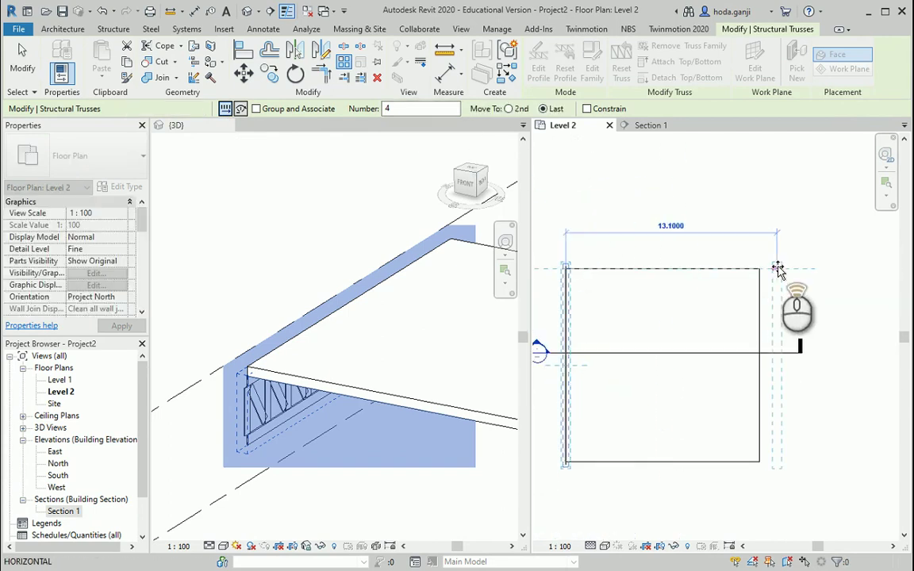
{"action": "scroll", "coordinate": [777, 270], "scroll_direction": "up", "scroll_amount": 3}
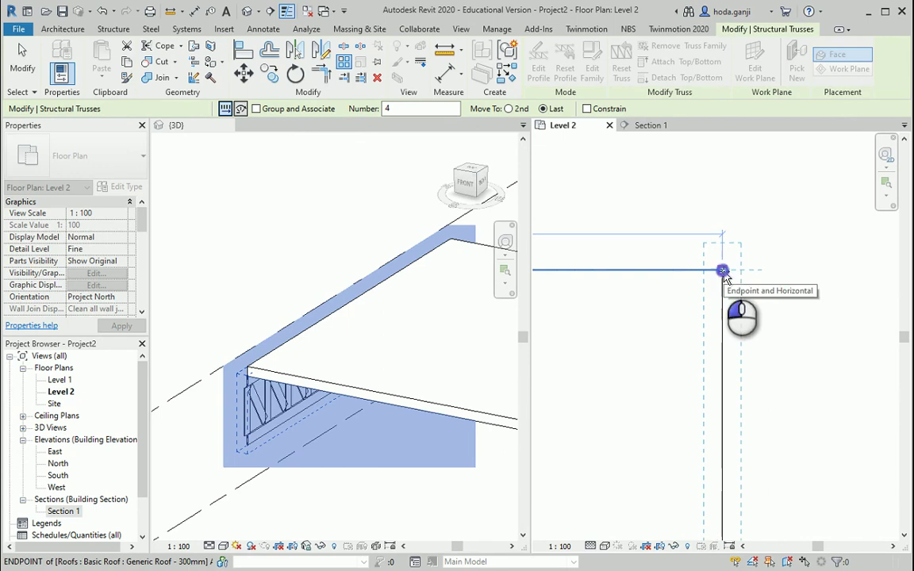
{"action": "left_click", "coordinate": [723, 272]}
{"action": "key", "text": "Escape"}
{"action": "scroll", "coordinate": [802, 258], "scroll_direction": "down", "scroll_amount": 3}
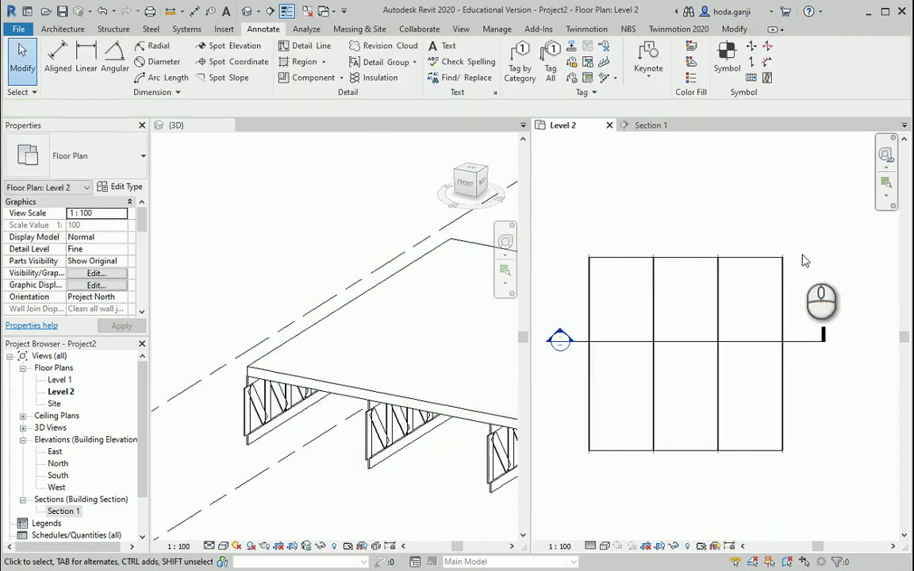
- Rearrange the tiled views as tabs and examine the arrayed trusses under the slab in the 3D view
{"action": "left_click", "coordinate": [275, 145]}
{"action": "key", "text": "t"}
{"action": "key", "text": "w"}
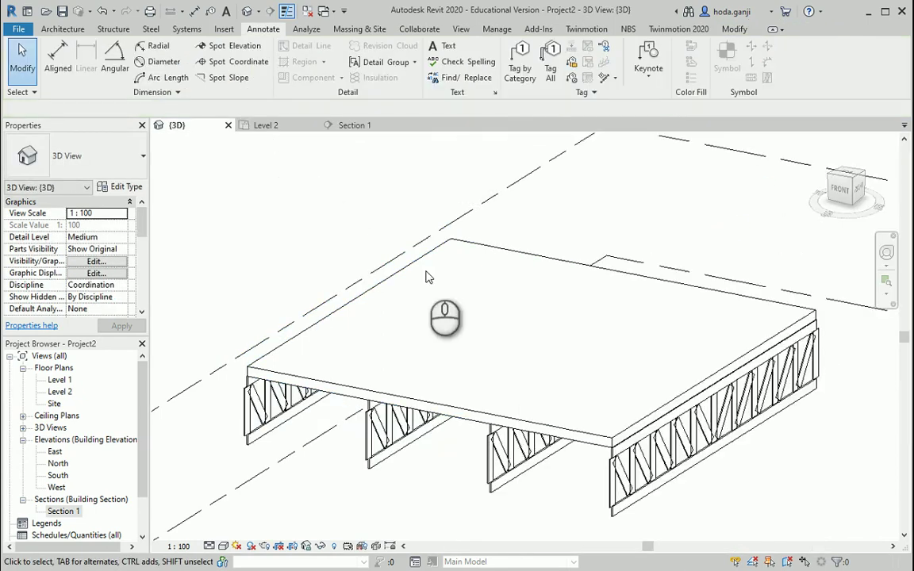
{"action": "scroll", "coordinate": [385, 252], "scroll_direction": "down", "scroll_amount": 2}
{"action": "middle_click_drag", "start_coordinate": [385, 252], "coordinate": [526, 321], "text": "shift"}
{"action": "scroll", "coordinate": [637, 373], "scroll_direction": "up", "scroll_amount": 3}
{"action": "scroll", "coordinate": [622, 358], "scroll_direction": "down", "scroll_amount": 1}
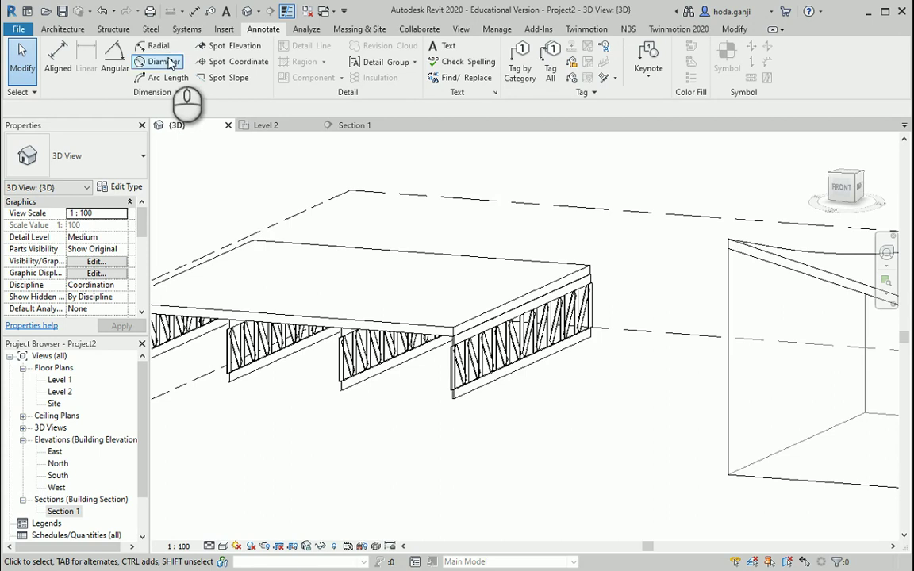
- Start a beam and browse the family library to the Wood folder of the Canada Structural Framing families
{"action": "left_click", "coordinate": [113, 29]}
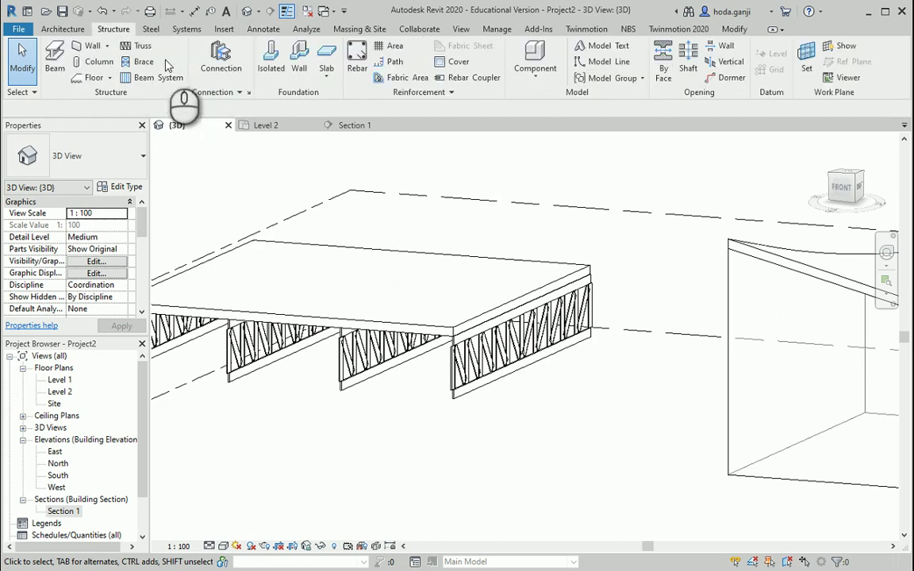
{"action": "left_click", "coordinate": [55, 57]}
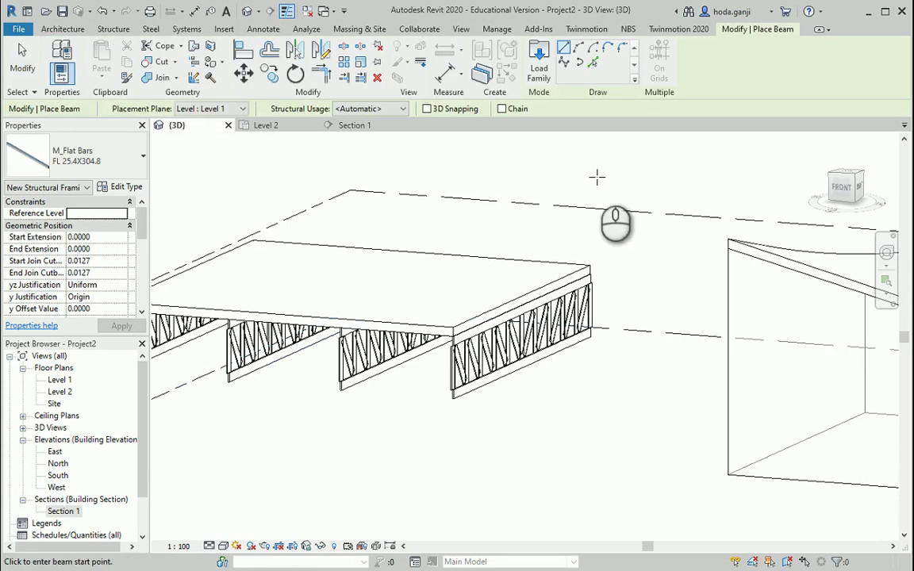
{"action": "left_click", "coordinate": [539, 74]}
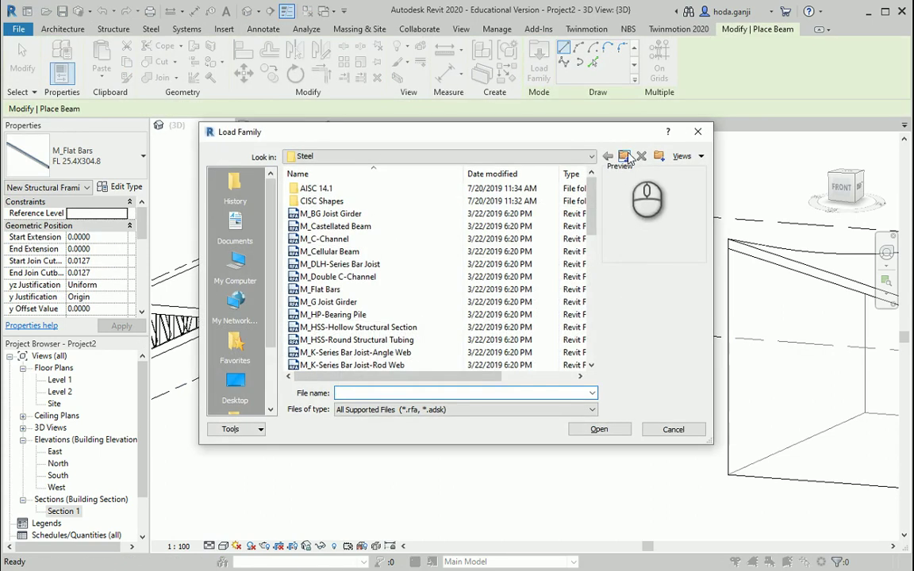
{"action": "left_click", "coordinate": [624, 156]}
{"action": "left_click", "coordinate": [625, 156]}
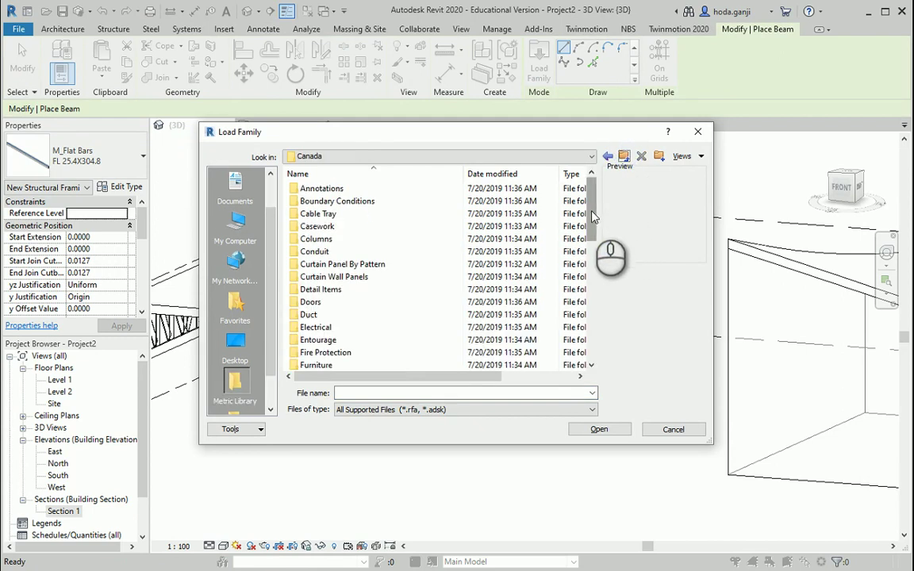
{"action": "left_click_drag", "start_coordinate": [591, 205], "coordinate": [596, 361]}
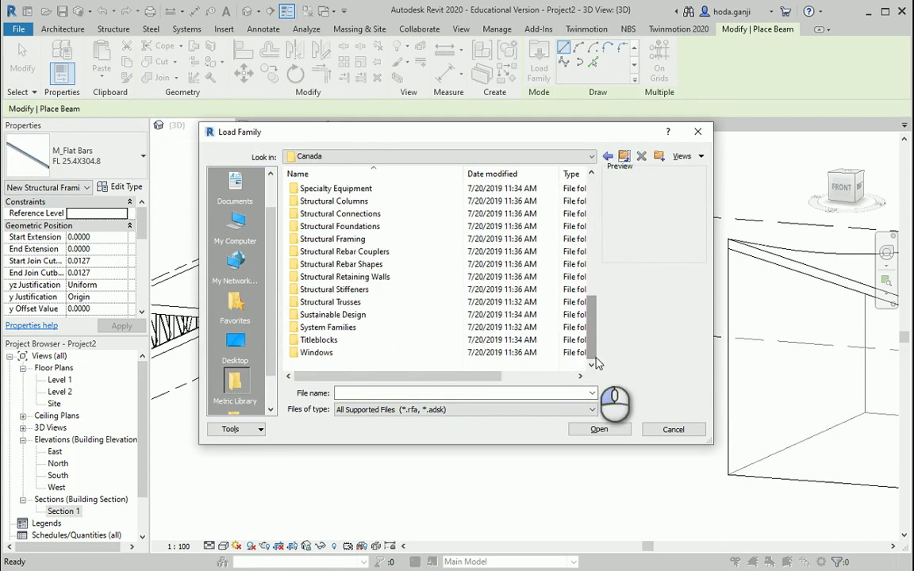
{"action": "double_click", "coordinate": [400, 238]}
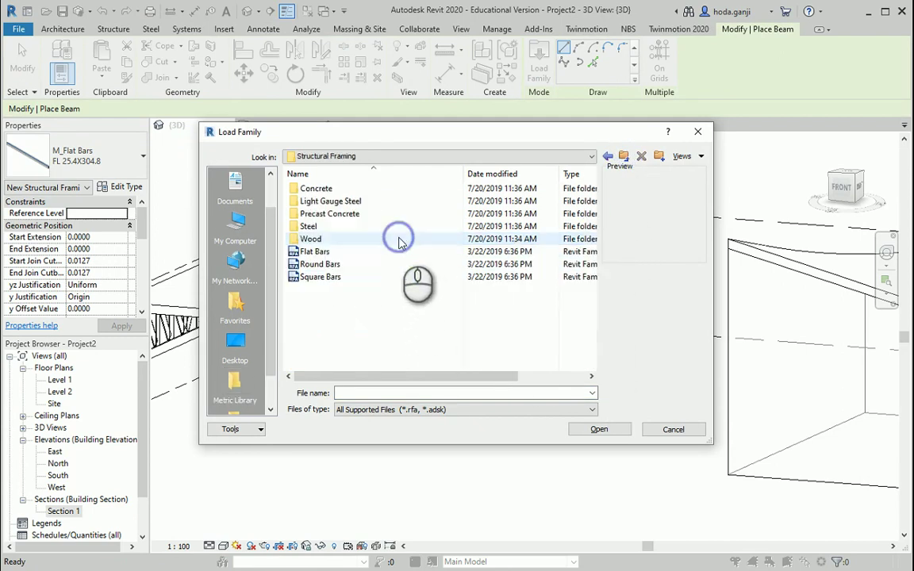
{"action": "double_click", "coordinate": [357, 238]}
- Preview the wood framing families in the folder
{"action": "left_click", "coordinate": [384, 190]}
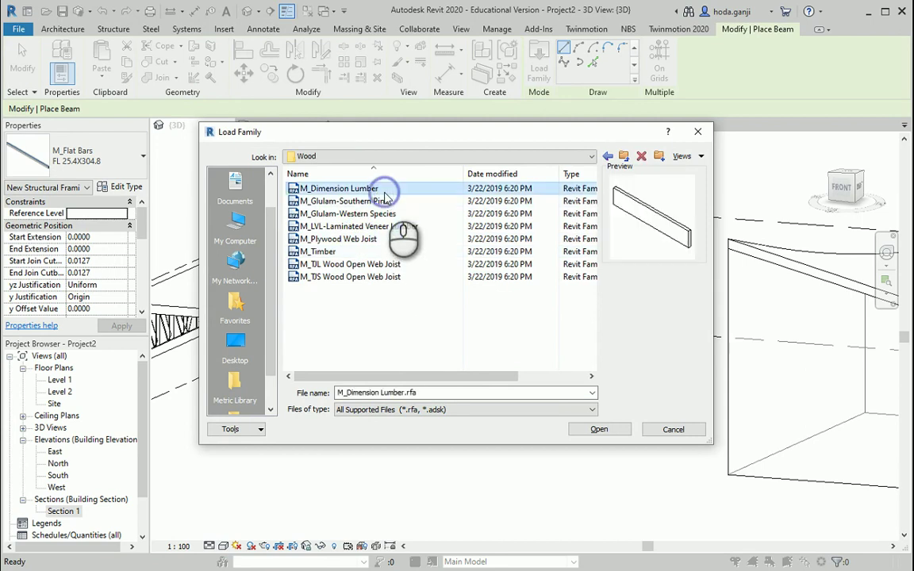
{"action": "key", "text": "Down"}
{"action": "key", "text": "Down"}
{"action": "key", "text": "Down"}
{"action": "key", "text": "Down"}
{"action": "key", "text": "Down"}
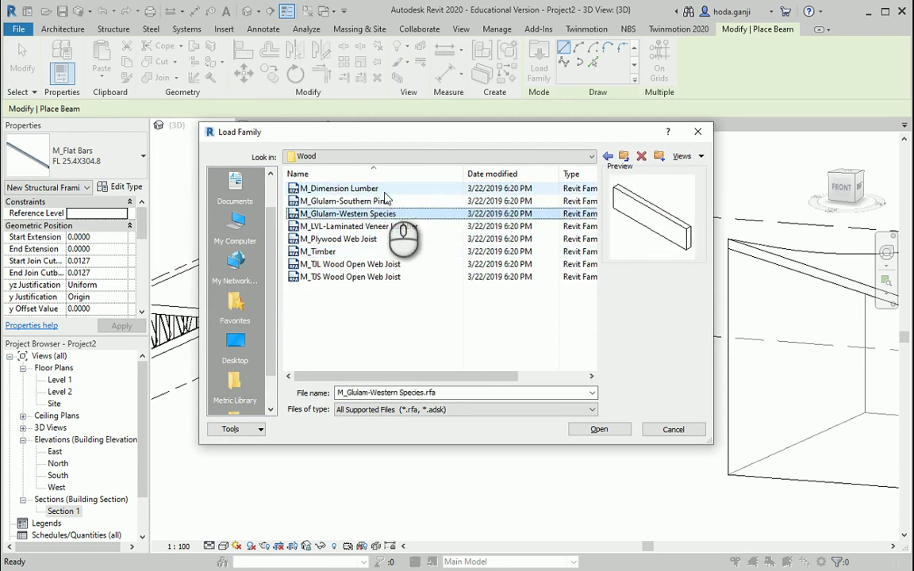
{"action": "key", "text": "Down"}
{"action": "key", "text": "Up"}
{"action": "key", "text": "Up"}
{"action": "key", "text": "Up"}
{"action": "key", "text": "Up"}
{"action": "key", "text": "Up"}
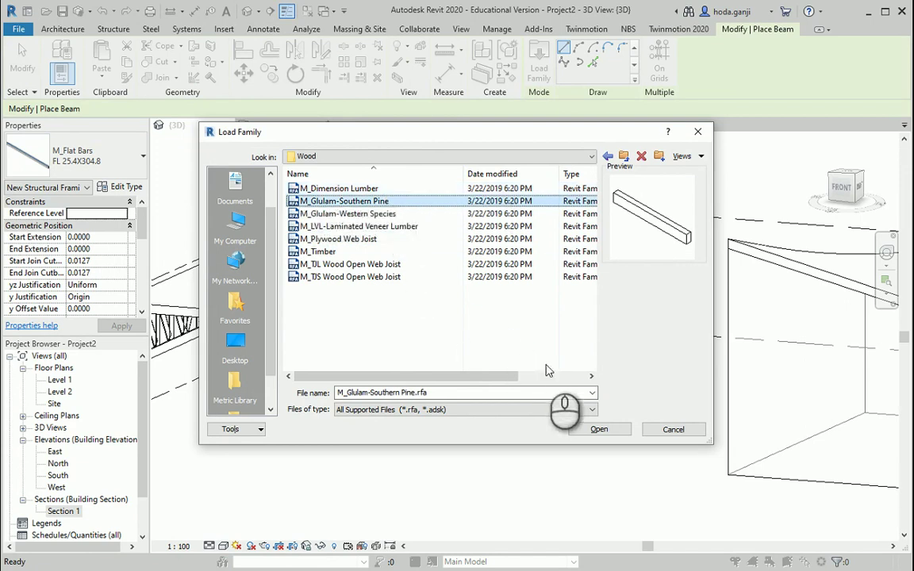
- Load the M_Glulam-Western Species family and check its available types
{"action": "left_click", "coordinate": [387, 213]}
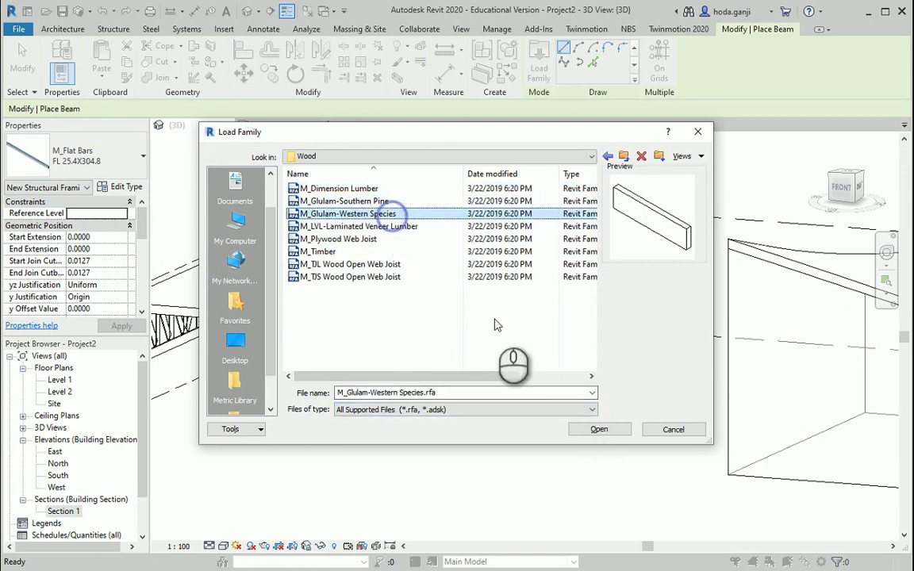
{"action": "left_click", "coordinate": [597, 429]}
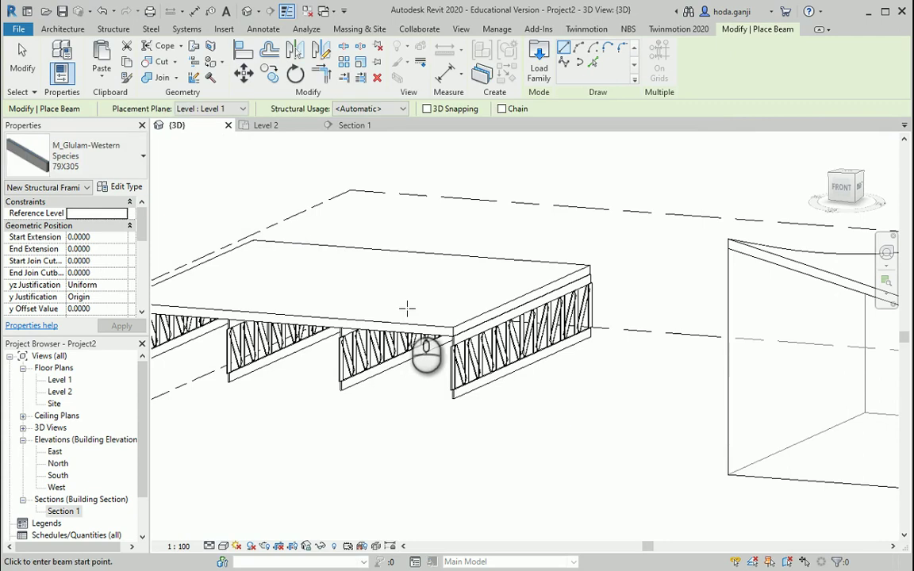
{"action": "left_click", "coordinate": [127, 159]}
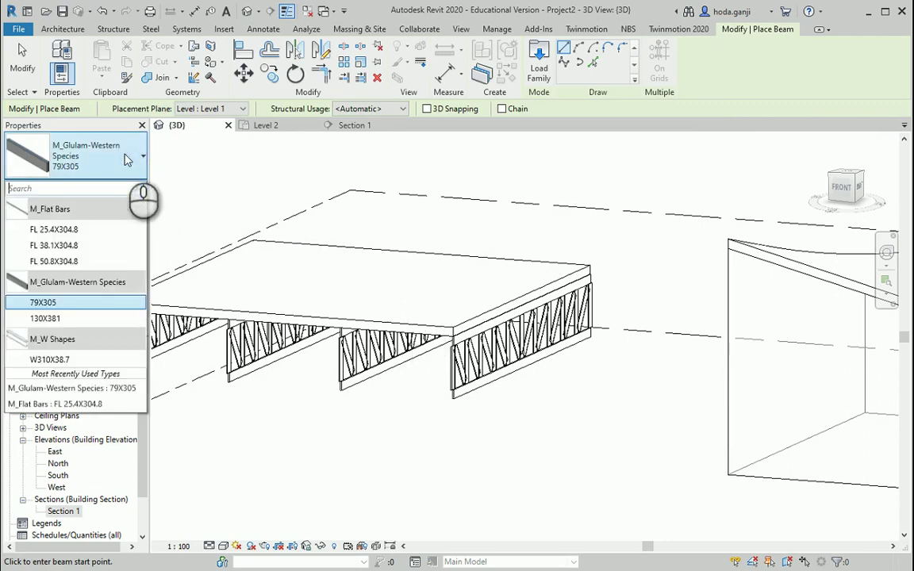
{"action": "left_click", "coordinate": [125, 159]}
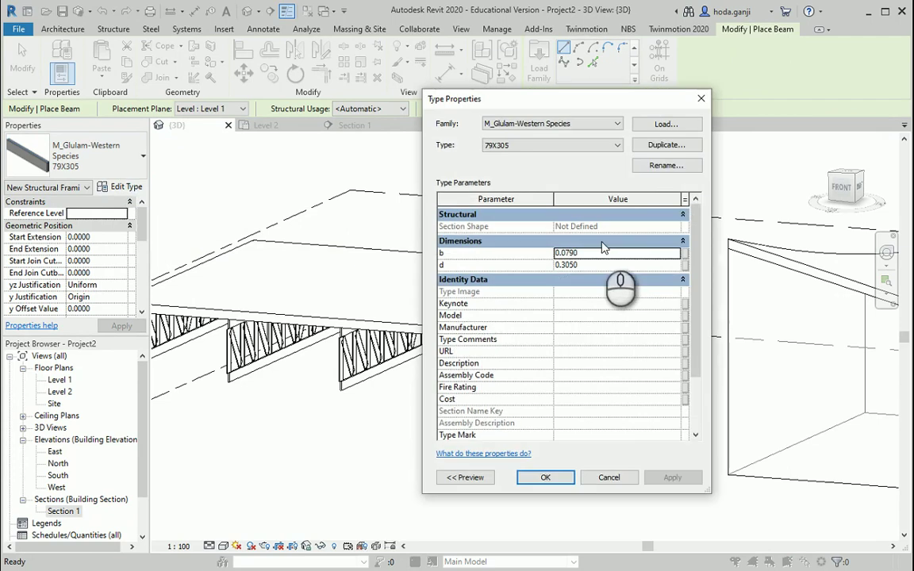
{"action": "left_click", "coordinate": [665, 144]}
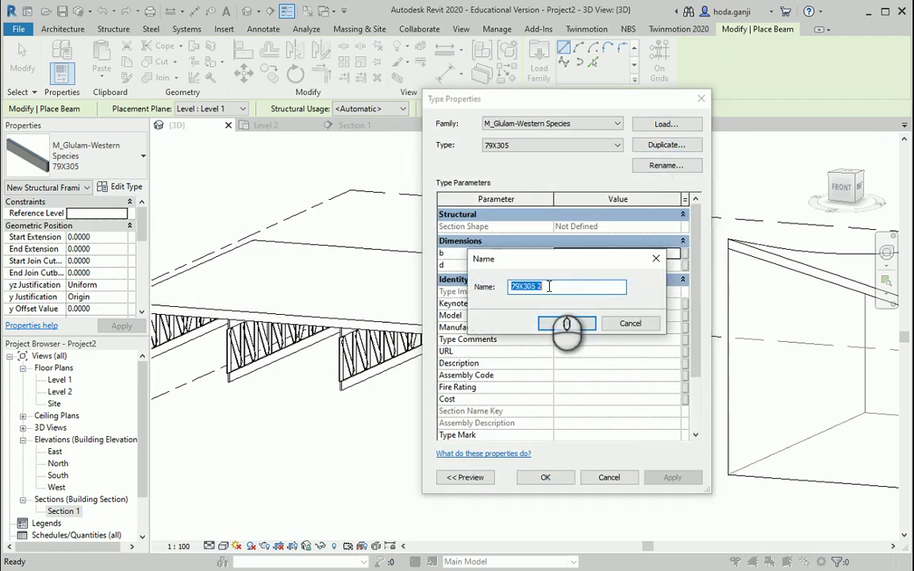
{"action": "left_click", "coordinate": [566, 287]}
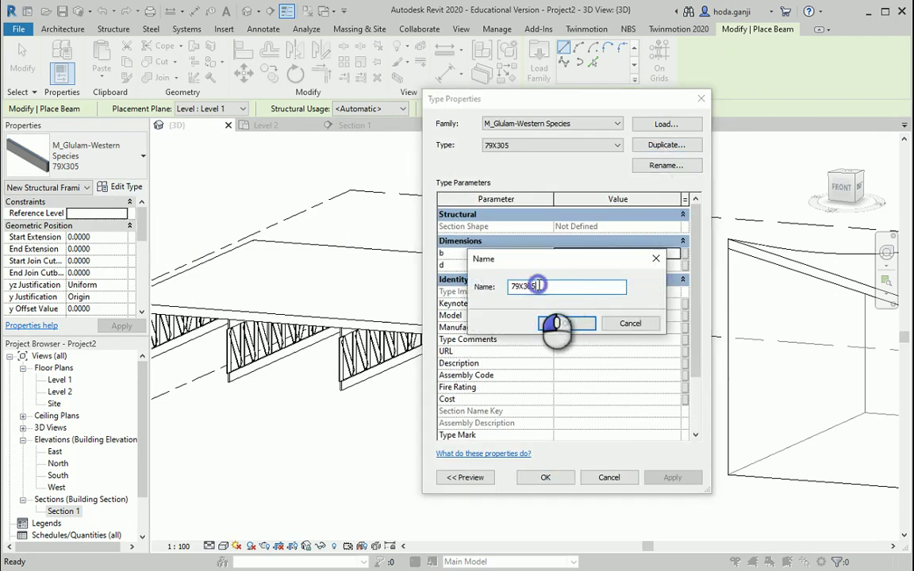
{"action": "left_click_drag", "start_coordinate": [536, 286], "coordinate": [521, 287]}
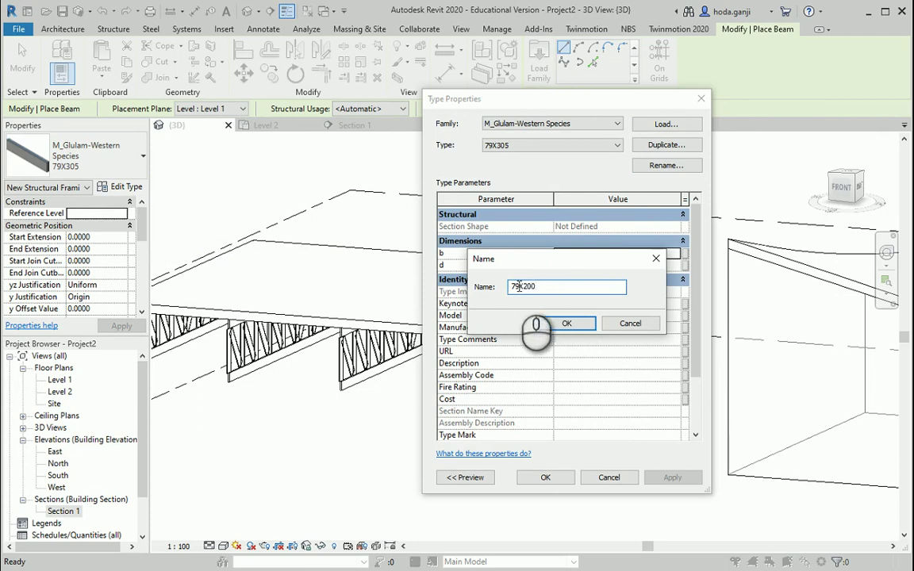
{"action": "left_click_drag", "start_coordinate": [517, 286], "coordinate": [484, 287]}
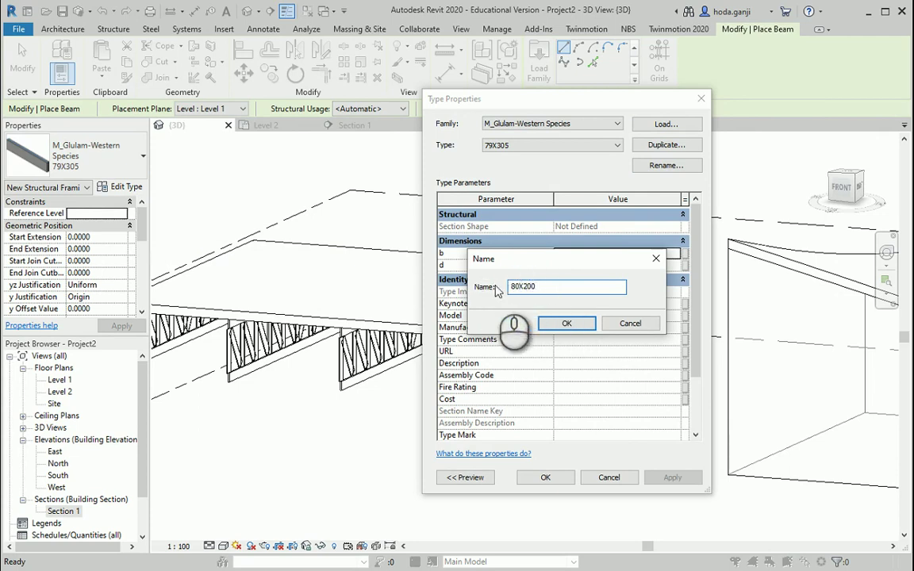
{"action": "key", "text": "ctrl+a"}
{"action": "key", "text": "Escape"}
- Duplicate the 79X305 glulam type as 80X200, set b to 0.08 and d to 0.2, and leave the beam command
{"action": "left_click", "coordinate": [664, 144]}
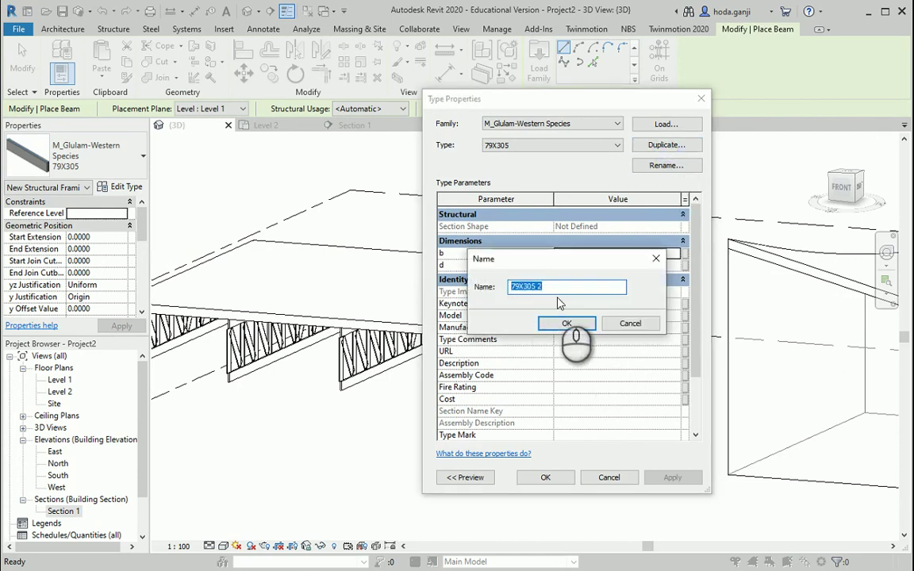
{"action": "left_click", "coordinate": [519, 285]}
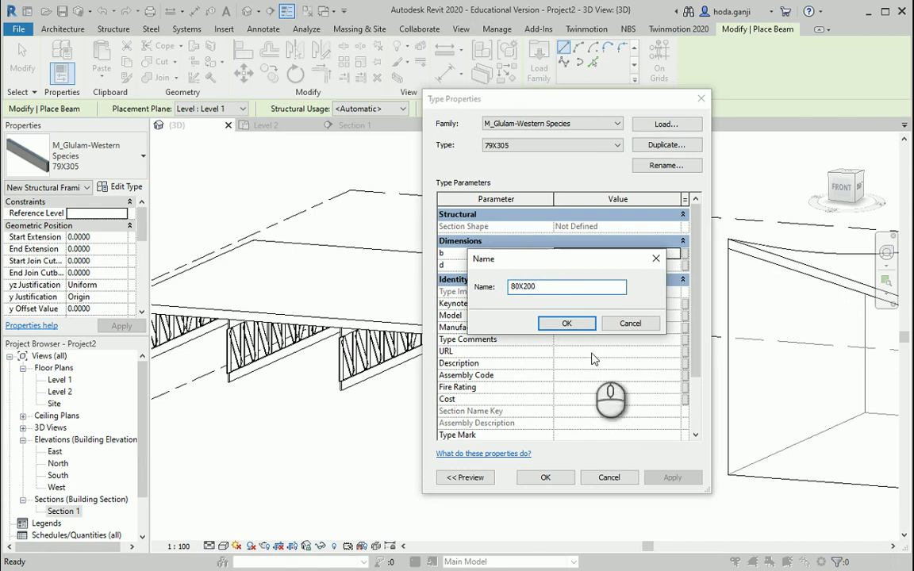
{"action": "left_click", "coordinate": [566, 323]}
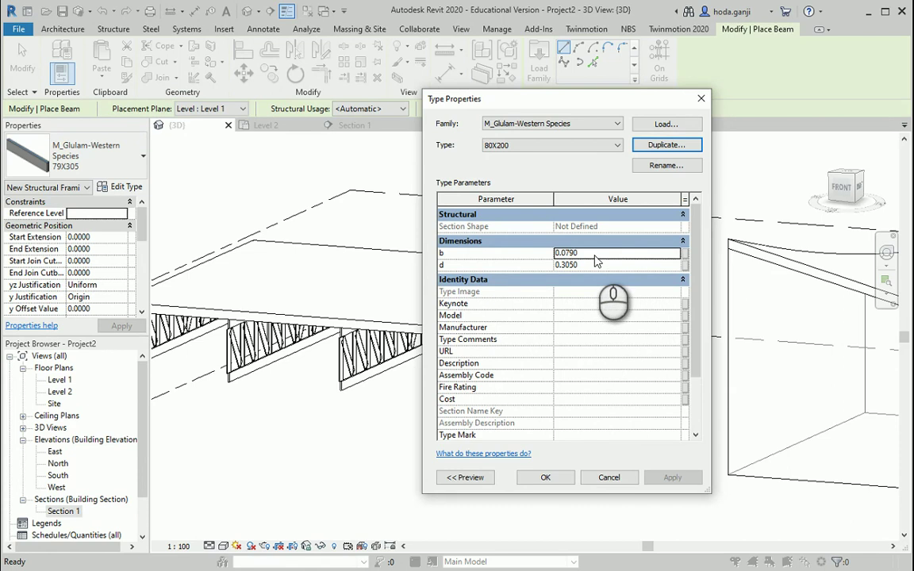
{"action": "left_click", "coordinate": [597, 254]}
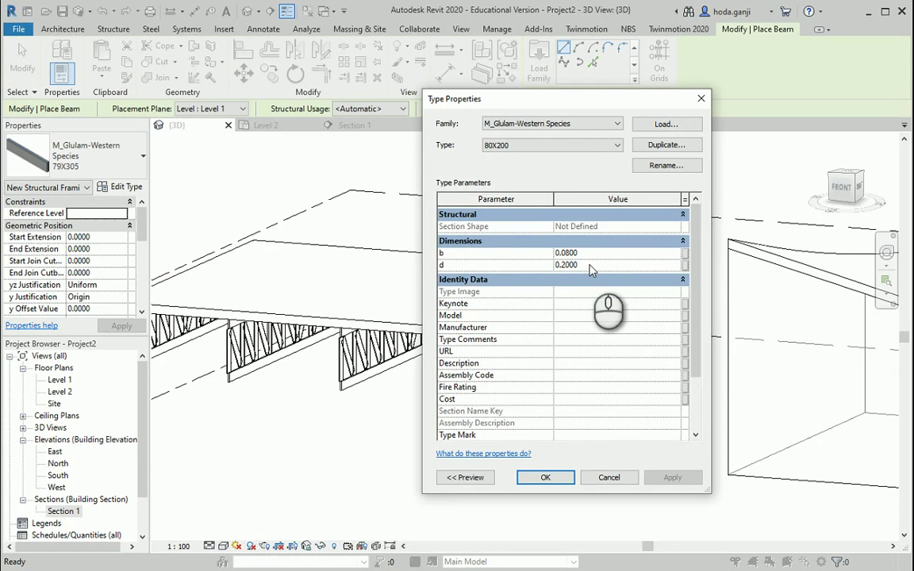
{"action": "left_click", "coordinate": [546, 478]}
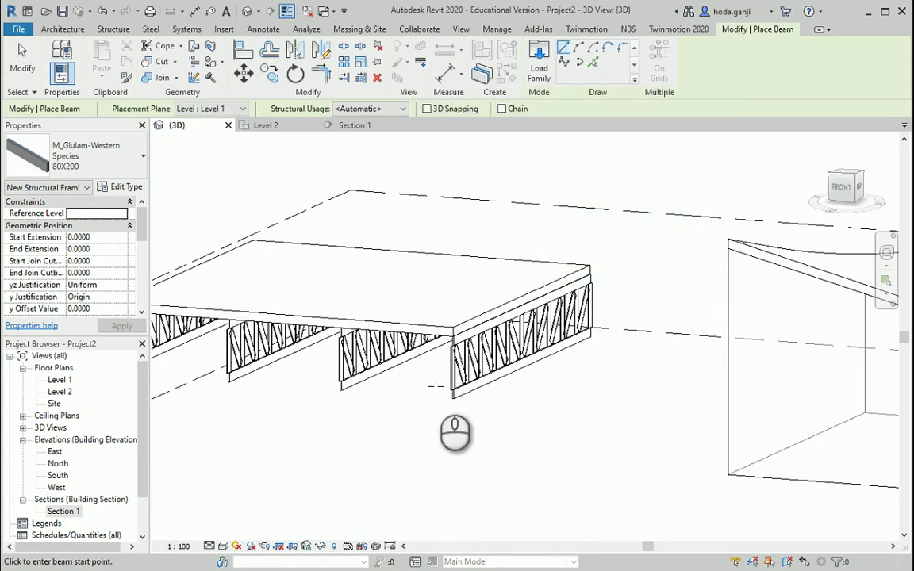
{"action": "key", "text": "Escape"}
{"action": "key", "text": "Escape"}
- Set the top chords' structural framing type of the Pratt flat truss at the slab's near edge to M_Glulam-Western Species:130X381
{"action": "left_click", "coordinate": [488, 372]}
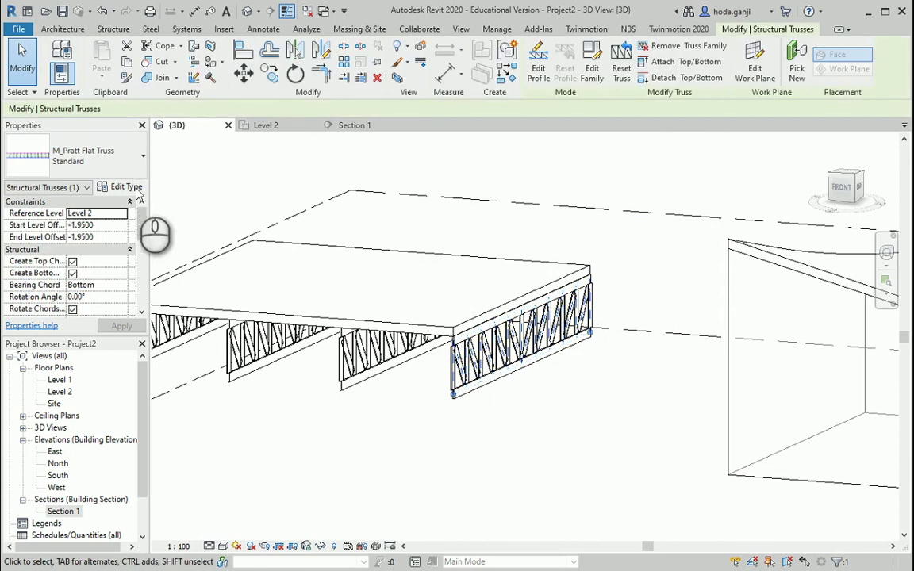
{"action": "left_click", "coordinate": [135, 188]}
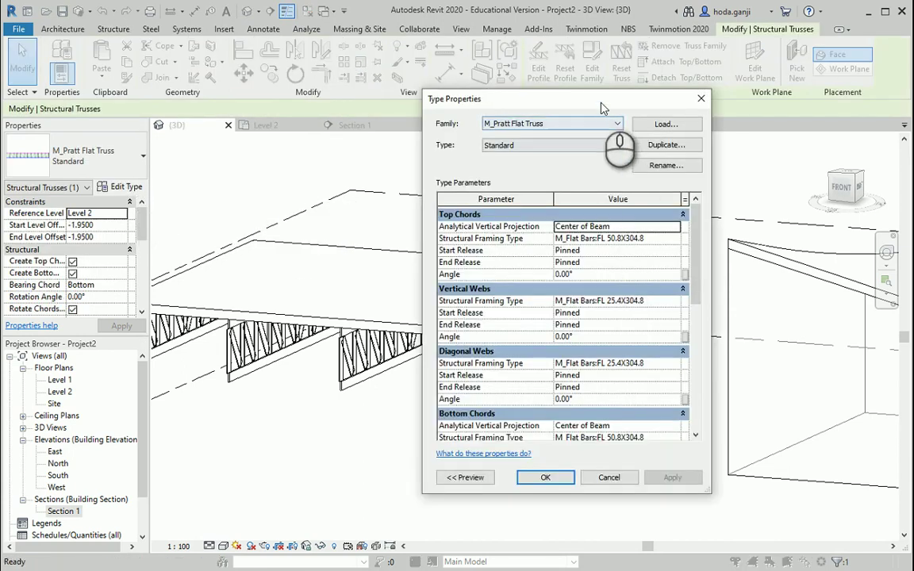
{"action": "left_click_drag", "start_coordinate": [601, 103], "coordinate": [765, 109]}
{"action": "left_click", "coordinate": [840, 248]}
{"action": "left_click", "coordinate": [840, 248]}
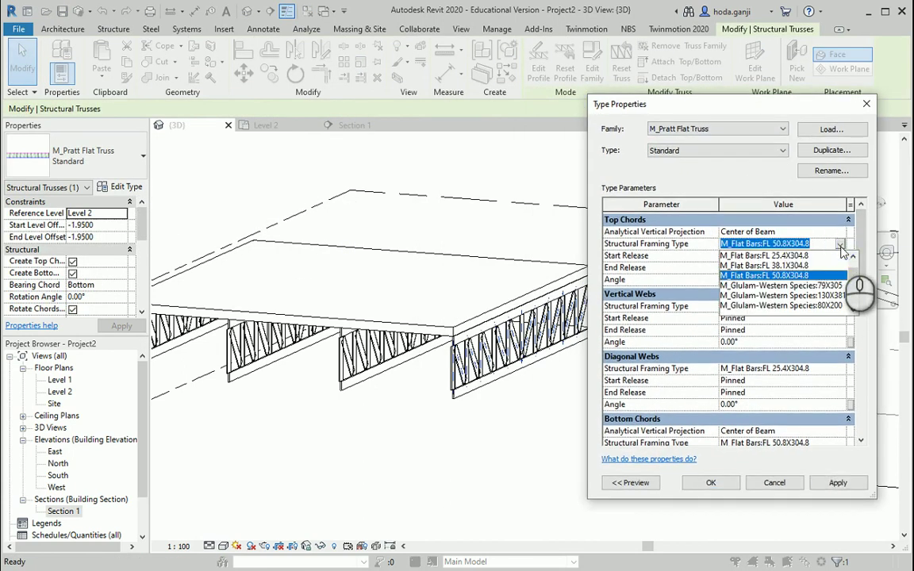
{"action": "left_click", "coordinate": [830, 296]}
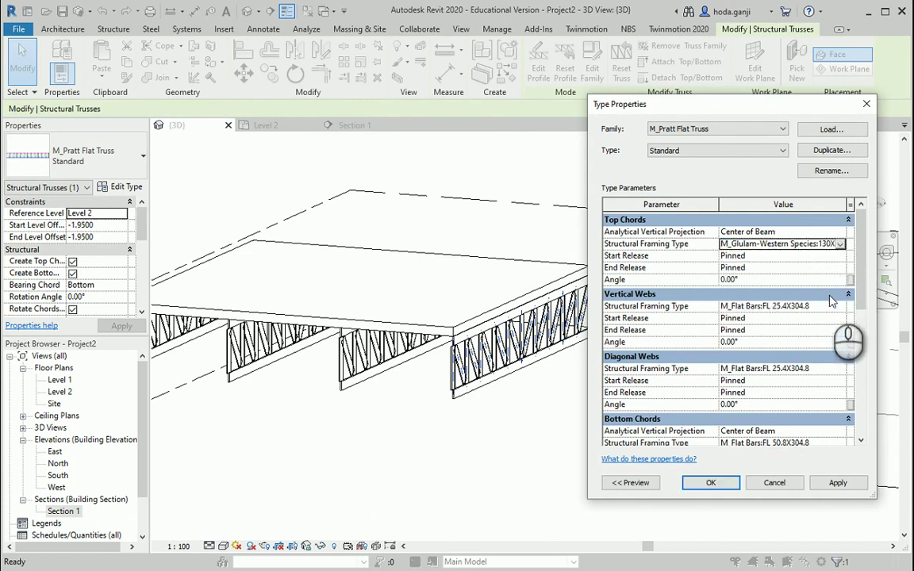
- Set the truss's bottom chords' structural framing type to M_Glulam-Western Species:80X200
{"action": "scroll", "coordinate": [803, 384], "scroll_direction": "down", "scroll_amount": 2}
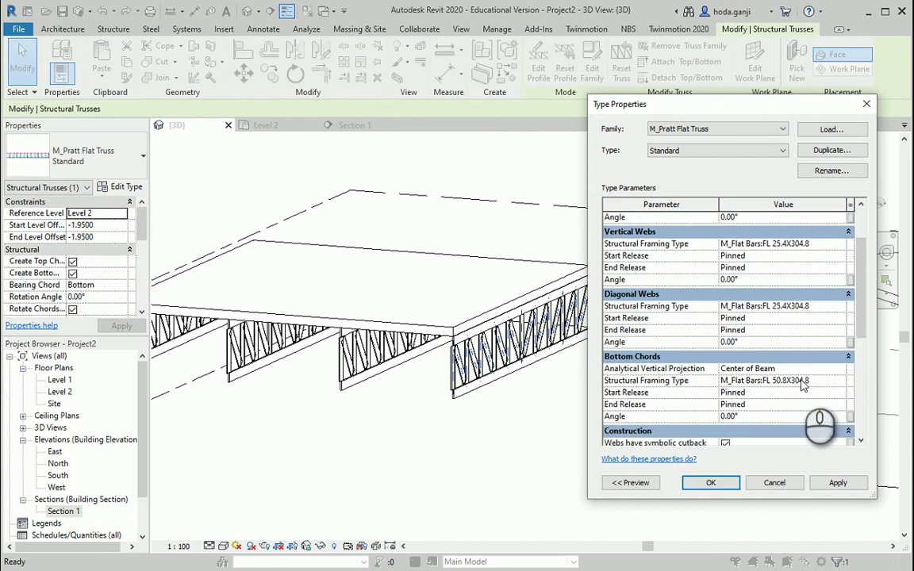
{"action": "left_click", "coordinate": [843, 381]}
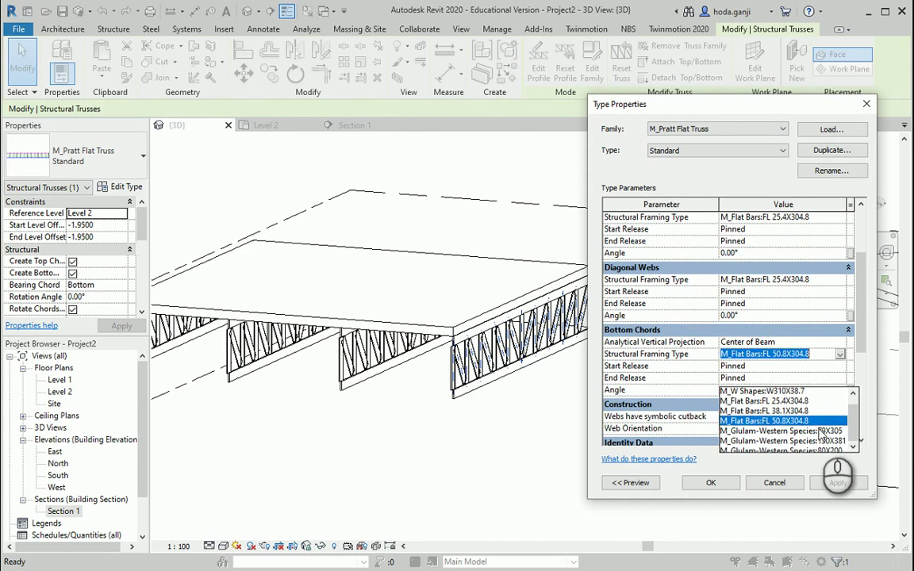
{"action": "left_click", "coordinate": [819, 444]}
- Set the truss's vertical webs to M_Glulam-Western Species:80X200 and its diagonal webs to a type from the same glulam family
{"action": "scroll", "coordinate": [838, 278], "scroll_direction": "up", "scroll_amount": 1}
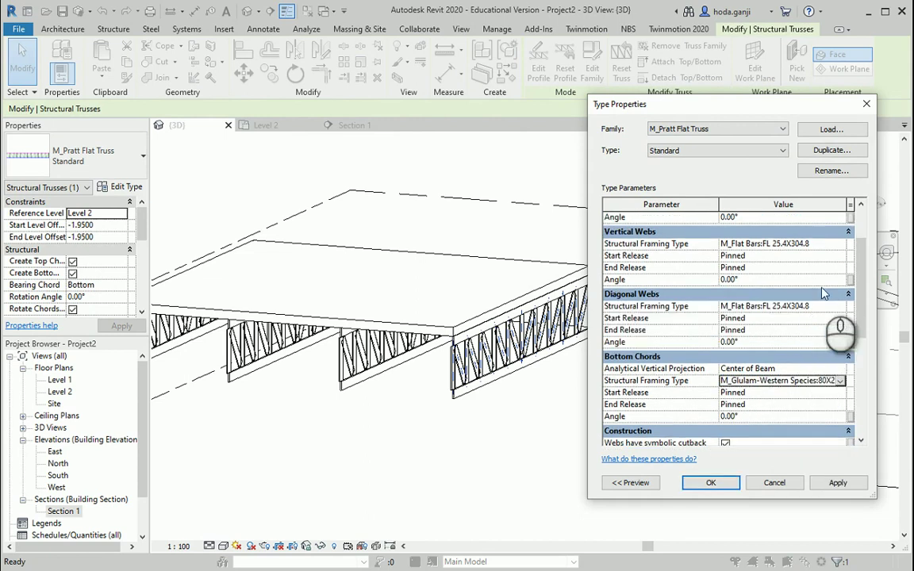
{"action": "left_click", "coordinate": [841, 244]}
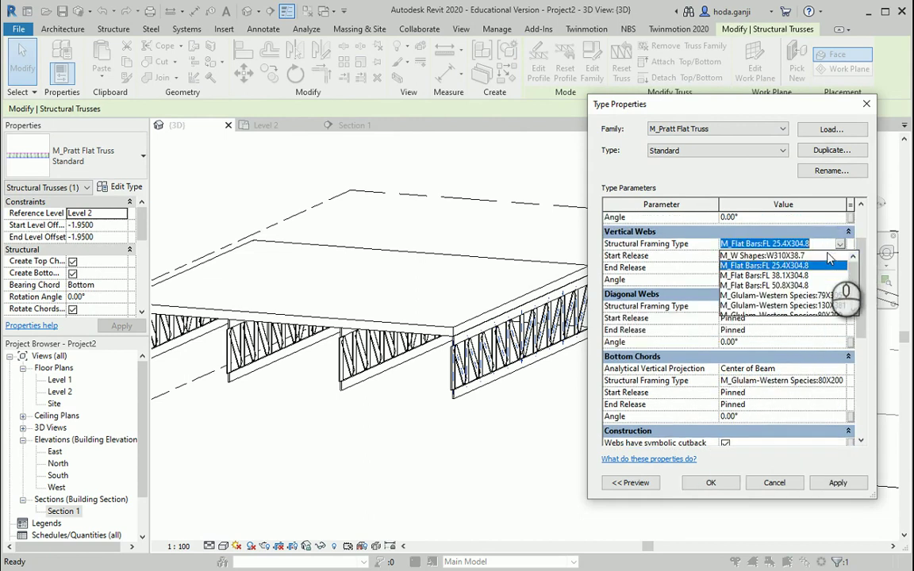
{"action": "scroll", "coordinate": [802, 305], "scroll_direction": "down", "scroll_amount": 1}
{"action": "left_click", "coordinate": [807, 307]}
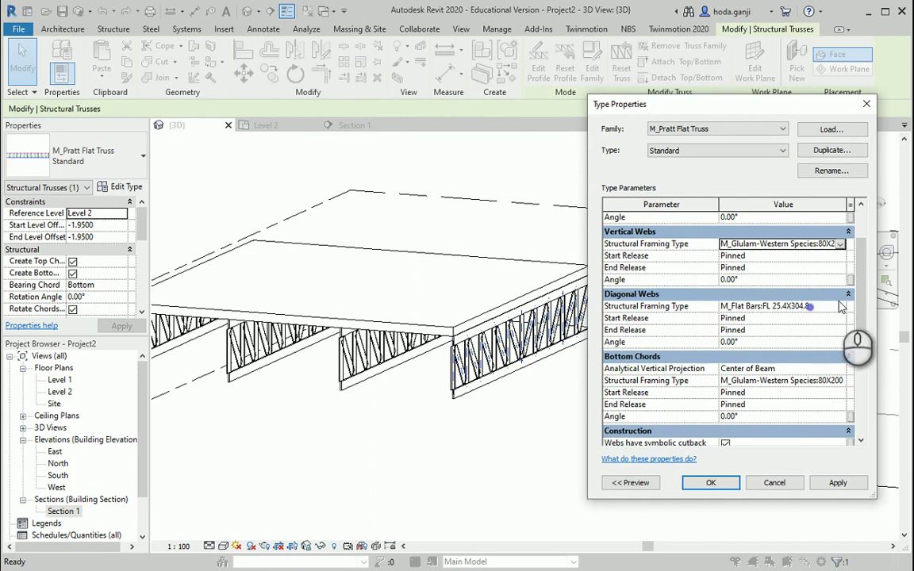
{"action": "left_click", "coordinate": [841, 306]}
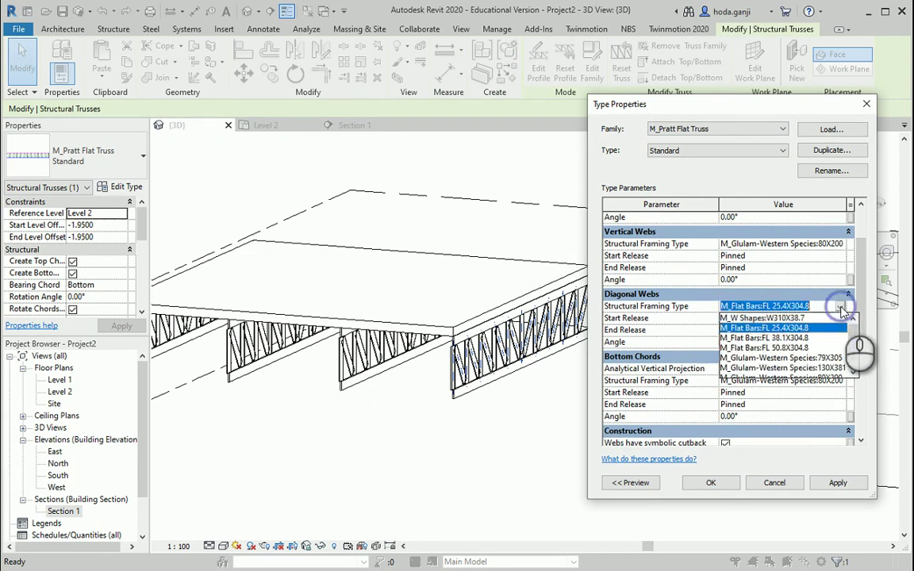
{"action": "left_click", "coordinate": [825, 367]}
- Apply the truss type changes, delete the dimensions with invalid references, and deselect the truss
{"action": "left_click", "coordinate": [837, 483]}
{"action": "left_click", "coordinate": [709, 484]}
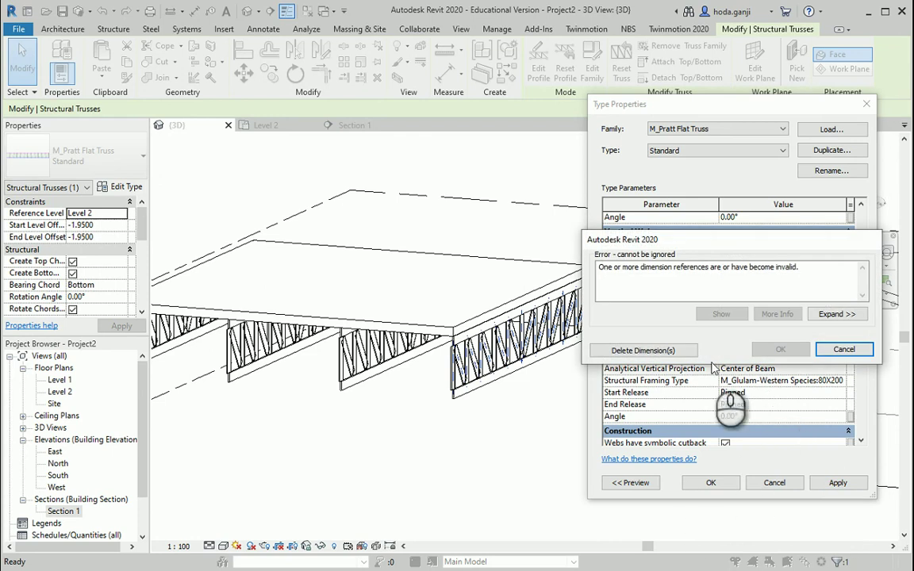
{"action": "left_click", "coordinate": [657, 350]}
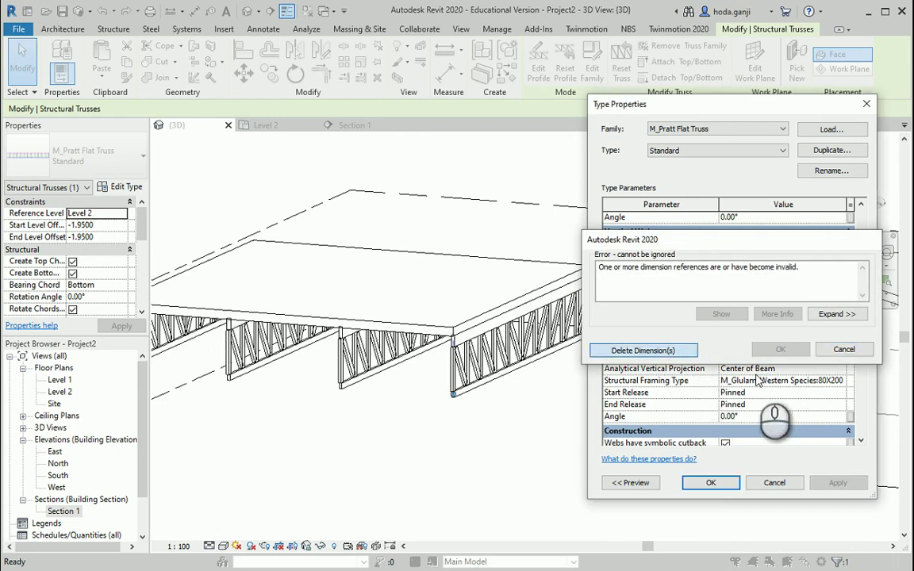
{"action": "left_click", "coordinate": [711, 483]}
{"action": "left_click", "coordinate": [561, 478]}
{"action": "scroll", "coordinate": [487, 388], "scroll_direction": "down", "scroll_amount": 2}
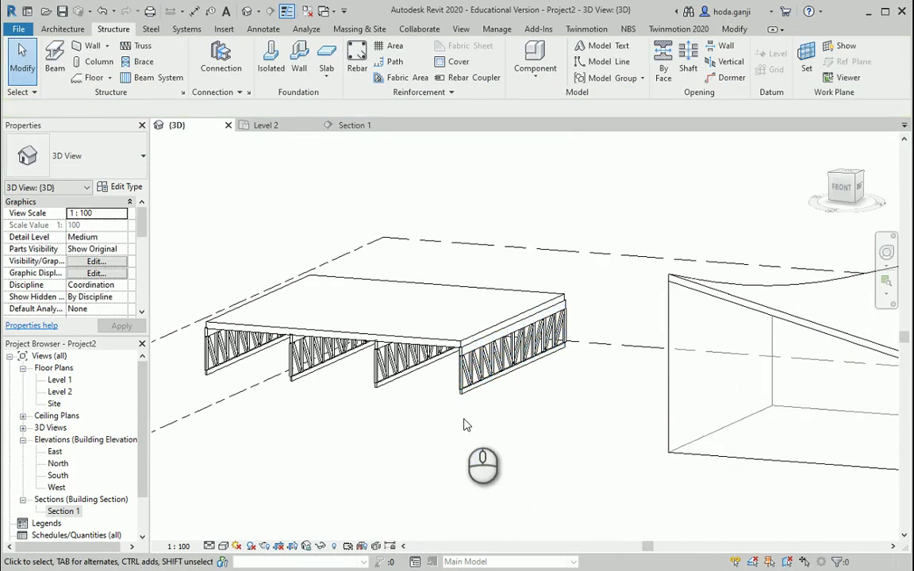
- Examine the truss-supported flat slab and the curved roof by face on the mass in the 3D view
{"action": "scroll", "coordinate": [458, 422], "scroll_direction": "up", "scroll_amount": 1}
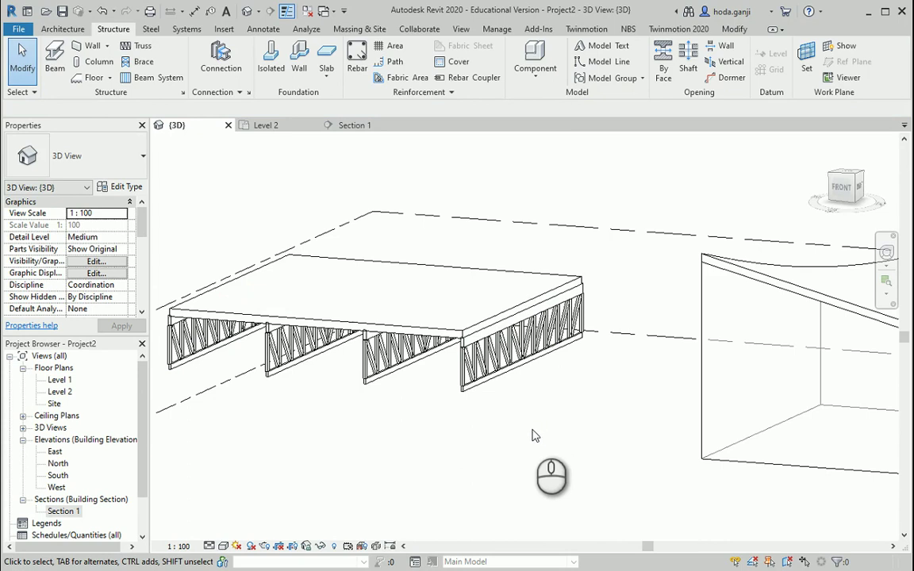
{"action": "scroll", "coordinate": [326, 380], "scroll_direction": "down", "scroll_amount": 3}
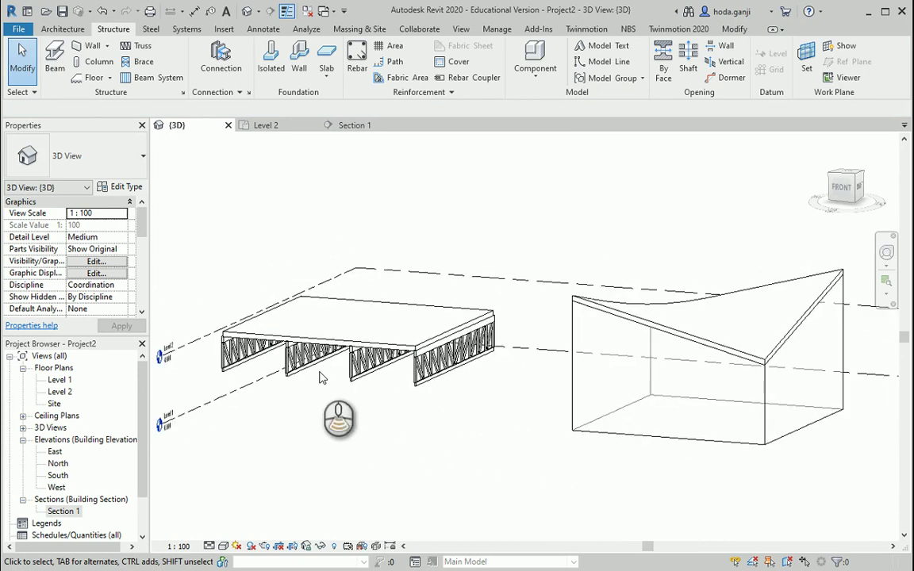
{"action": "scroll", "coordinate": [798, 371], "scroll_direction": "up", "scroll_amount": 1}
{"action": "middle_click_drag", "start_coordinate": [797, 371], "coordinate": [757, 386], "text": "shift"}
{"action": "left_click", "coordinate": [666, 318]}
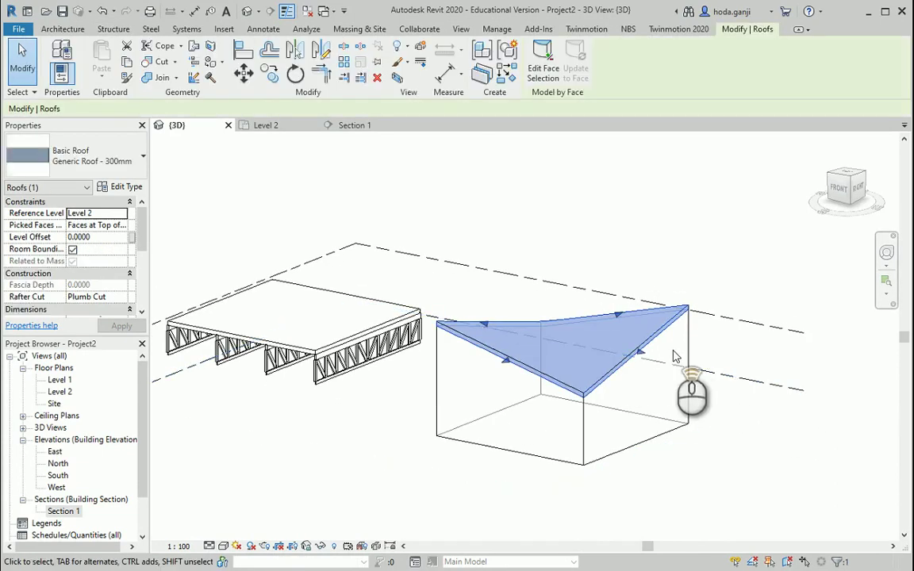
{"action": "scroll", "coordinate": [671, 356], "scroll_direction": "up", "scroll_amount": 2}
{"action": "left_click", "coordinate": [781, 426]}
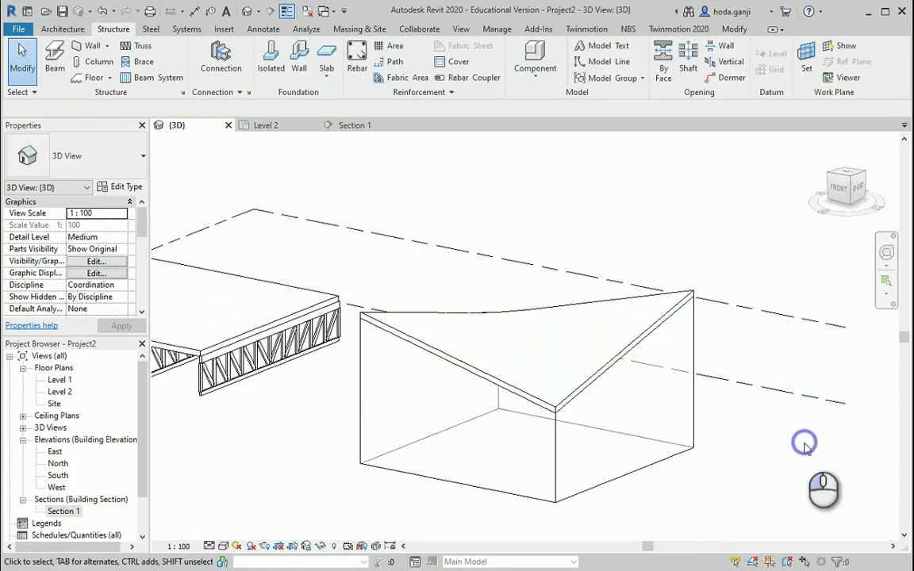
{"action": "scroll", "coordinate": [682, 347], "scroll_direction": "up", "scroll_amount": 3}
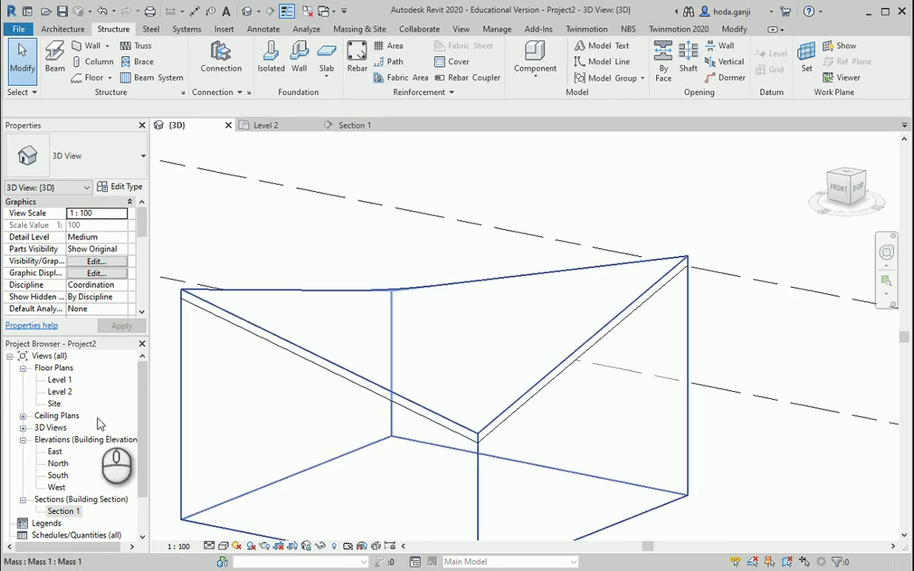
- Open the Level 2 floor plan and add an aligned dimension across the width of the square roof
{"action": "double_click", "coordinate": [60, 391]}
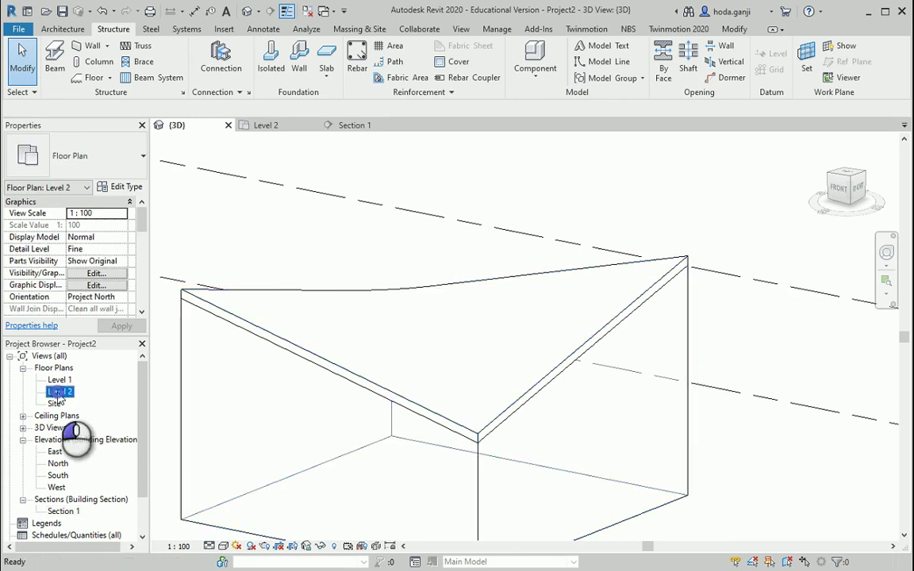
{"action": "scroll", "coordinate": [785, 329], "scroll_direction": "up", "scroll_amount": 1}
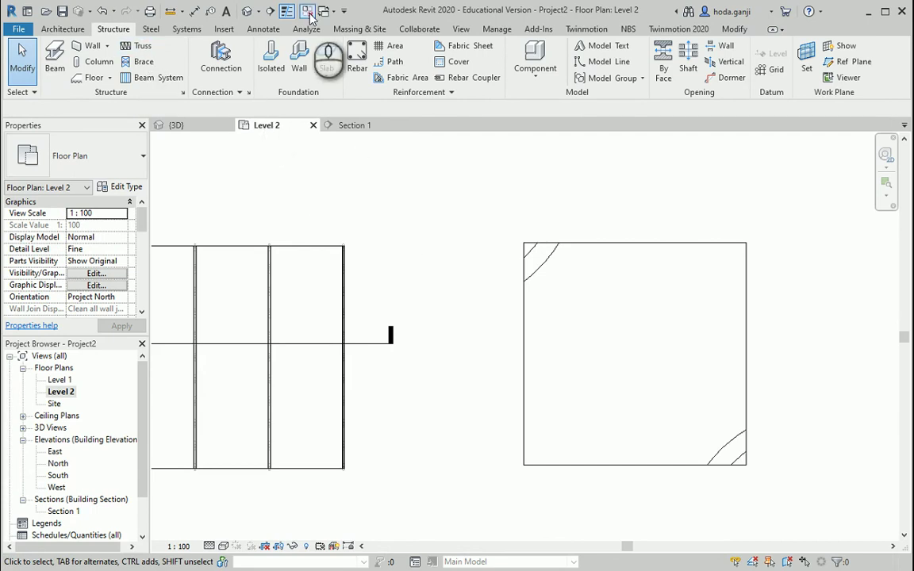
{"action": "left_click", "coordinate": [262, 29]}
{"action": "left_click", "coordinate": [57, 56]}
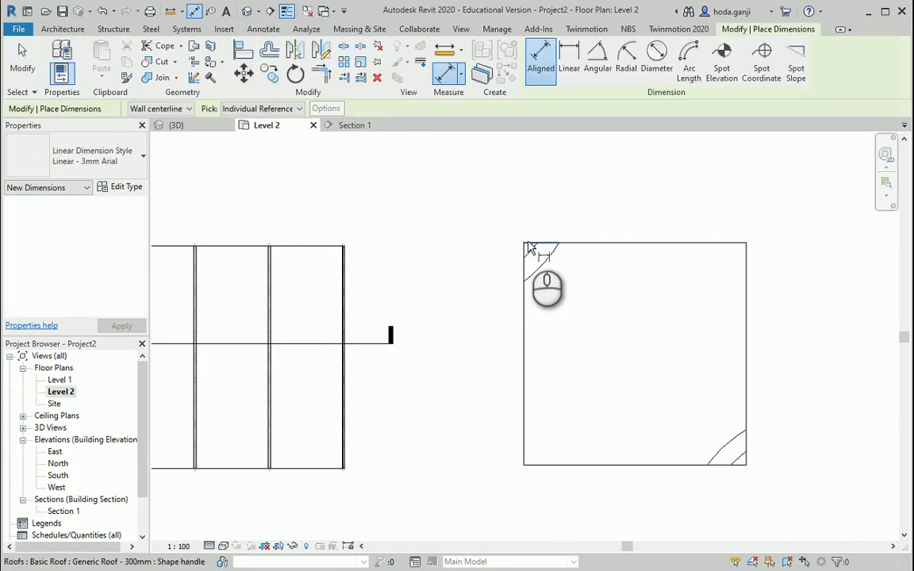
{"action": "left_click", "coordinate": [523, 313]}
{"action": "left_click", "coordinate": [746, 321]}
{"action": "left_click", "coordinate": [754, 203]}
{"action": "middle_click_drag", "start_coordinate": [846, 287], "coordinate": [797, 306]}
{"action": "key", "text": "Escape"}
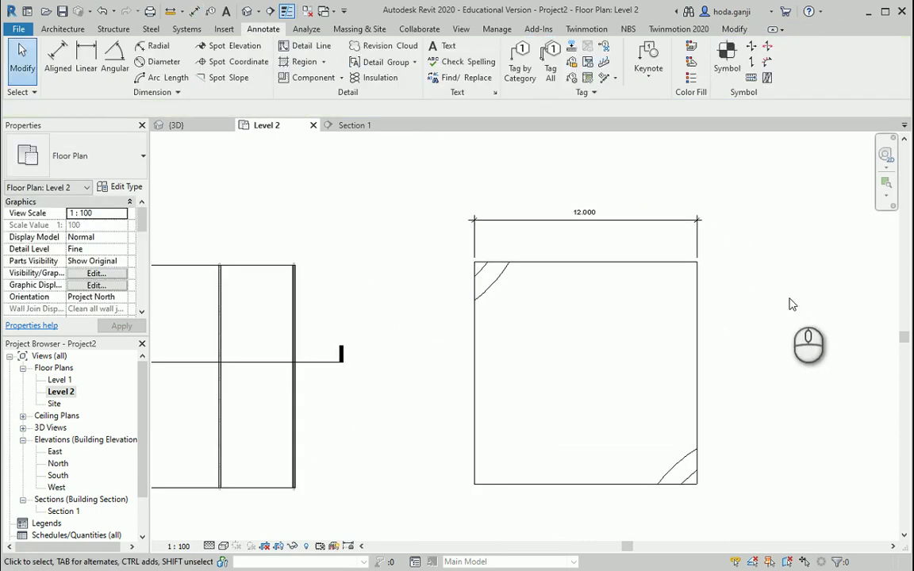
- Draw a vertical grid line just inside the roof's left edge, extending past its upper and lower edges
{"action": "key", "text": "g"}
{"action": "key", "text": "r"}
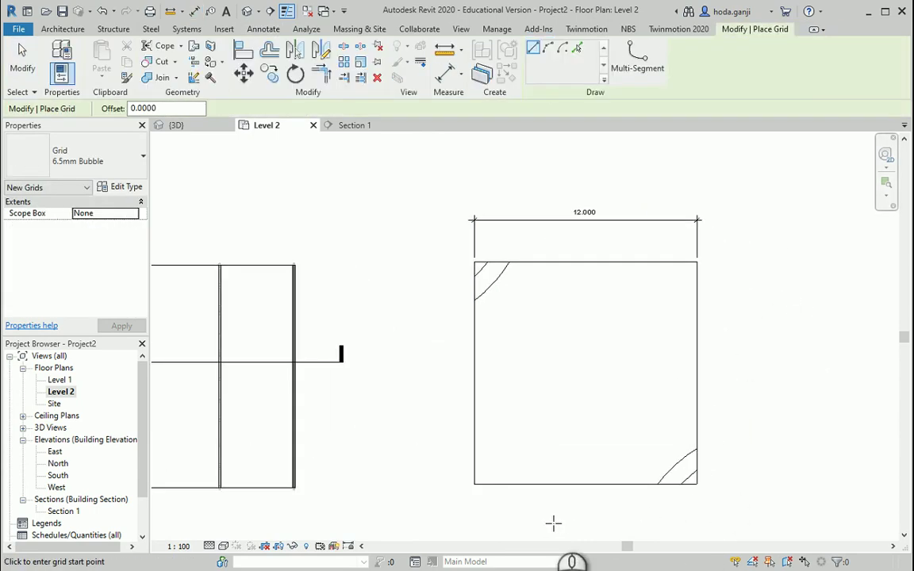
{"action": "left_click", "coordinate": [491, 510]}
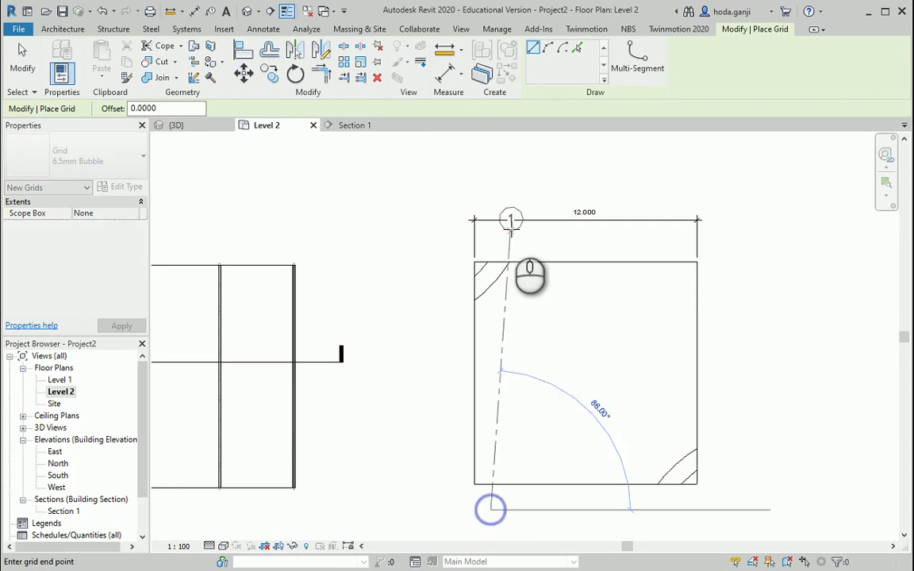
{"action": "left_click", "coordinate": [491, 173]}
{"action": "key", "text": "Escape"}
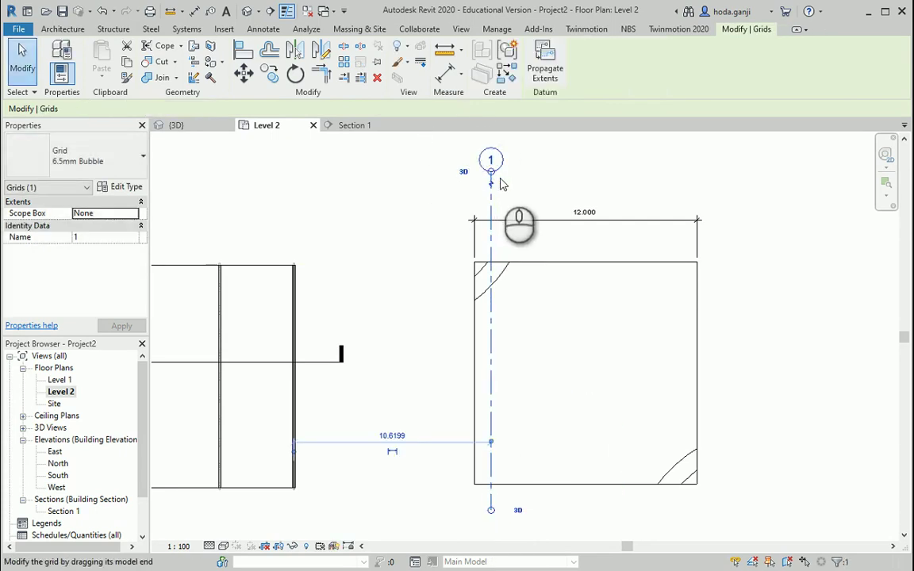
{"action": "left_click", "coordinate": [519, 189]}
- Add three more vertical grid lines at successive 3.5 offsets from the first, then shift all four slightly to centre them on the roof
{"action": "key", "text": "g"}
{"action": "key", "text": "r"}
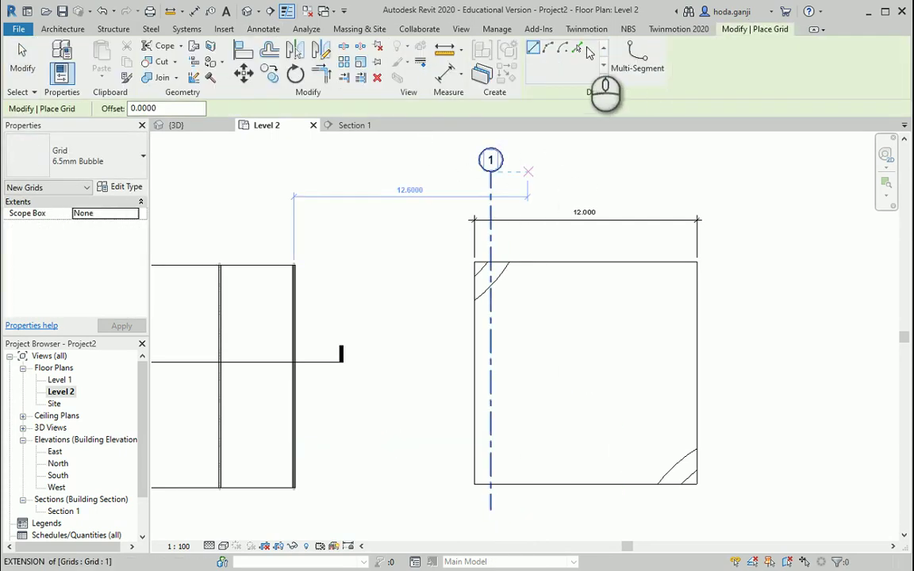
{"action": "double_click", "coordinate": [150, 108]}
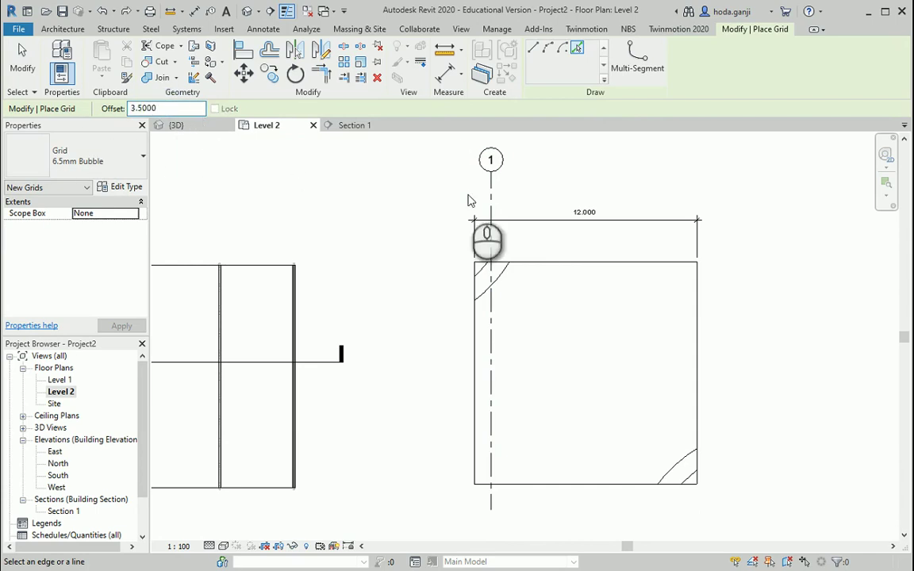
{"action": "left_click", "coordinate": [490, 199]}
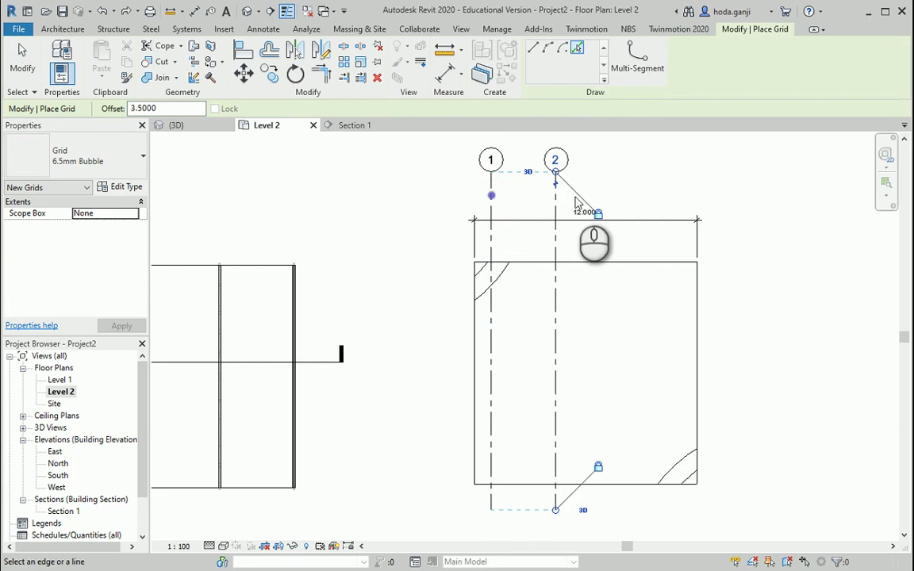
{"action": "left_click", "coordinate": [555, 196]}
{"action": "left_click", "coordinate": [621, 208]}
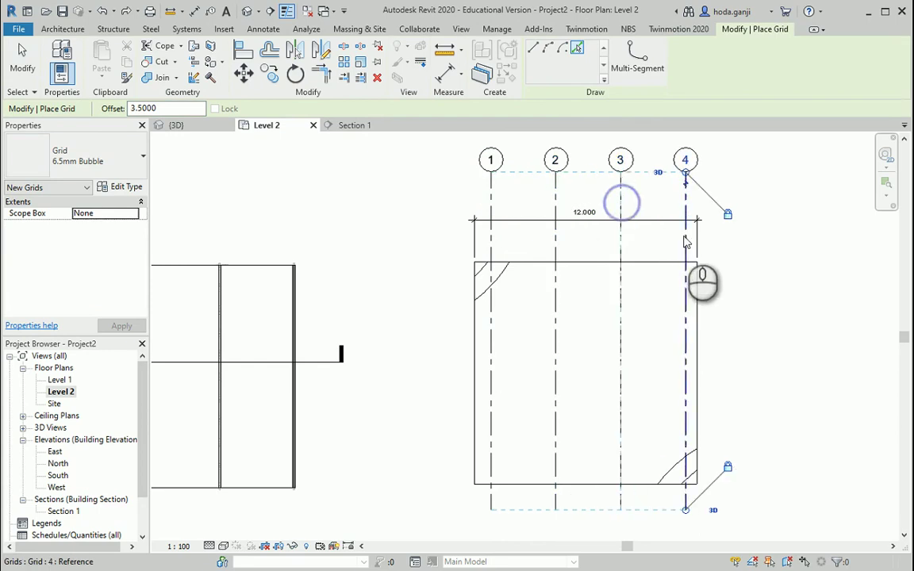
{"action": "key", "text": "Escape"}
{"action": "key", "text": "Escape"}
{"action": "left_click_drag", "start_coordinate": [742, 196], "coordinate": [434, 146]}
{"action": "left_click", "coordinate": [803, 222]}
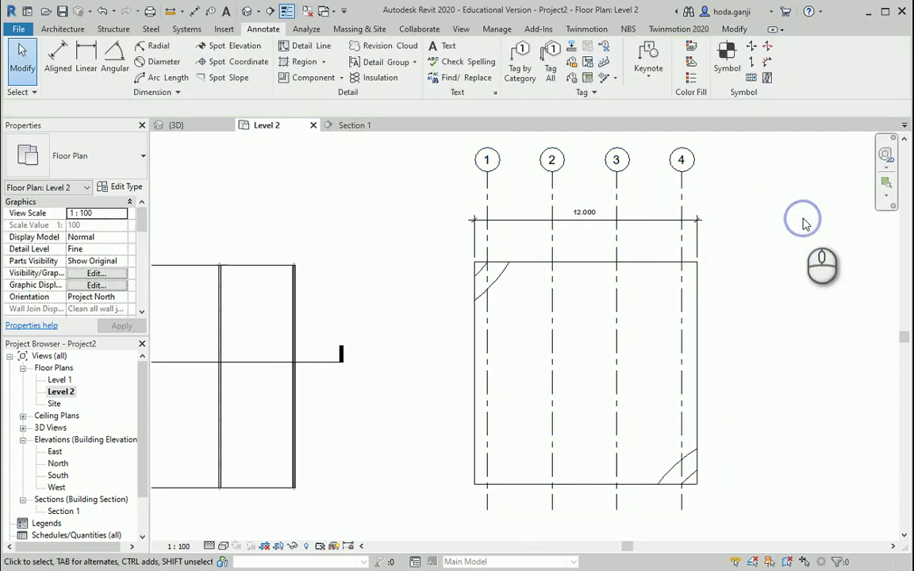
- Close the Section 1 view and tile the 3D view beside the Level 2 plan, with the roof framed in both
{"action": "left_click", "coordinate": [361, 127]}
{"action": "left_click", "coordinate": [399, 125]}
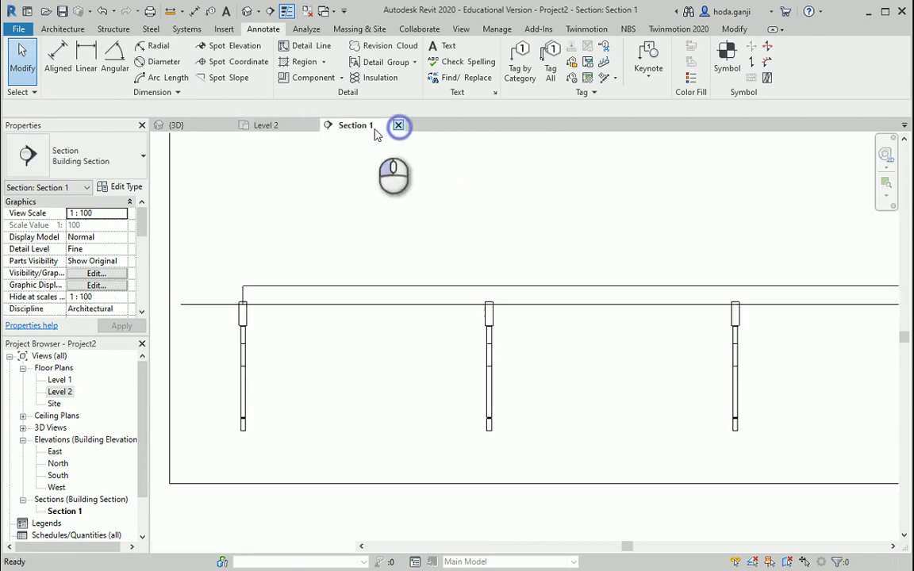
{"action": "left_click", "coordinate": [203, 127]}
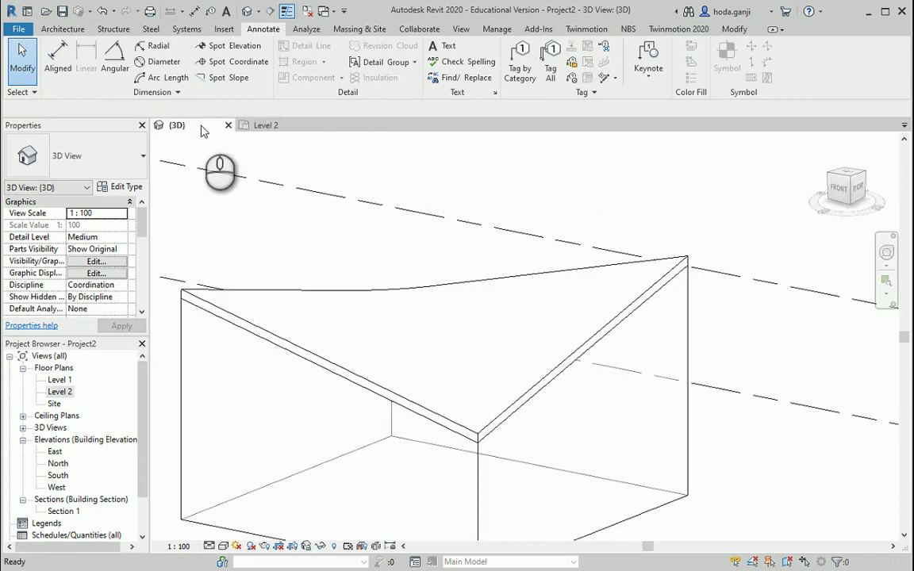
{"action": "key", "text": "t"}
{"action": "scroll", "coordinate": [254, 317], "scroll_direction": "down", "scroll_amount": 3}
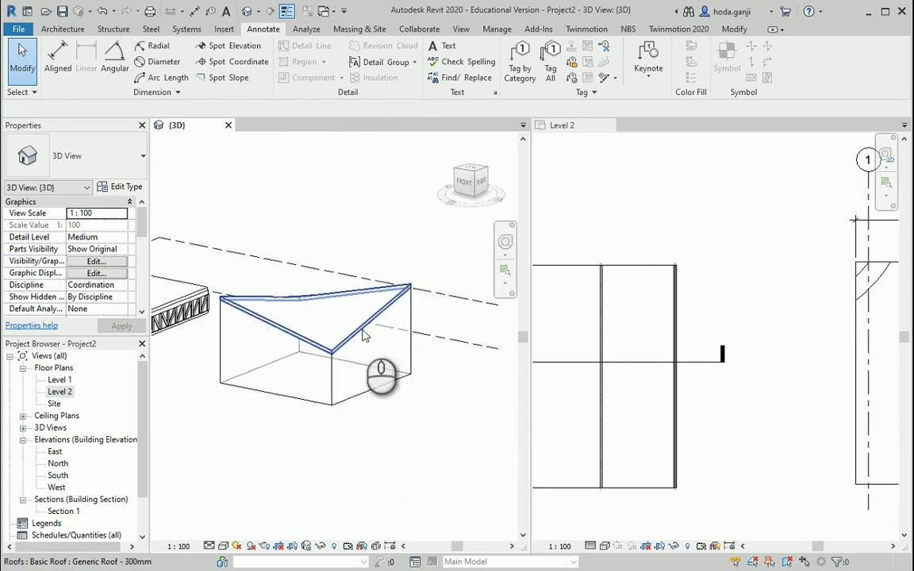
{"action": "scroll", "coordinate": [616, 347], "scroll_direction": "down", "scroll_amount": 3}
{"action": "middle_click", "coordinate": [780, 351]}
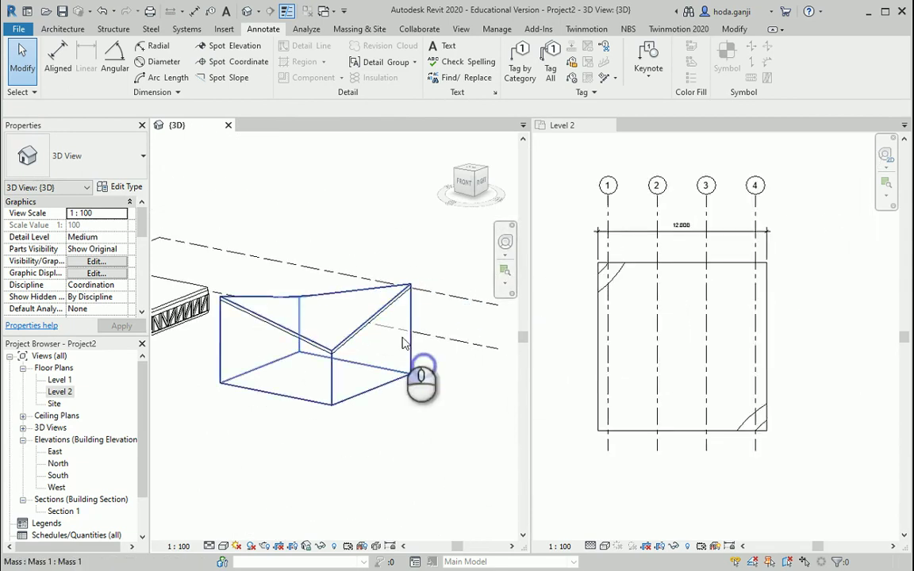
- Switch the 3D view to a shaded visual style and hide the mass element beneath the curved roof in this view
{"action": "middle_click_drag", "start_coordinate": [372, 445], "coordinate": [370, 468]}
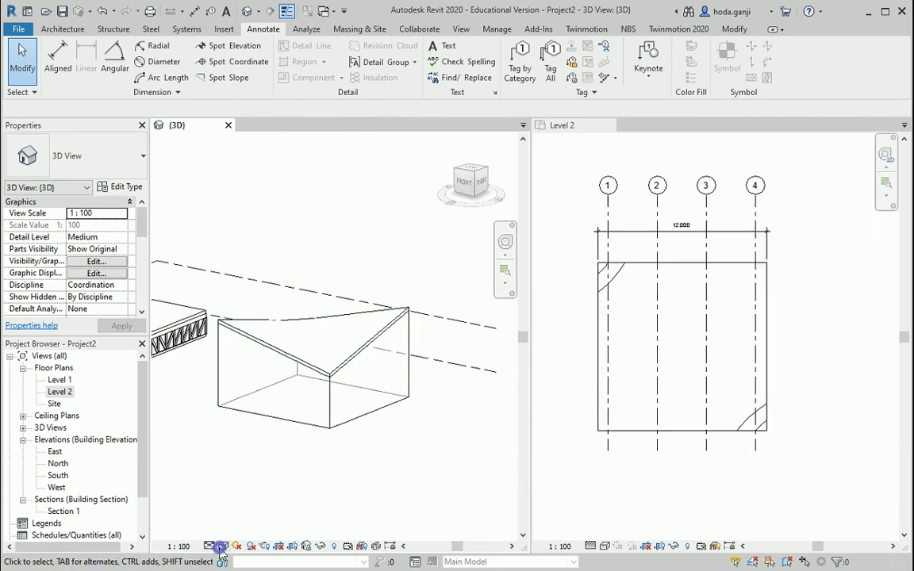
{"action": "left_click", "coordinate": [222, 547]}
{"action": "left_click", "coordinate": [254, 517]}
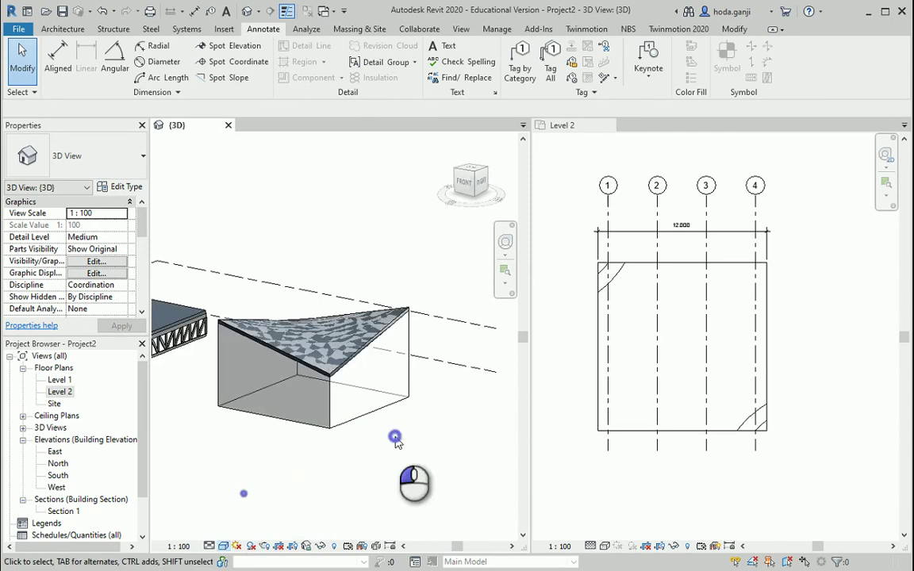
{"action": "left_click", "coordinate": [331, 400]}
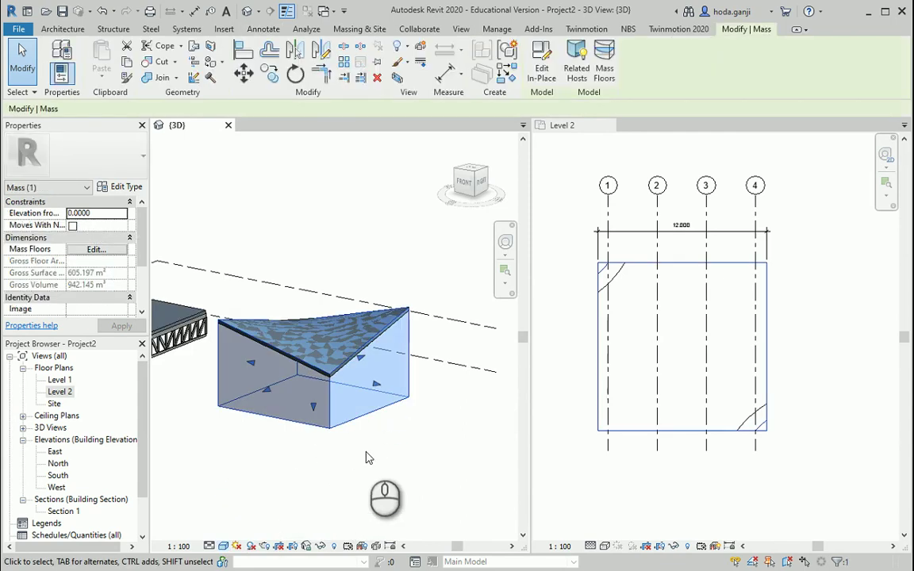
{"action": "right_click", "coordinate": [333, 408]}
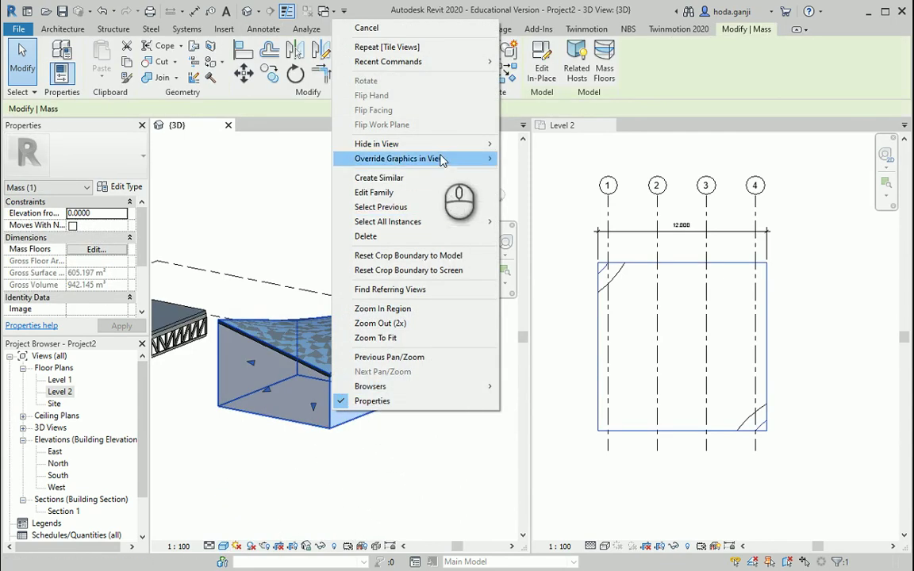
{"action": "mouse_move", "coordinate": [484, 147]}
{"action": "left_click", "coordinate": [532, 144]}
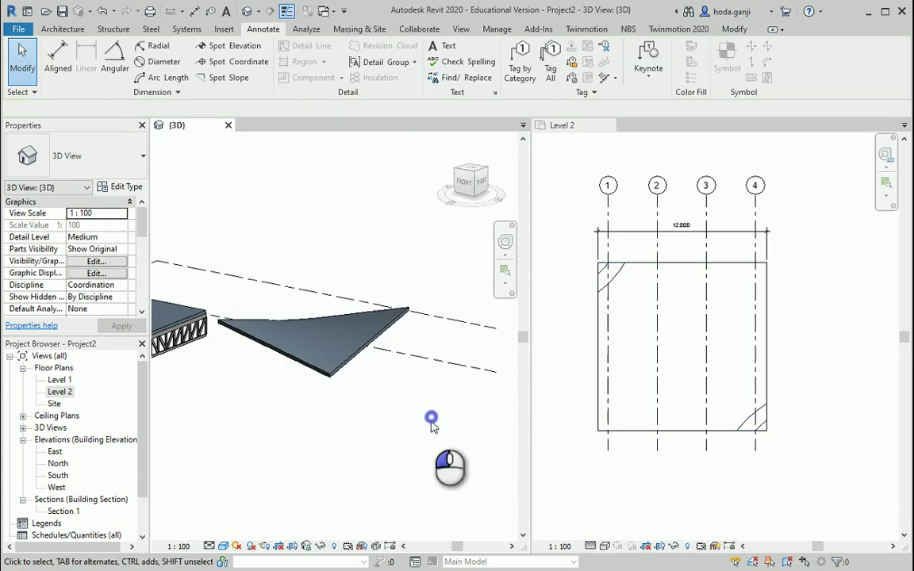
{"action": "middle_click_drag", "start_coordinate": [401, 401], "coordinate": [449, 305], "text": "shift"}
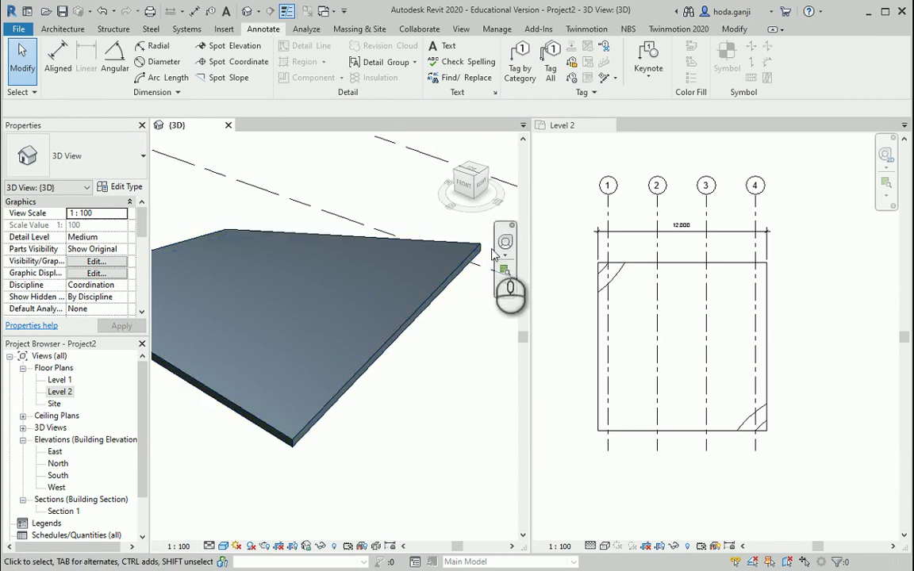
- Return the 3D view to Hidden Line and set the work plane by picking the roof's right-hand edge face
{"action": "left_click", "coordinate": [226, 547]}
{"action": "left_click", "coordinate": [264, 476]}
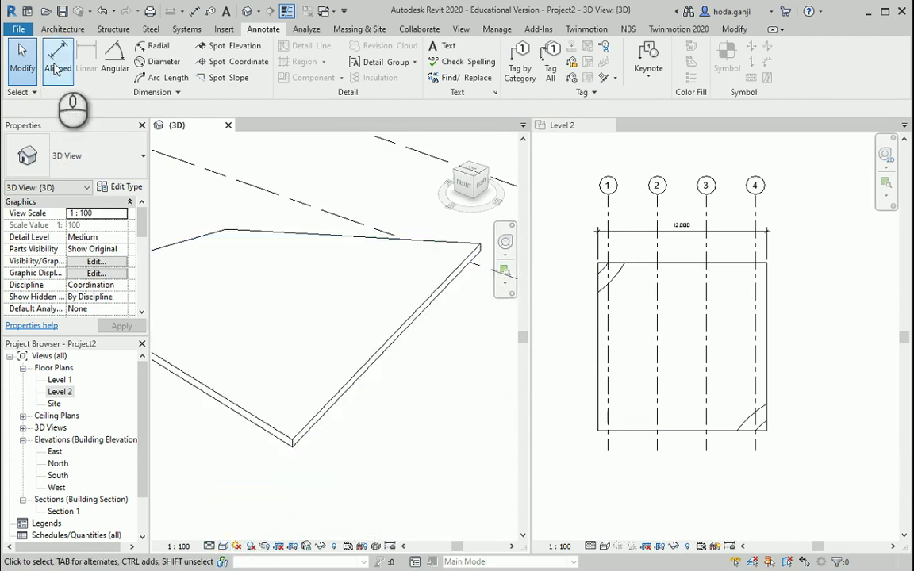
{"action": "left_click", "coordinate": [63, 29]}
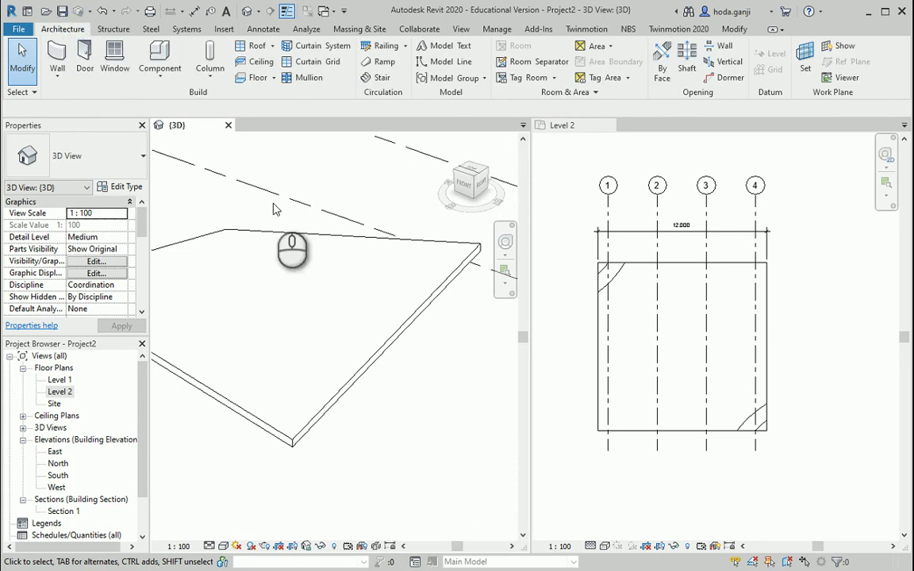
{"action": "left_click", "coordinate": [801, 64]}
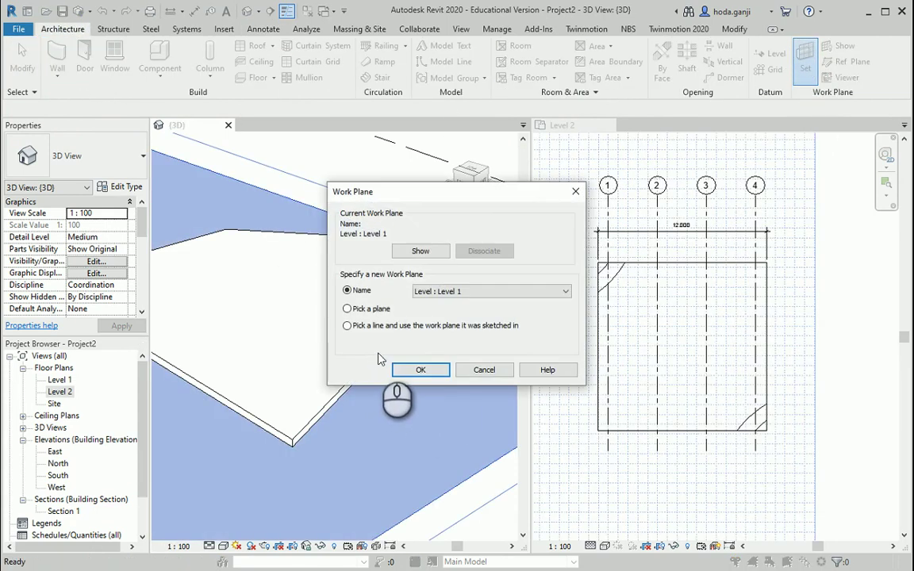
{"action": "left_click", "coordinate": [347, 309]}
{"action": "left_click", "coordinate": [407, 371]}
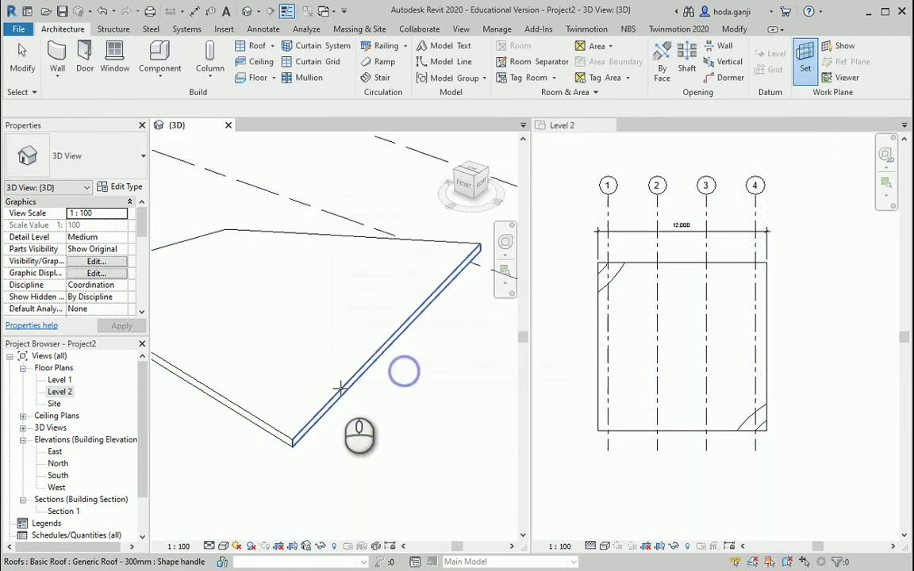
{"action": "left_click", "coordinate": [339, 395]}
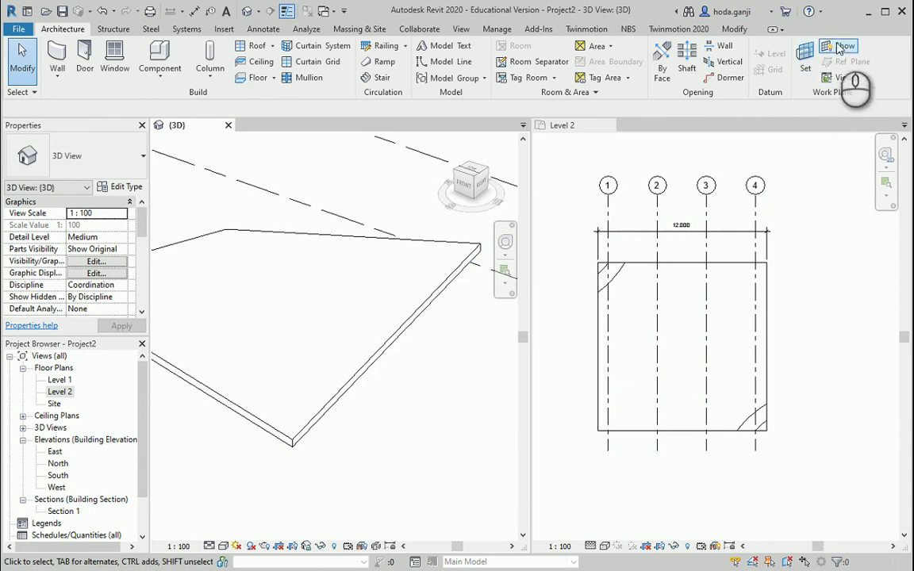
- Show the work plane in the 3D view and stretch its grid on all sides past the roof's edge
{"action": "left_click", "coordinate": [839, 48]}
{"action": "scroll", "coordinate": [369, 402], "scroll_direction": "down", "scroll_amount": 3}
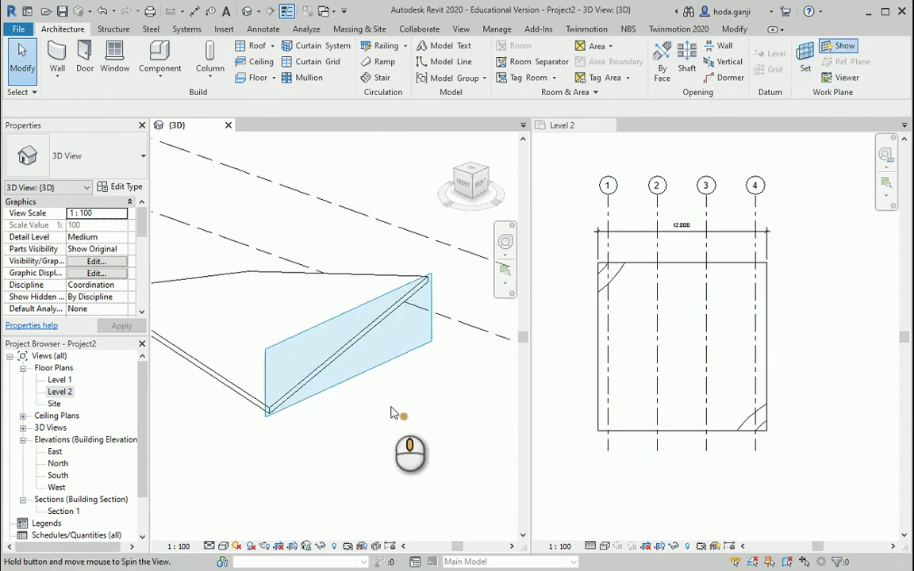
{"action": "left_click", "coordinate": [340, 305]}
{"action": "left_click_drag", "start_coordinate": [340, 296], "coordinate": [343, 223]}
{"action": "left_click", "coordinate": [342, 373]}
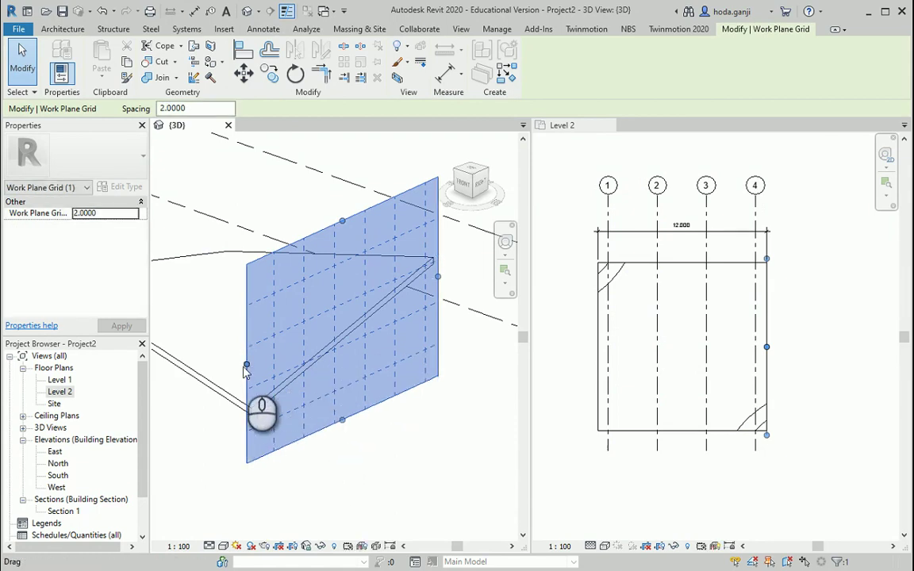
{"action": "left_click_drag", "start_coordinate": [244, 373], "coordinate": [225, 372]}
{"action": "left_click_drag", "start_coordinate": [438, 276], "coordinate": [458, 278]}
{"action": "left_click", "coordinate": [459, 345]}
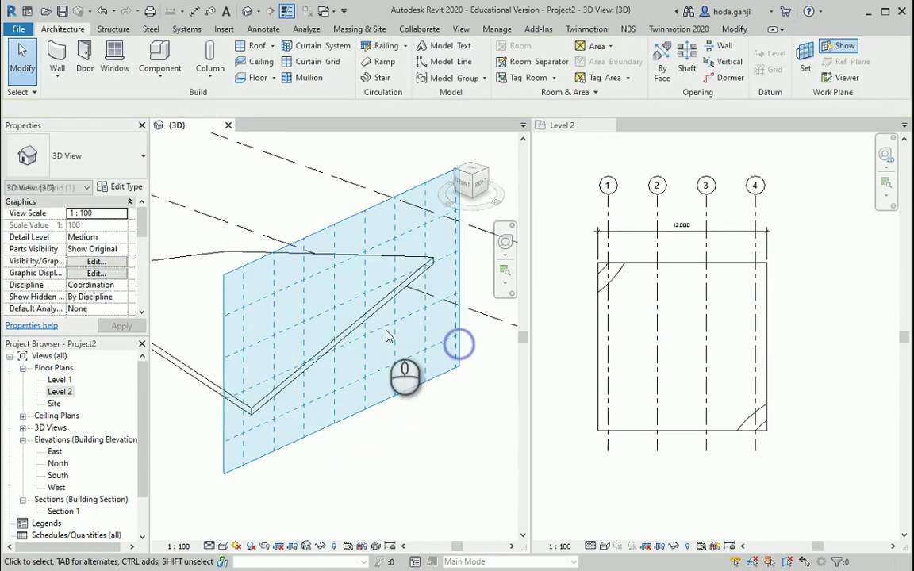
- Place an M_Pratt Flat Truss by picking the upper line of the roof's right-hand edge in the 3D view
{"action": "scroll", "coordinate": [357, 318], "scroll_direction": "up", "scroll_amount": 1}
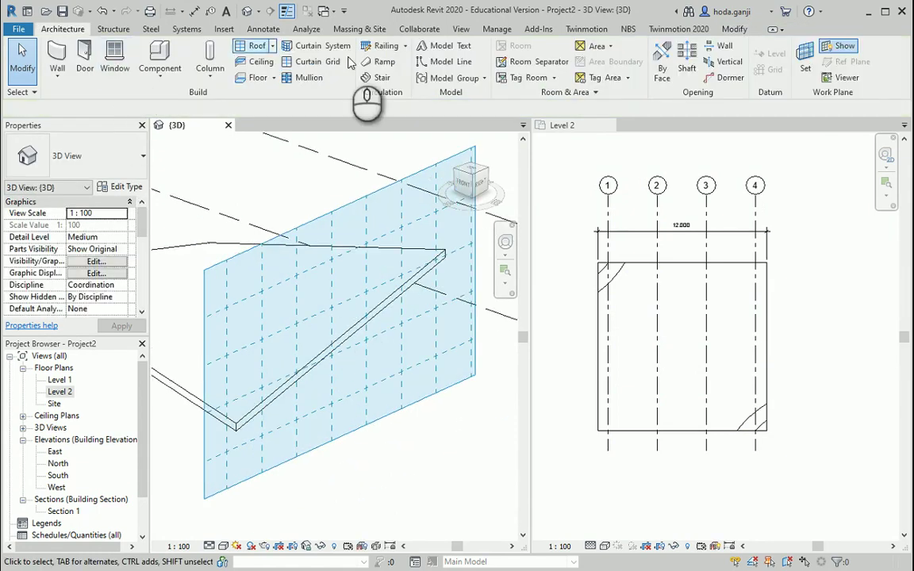
{"action": "left_click", "coordinate": [115, 29]}
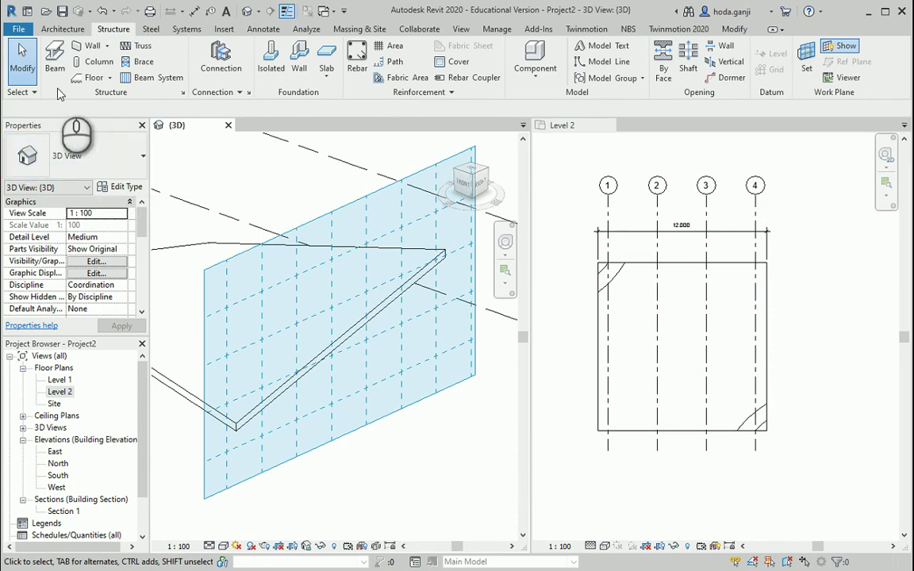
{"action": "left_click", "coordinate": [130, 48]}
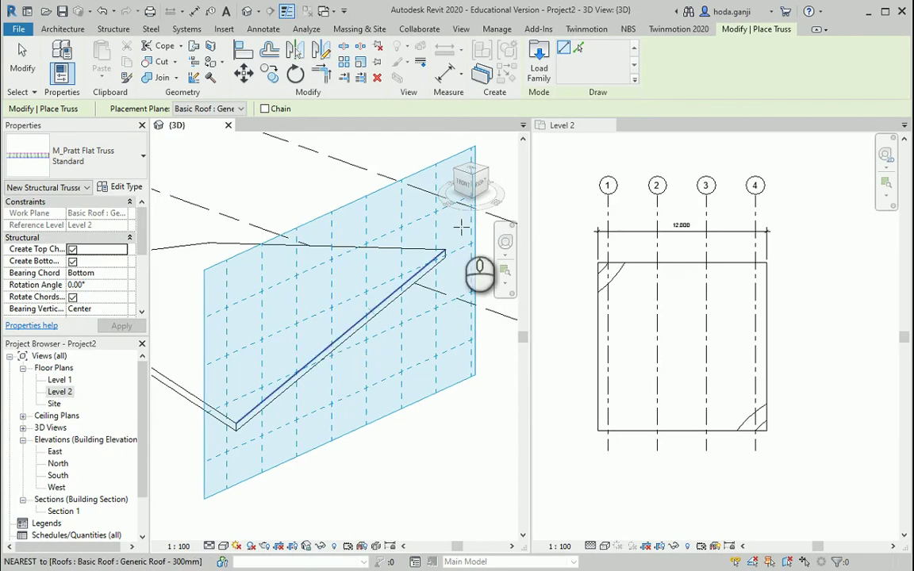
{"action": "left_click", "coordinate": [579, 49]}
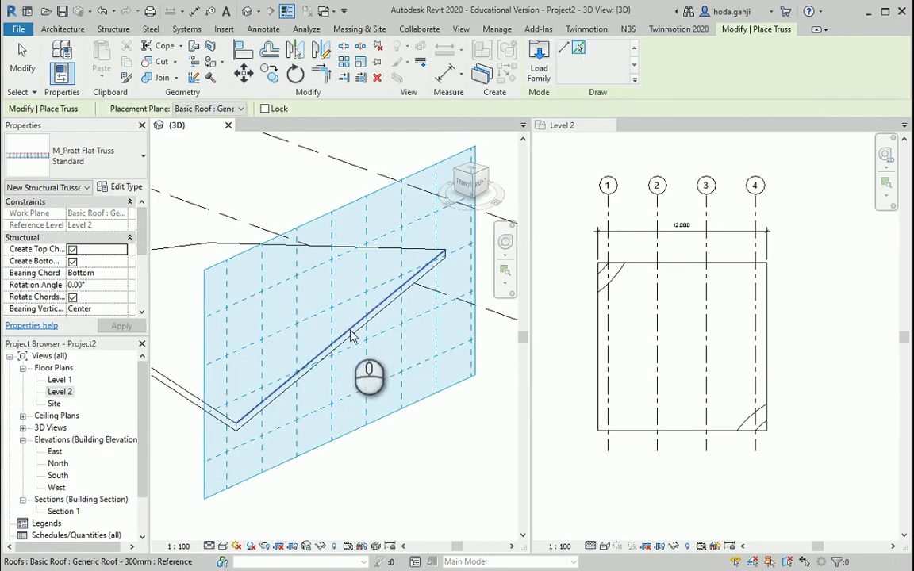
{"action": "left_click", "coordinate": [346, 331]}
{"action": "key", "text": "Escape"}
{"action": "key", "text": "Escape"}
{"action": "scroll", "coordinate": [238, 397], "scroll_direction": "down", "scroll_amount": 2}
- Pull the roof's right-hand edge in to grid 4 in the Level 2 plan
{"action": "left_click", "coordinate": [237, 398]}
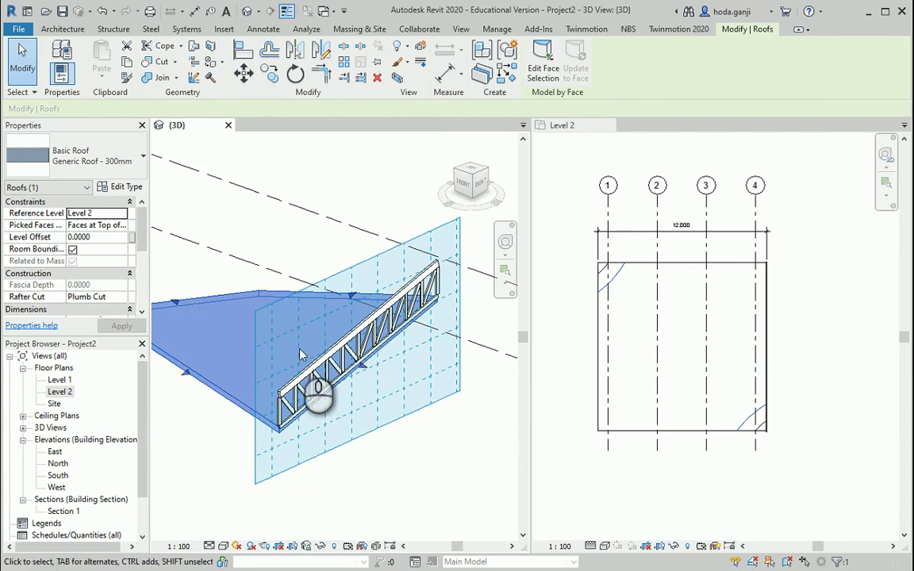
{"action": "left_click", "coordinate": [565, 125]}
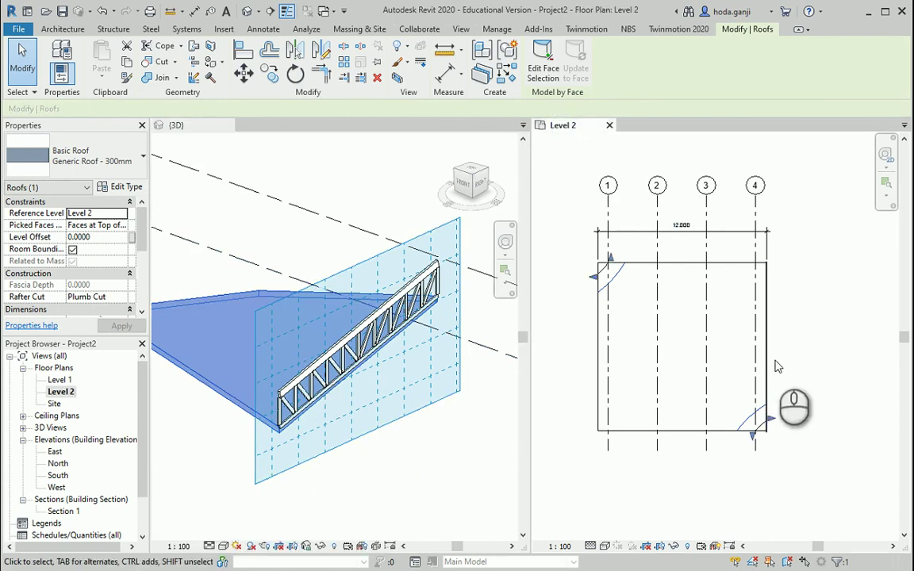
{"action": "scroll", "coordinate": [777, 367], "scroll_direction": "up", "scroll_amount": 1}
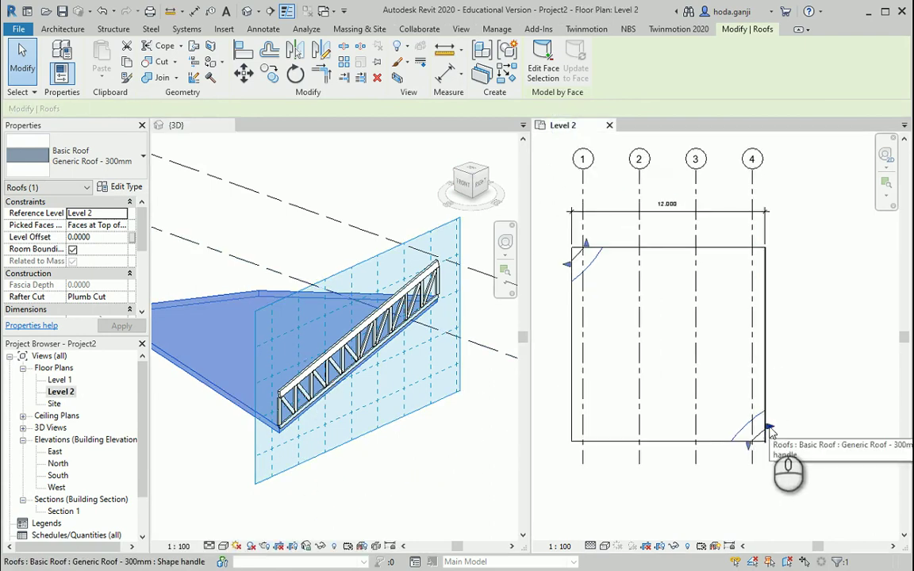
{"action": "left_click_drag", "start_coordinate": [770, 432], "coordinate": [767, 426]}
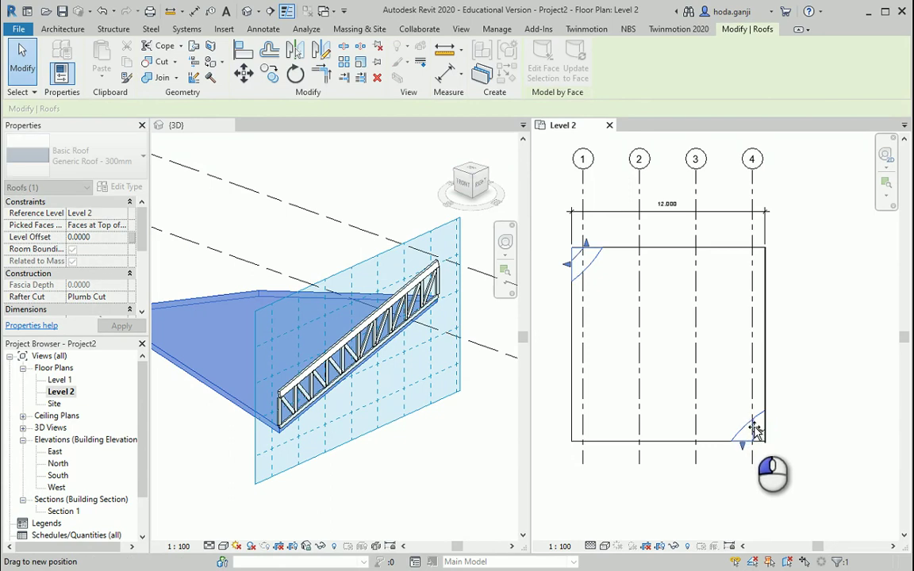
{"action": "left_click_drag", "start_coordinate": [752, 457], "coordinate": [778, 422]}
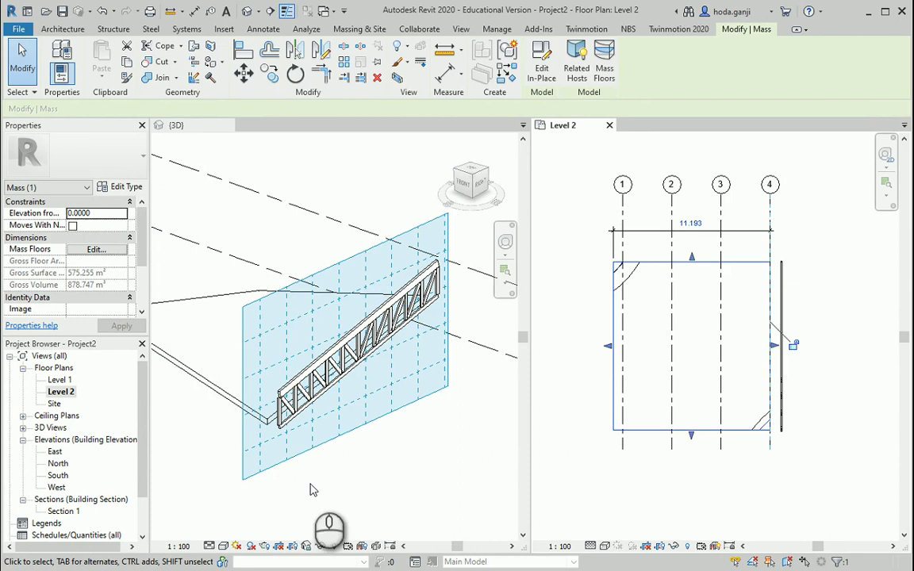
- Delete the truss that stands away from the roof's edge beyond grid 4
{"action": "middle_click_drag", "start_coordinate": [312, 490], "coordinate": [324, 404], "text": "shift"}
{"action": "scroll", "coordinate": [456, 347], "scroll_direction": "up", "scroll_amount": 4}
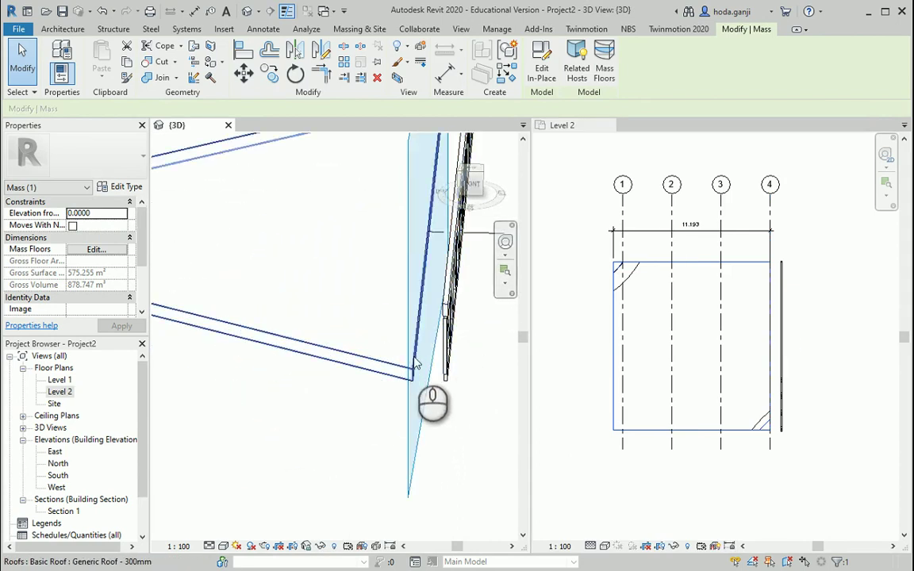
{"action": "middle_click_drag", "start_coordinate": [408, 384], "coordinate": [280, 426], "text": "shift"}
{"action": "scroll", "coordinate": [285, 423], "scroll_direction": "down", "scroll_amount": 2}
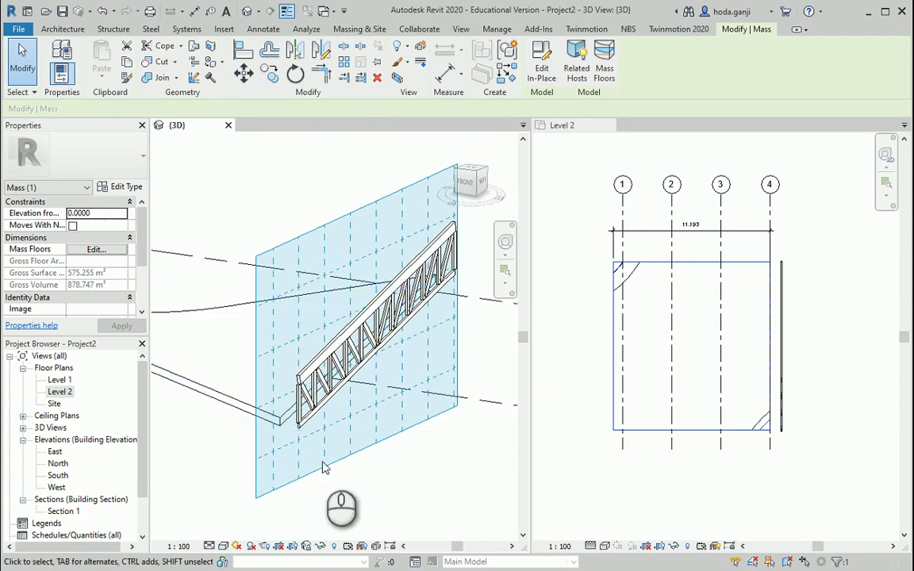
{"action": "left_click", "coordinate": [328, 384]}
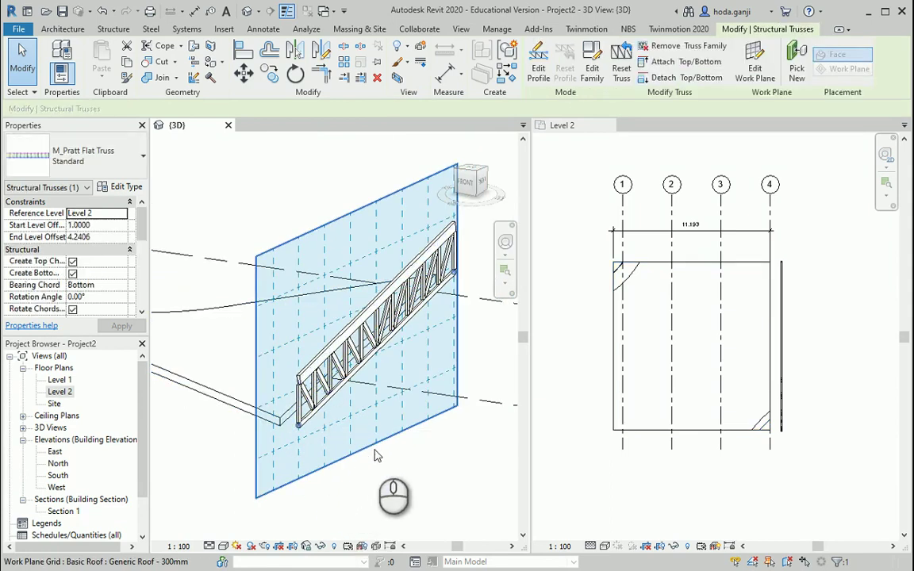
{"action": "key", "text": "Delete"}
- Place an M_Pratt Flat Truss at grid 4 by picking the roof's upper edge line
{"action": "scroll", "coordinate": [302, 391], "scroll_direction": "up", "scroll_amount": 1}
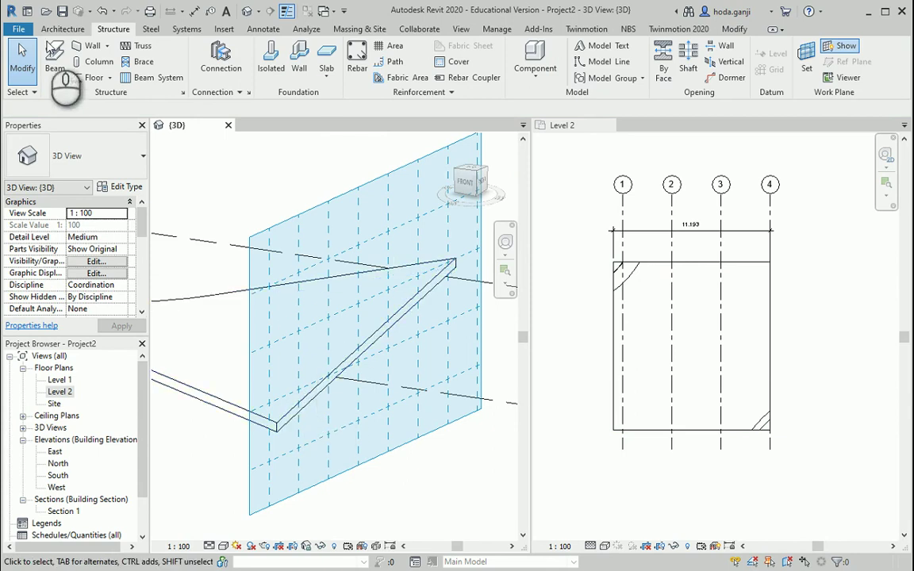
{"action": "left_click", "coordinate": [143, 46]}
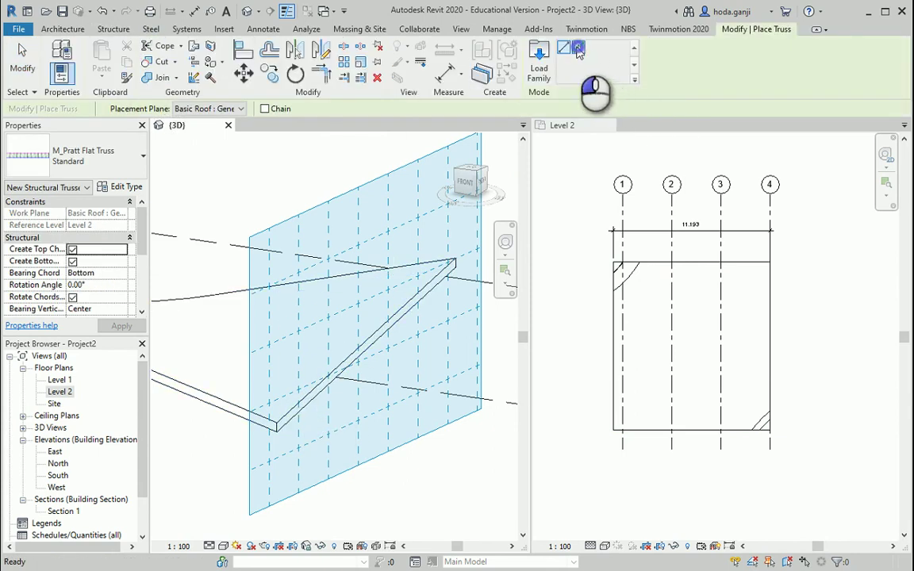
{"action": "left_click", "coordinate": [577, 49]}
{"action": "left_click", "coordinate": [375, 326]}
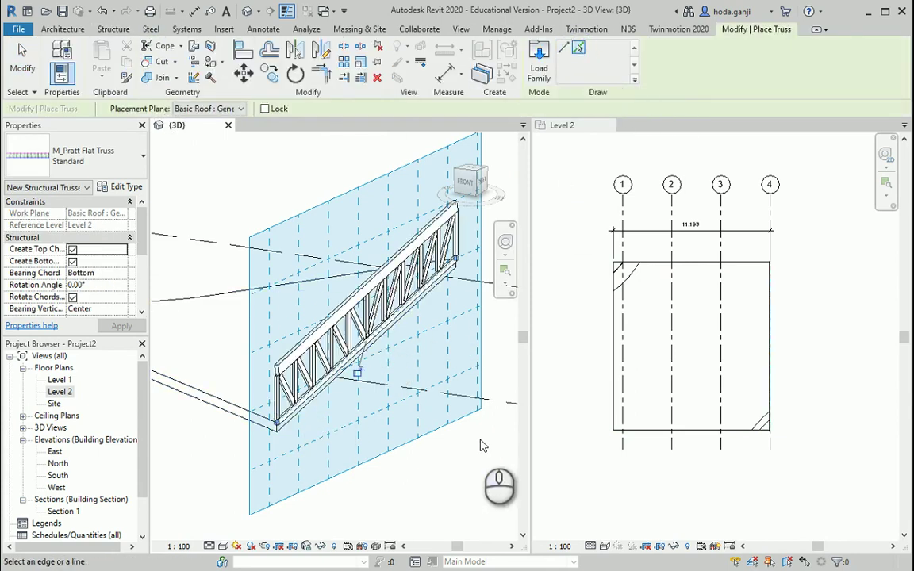
{"action": "key", "text": "Escape"}
- Pull the roof's right-hand edge in from grid 4 to grid 3 in plan
{"action": "left_click", "coordinate": [200, 392]}
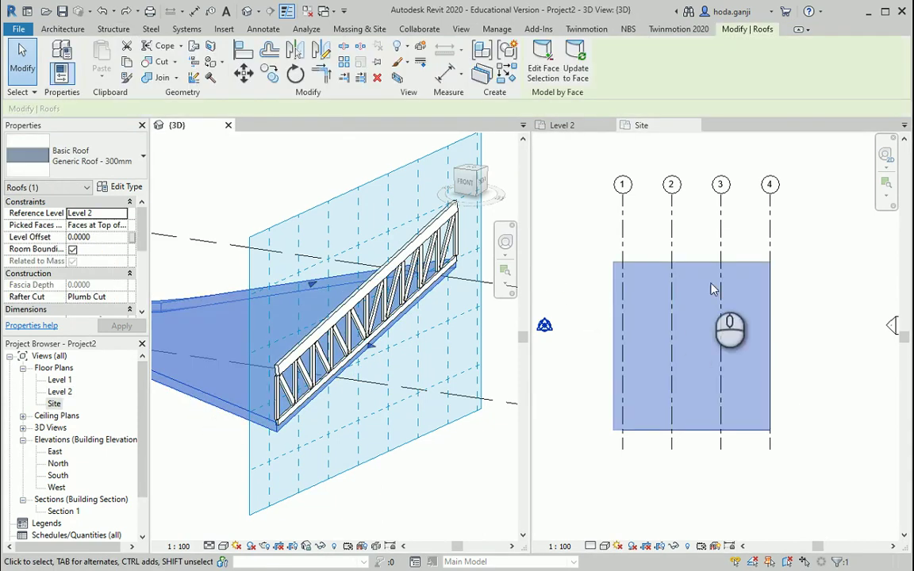
{"action": "left_click", "coordinate": [732, 263]}
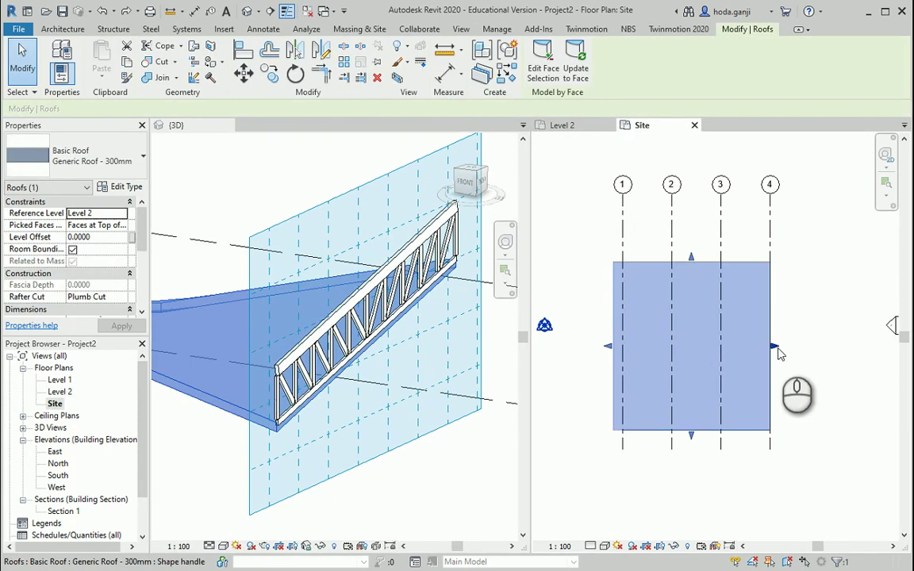
{"action": "left_click_drag", "start_coordinate": [770, 344], "coordinate": [724, 252]}
{"action": "left_click", "coordinate": [792, 327]}
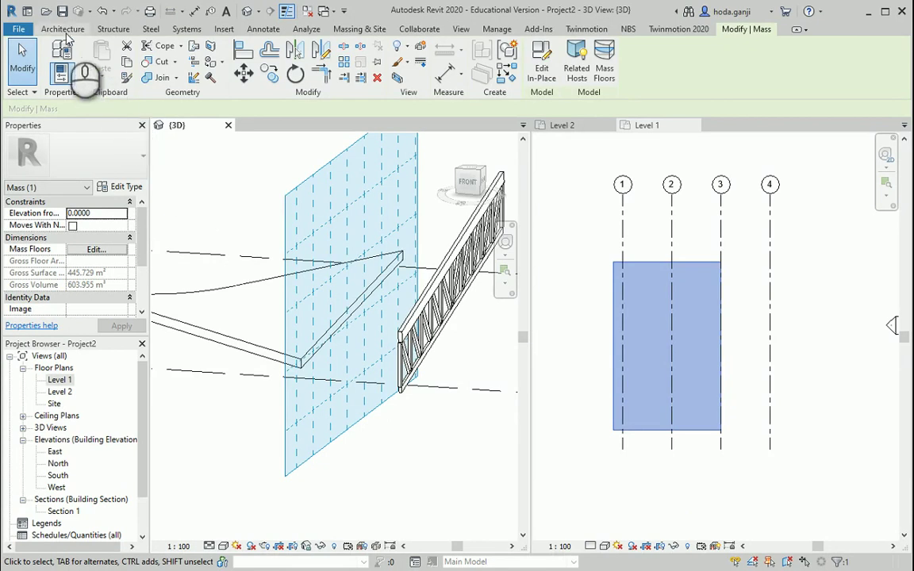
- Place an M_Pratt Flat Truss along the picked upper roof edge at grid 3
{"action": "left_click", "coordinate": [113, 28]}
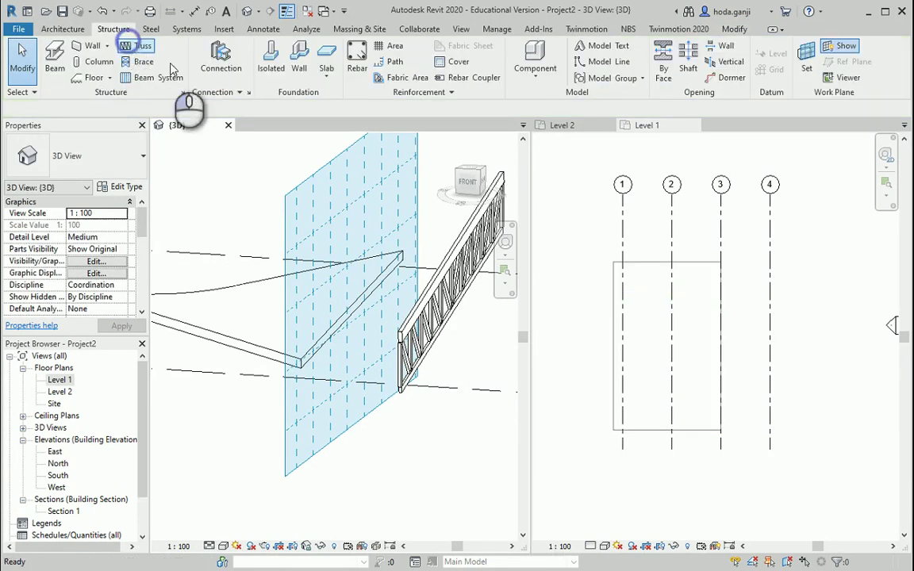
{"action": "left_click", "coordinate": [579, 50]}
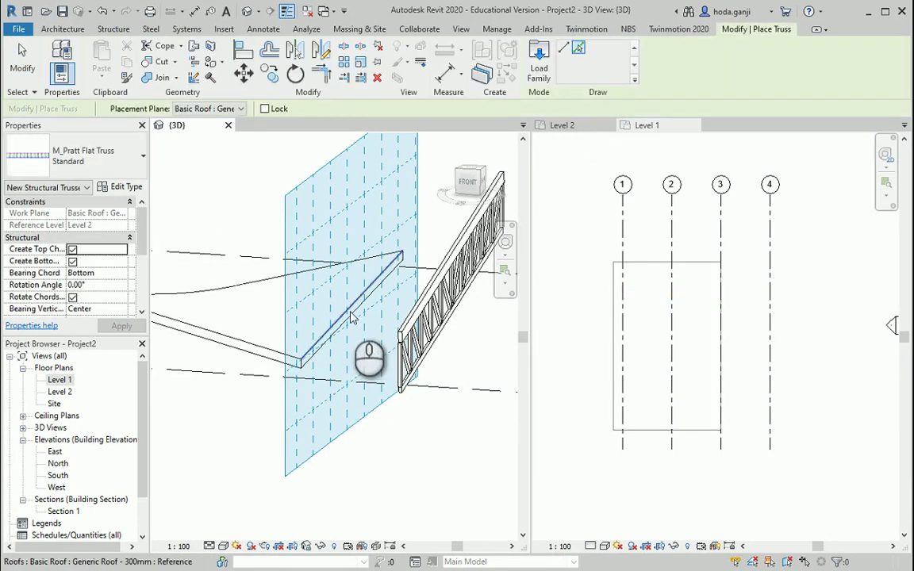
{"action": "left_click", "coordinate": [350, 311]}
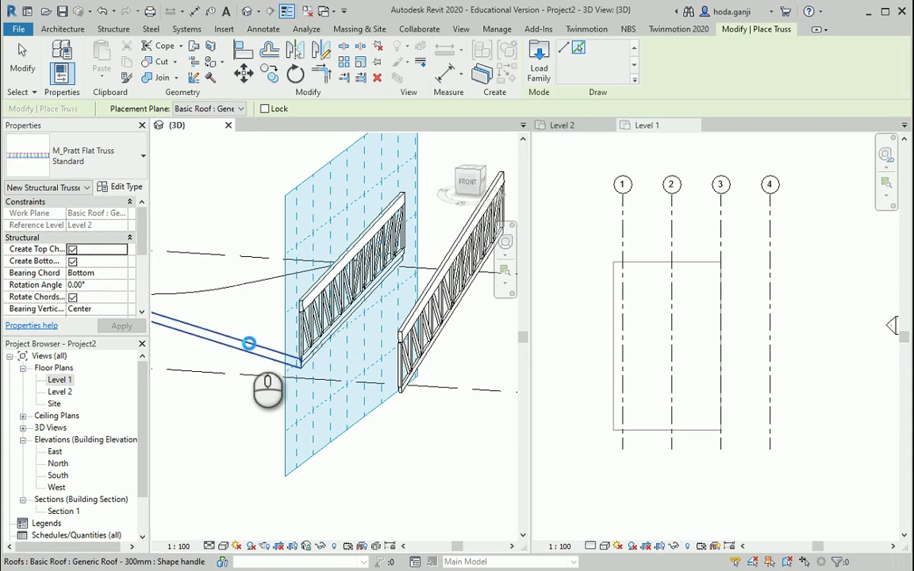
{"action": "key", "text": "Escape"}
{"action": "key", "text": "Escape"}
- Pull the roof's right-hand edge in to grid 2 in the Level 3 plan, aligning it exactly with the grid line
{"action": "left_click", "coordinate": [260, 347]}
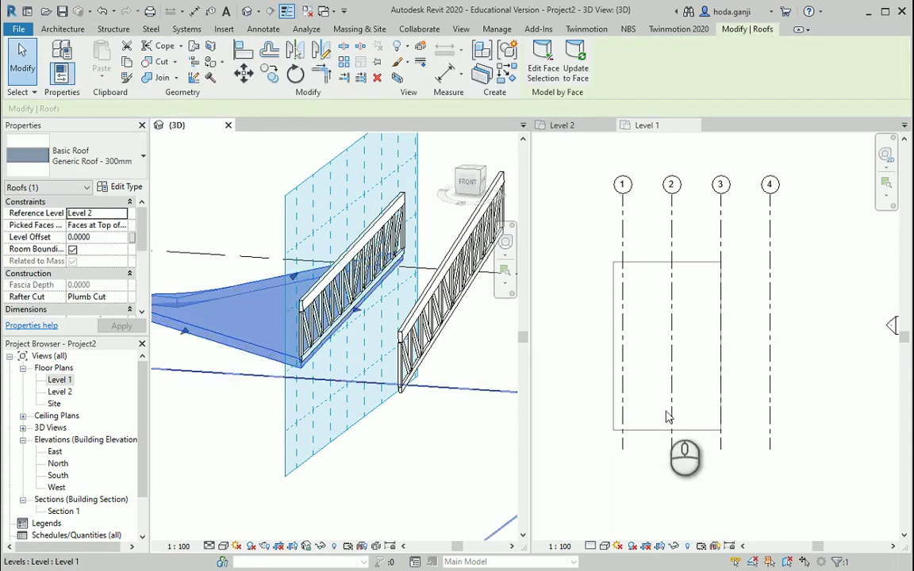
{"action": "middle_click_drag", "start_coordinate": [445, 381], "coordinate": [465, 357], "text": "shift"}
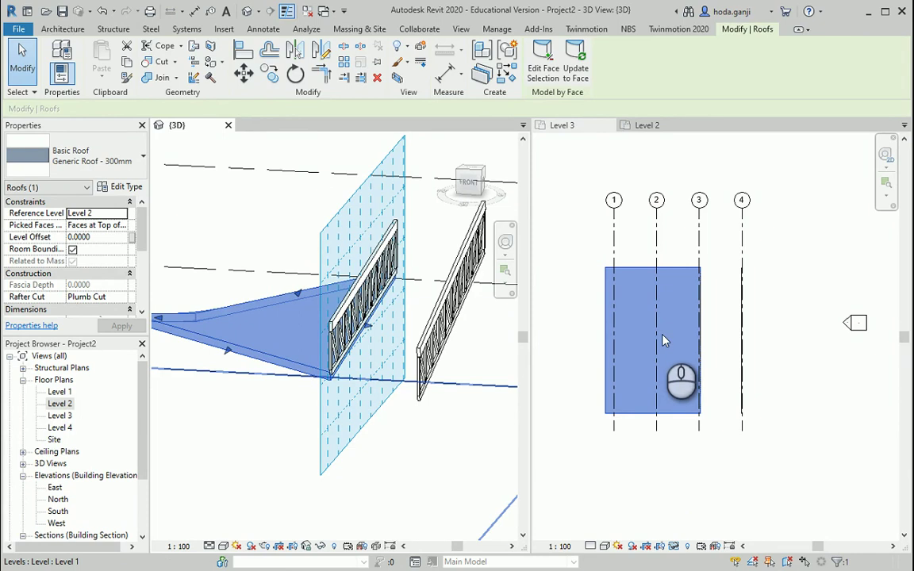
{"action": "left_click", "coordinate": [631, 180]}
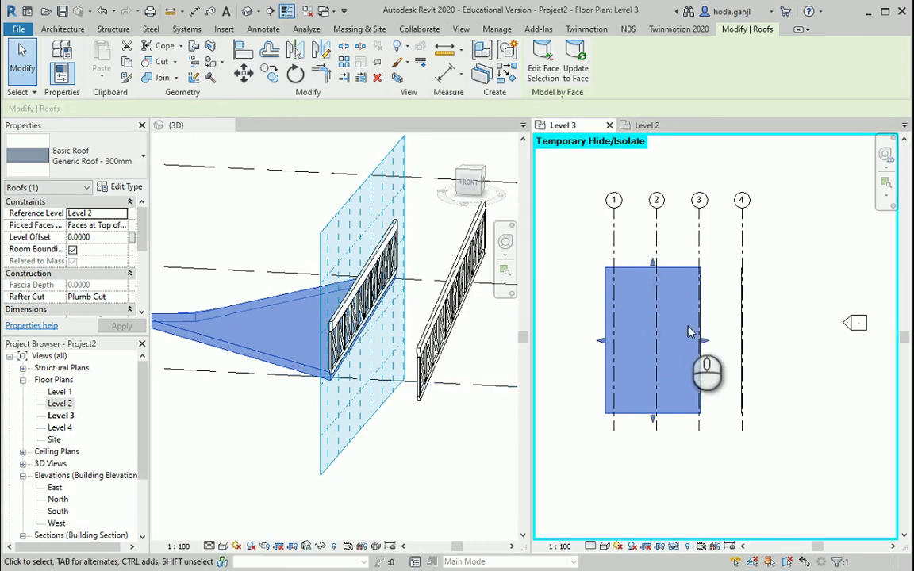
{"action": "left_click_drag", "start_coordinate": [710, 347], "coordinate": [657, 347]}
{"action": "left_click", "coordinate": [665, 370]}
{"action": "left_click", "coordinate": [659, 322]}
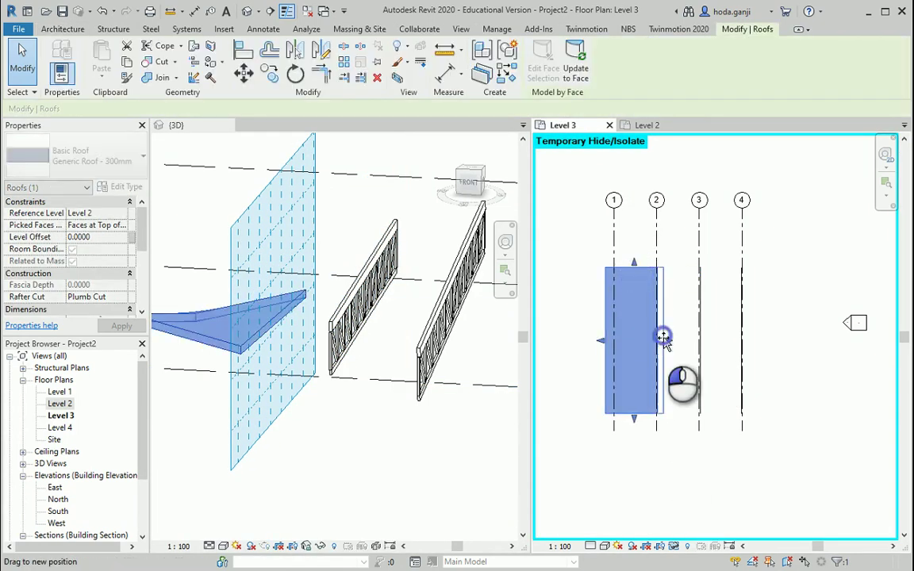
{"action": "left_click_drag", "start_coordinate": [654, 342], "coordinate": [660, 343]}
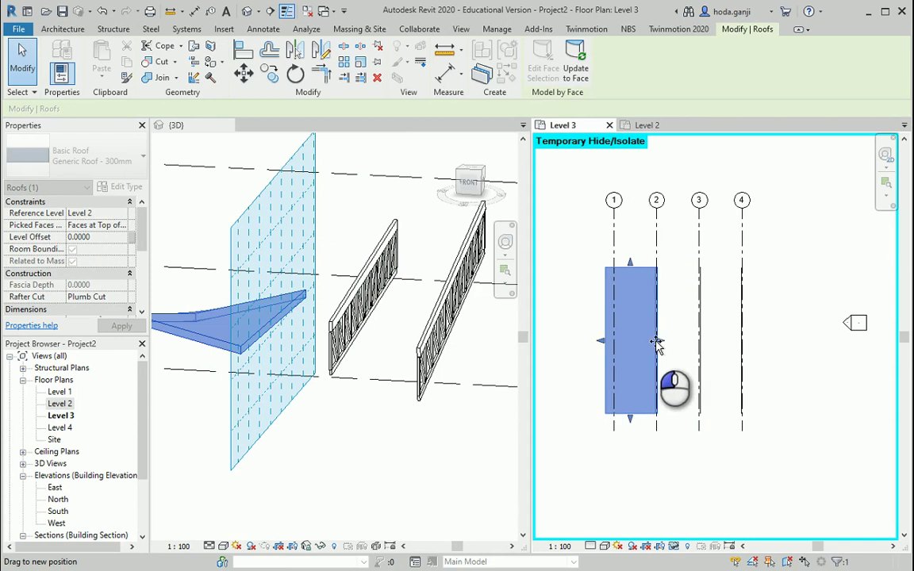
{"action": "left_click_drag", "start_coordinate": [657, 343], "coordinate": [657, 343]}
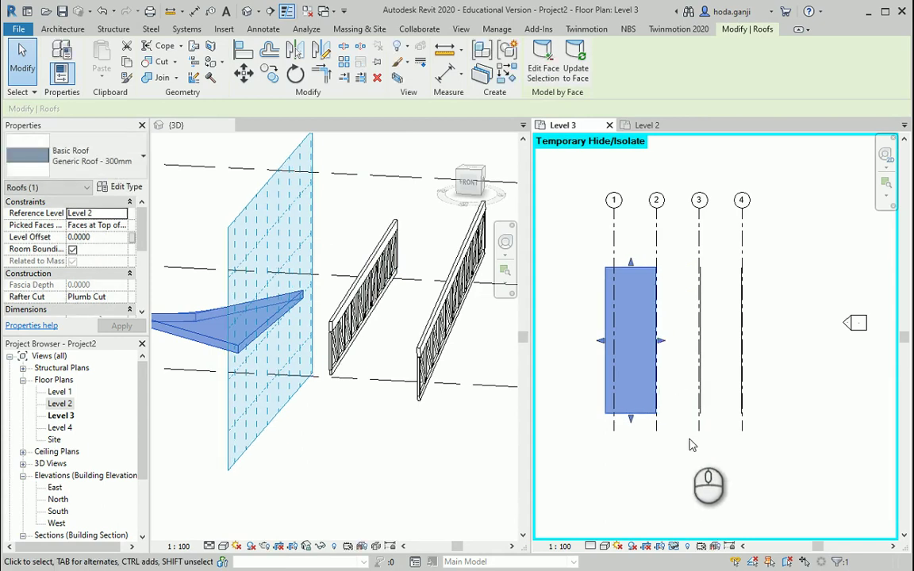
- Place an M_Pratt Flat Truss at grid 2 by picking the upper line of the roof's edge in the 3D view
{"action": "left_click", "coordinate": [177, 125]}
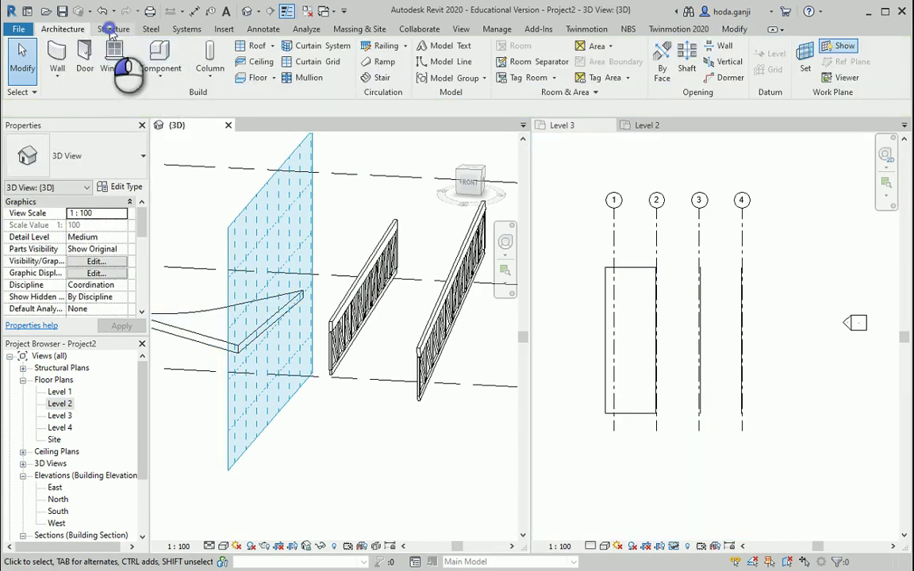
{"action": "left_click", "coordinate": [113, 28]}
{"action": "left_click", "coordinate": [139, 46]}
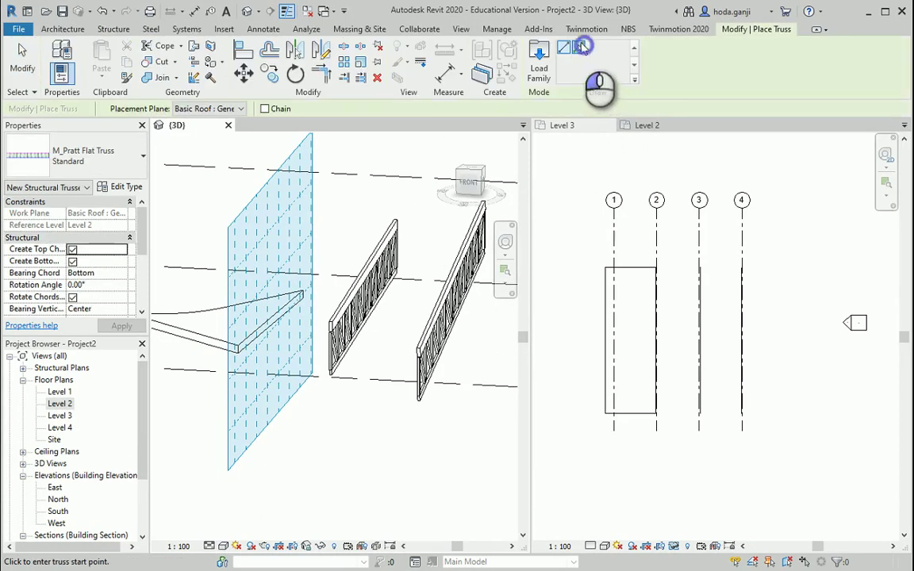
{"action": "left_click", "coordinate": [263, 324]}
{"action": "key", "text": "Escape"}
- Pull the roof's right-hand edge in from grid 2 to grid 1 in the Level 3 plan
{"action": "left_click", "coordinate": [625, 283]}
{"action": "left_click", "coordinate": [633, 284]}
{"action": "left_click_drag", "start_coordinate": [601, 341], "coordinate": [614, 346]}
{"action": "left_click", "coordinate": [644, 458]}
- Place an M_Pratt Flat Truss along the picked upper roof edge at grid 1
{"action": "scroll", "coordinate": [361, 445], "scroll_direction": "down", "scroll_amount": 2}
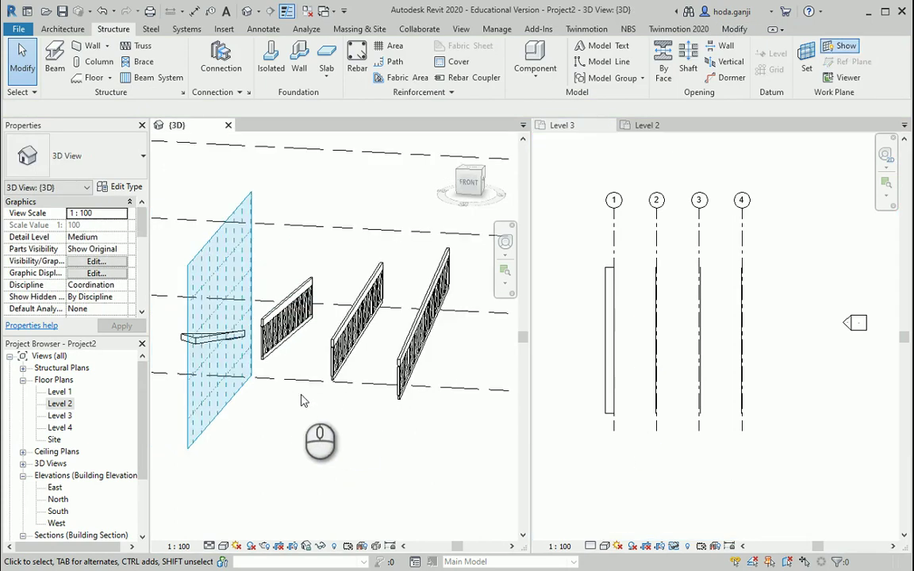
{"action": "middle_click_drag", "start_coordinate": [314, 405], "coordinate": [304, 395], "text": "shift"}
{"action": "left_click", "coordinate": [151, 30]}
{"action": "left_click", "coordinate": [114, 30]}
{"action": "left_click", "coordinate": [141, 45]}
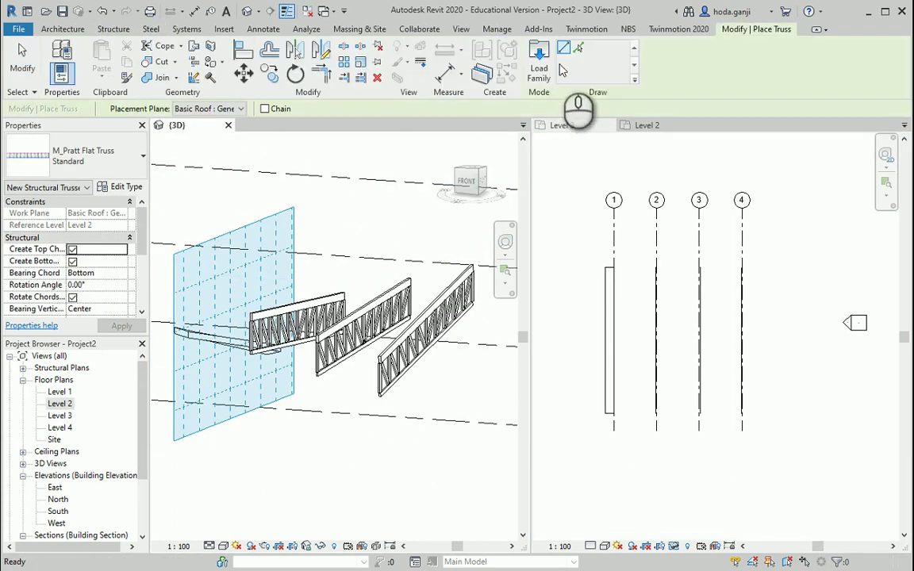
{"action": "left_click", "coordinate": [578, 49]}
{"action": "scroll", "coordinate": [214, 349], "scroll_direction": "up", "scroll_amount": 2}
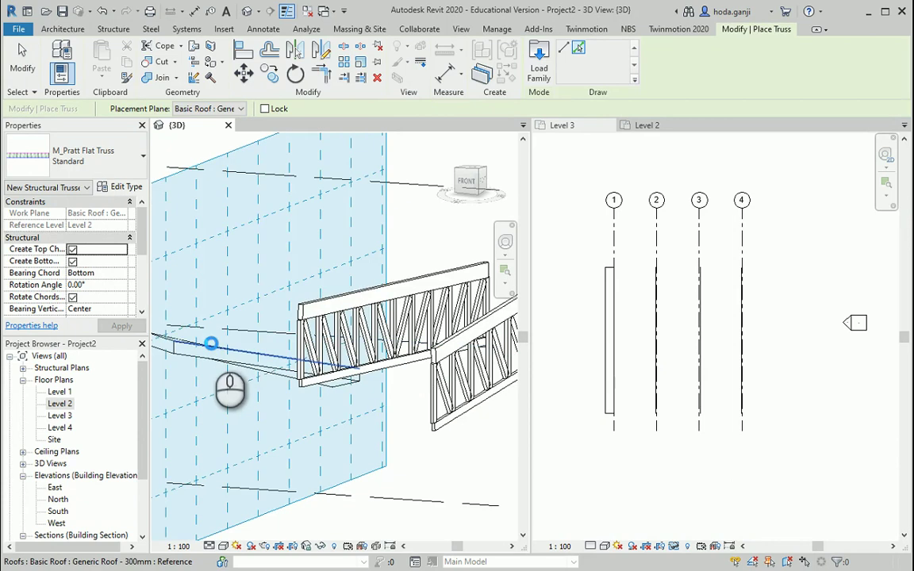
{"action": "scroll", "coordinate": [214, 340], "scroll_direction": "down", "scroll_amount": 4}
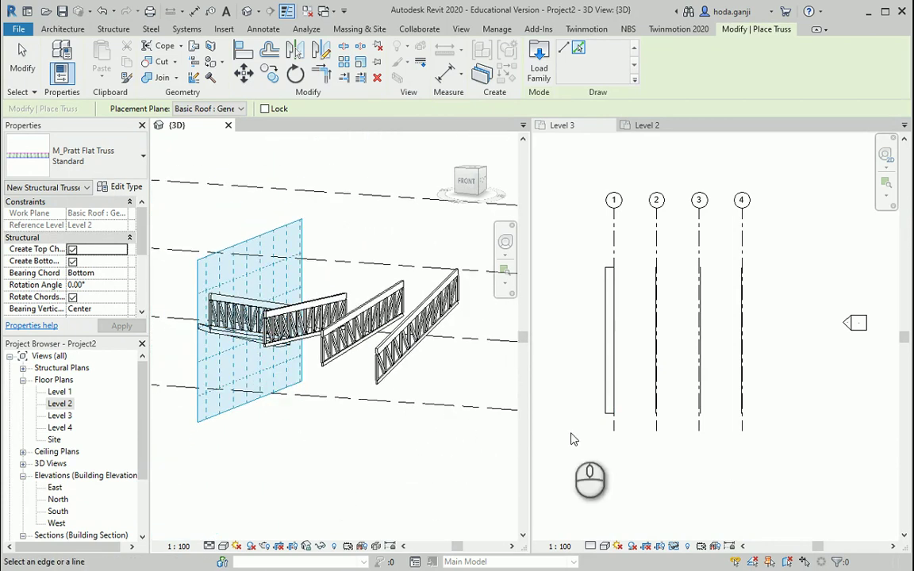
{"action": "key", "text": "Escape"}
- Stretch the roof's right-hand edge back out past grid 4 in the Level 3 plan to cover all four trusses
{"action": "left_click", "coordinate": [609, 409]}
{"action": "left_click", "coordinate": [611, 403]}
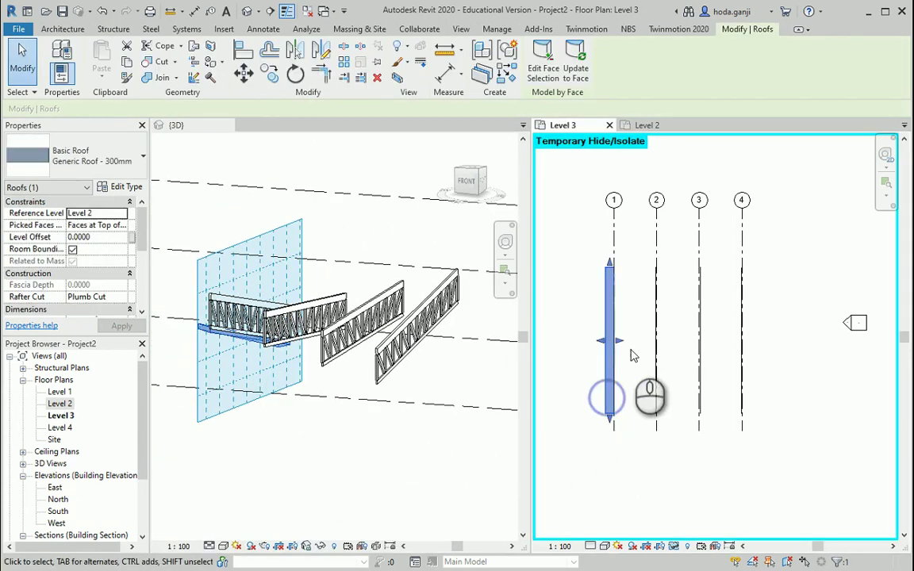
{"action": "left_click_drag", "start_coordinate": [617, 337], "coordinate": [752, 357]}
{"action": "left_click", "coordinate": [326, 422]}
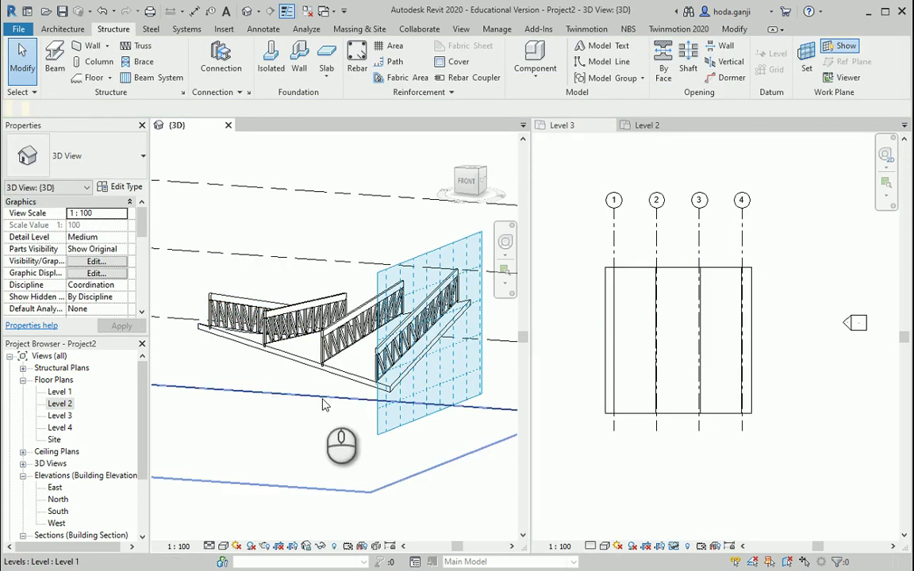
- Unhide the mass beneath the curved roof in the 3D view and pull the roof's overhanging edge back to the mass face at grid 4
{"action": "left_click", "coordinate": [334, 547]}
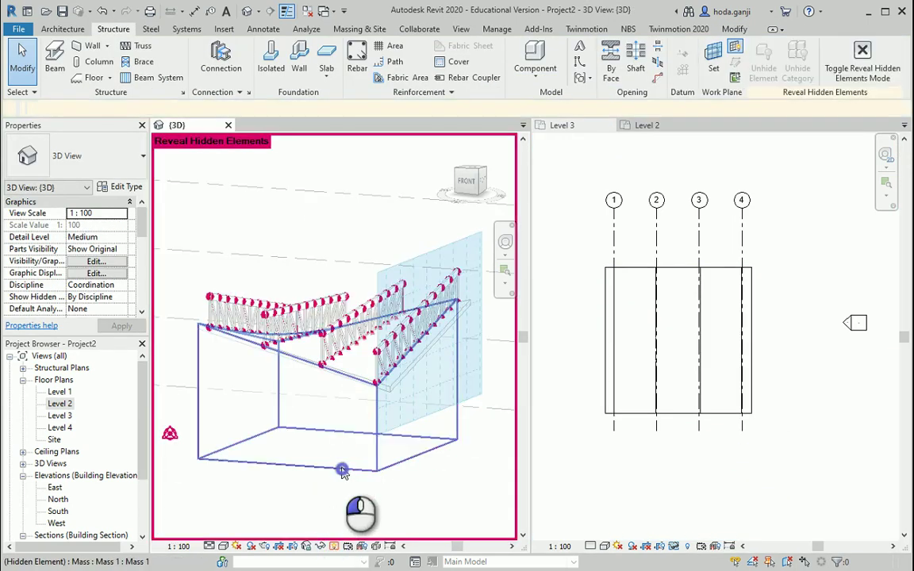
{"action": "right_click", "coordinate": [343, 464]}
{"action": "mouse_move", "coordinate": [441, 200]}
{"action": "left_click", "coordinate": [619, 215]}
{"action": "left_click", "coordinate": [415, 485]}
{"action": "left_click", "coordinate": [333, 546]}
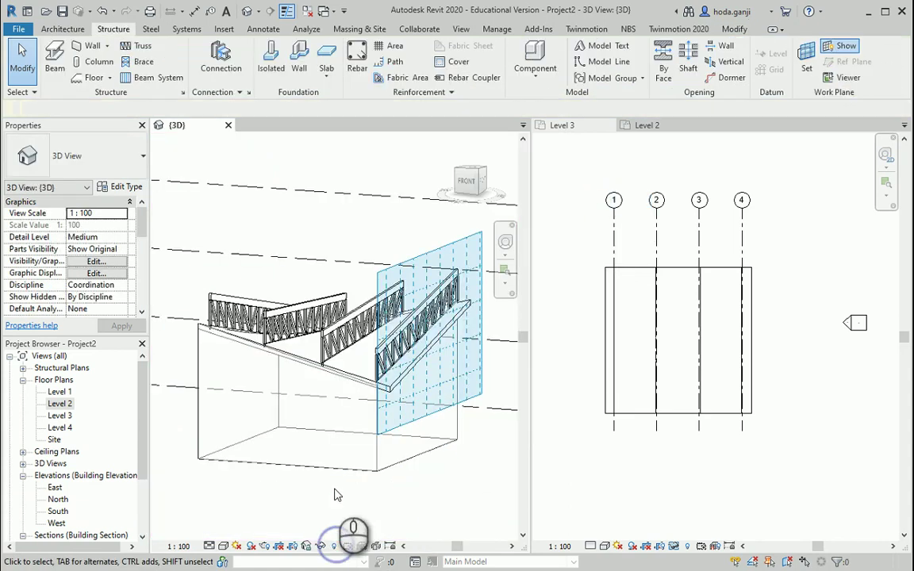
{"action": "left_click", "coordinate": [334, 373]}
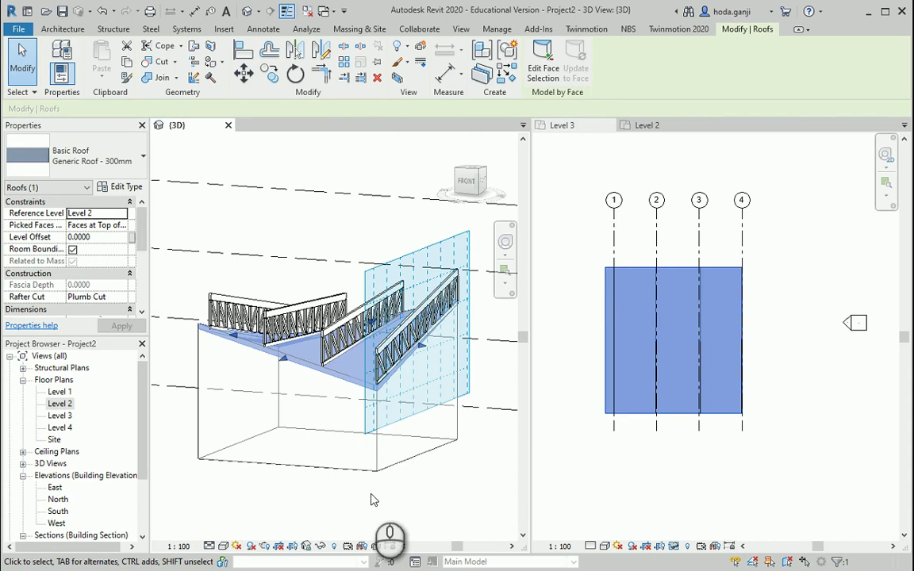
{"action": "left_click", "coordinate": [373, 500]}
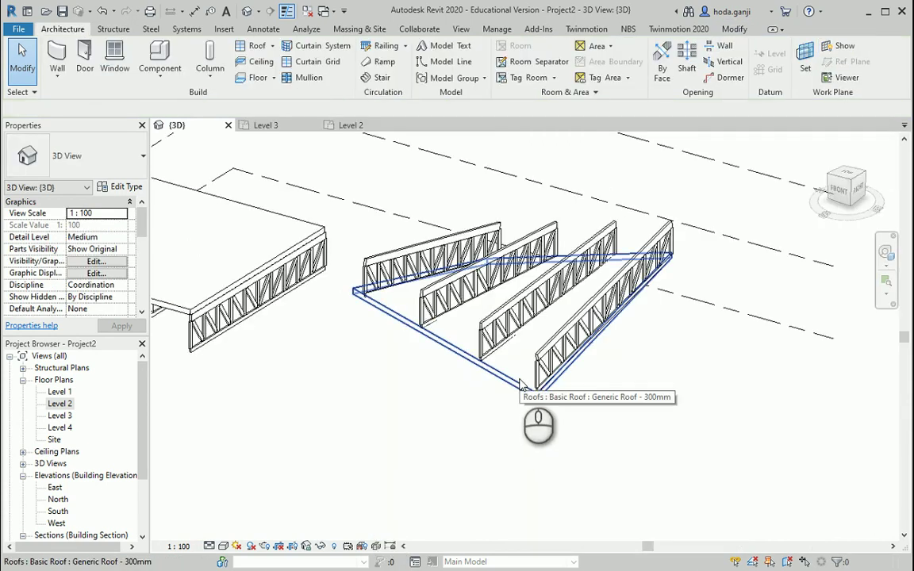
- Check the curved roof's type thickness and the slab truss's level offsets, and add 1.95 and 0.3 in Calculator
{"action": "left_click", "coordinate": [504, 379]}
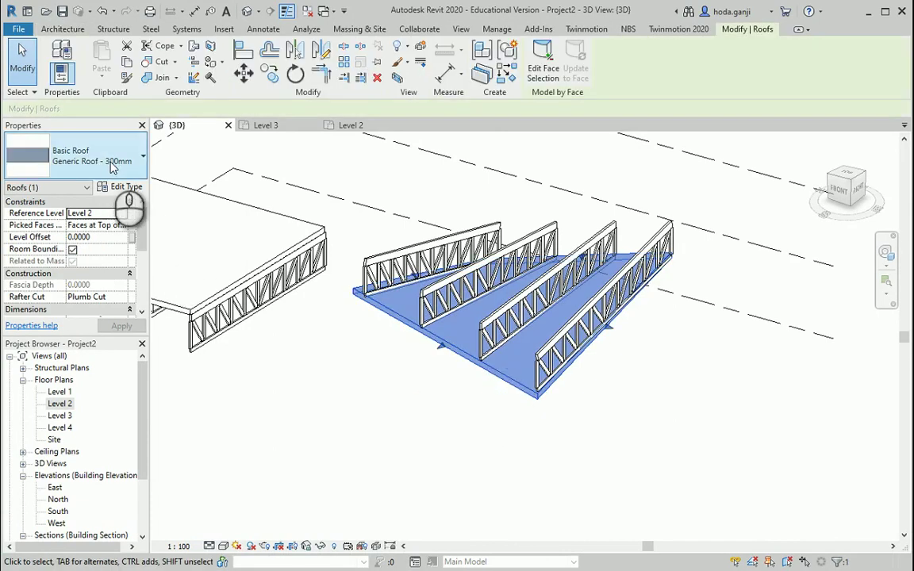
{"action": "left_click", "coordinate": [263, 371]}
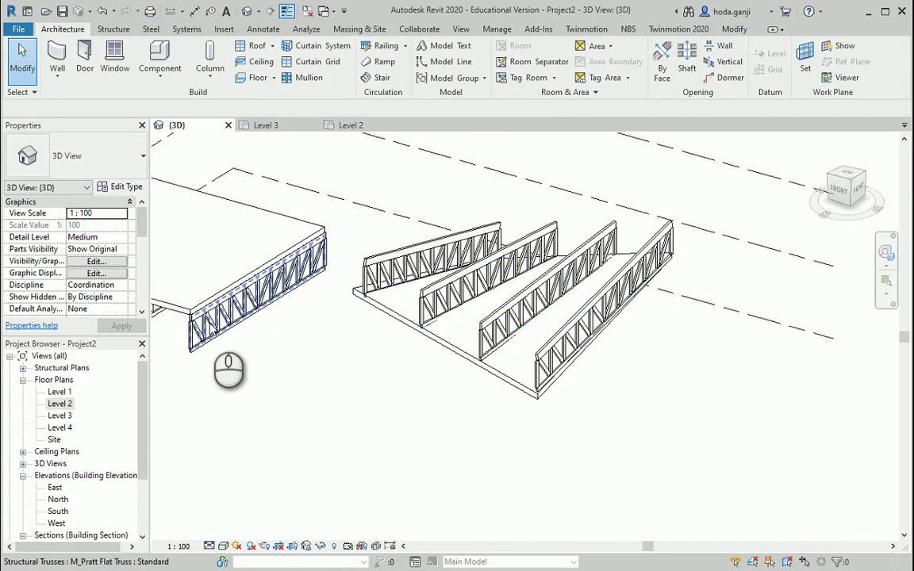
{"action": "left_click", "coordinate": [209, 338]}
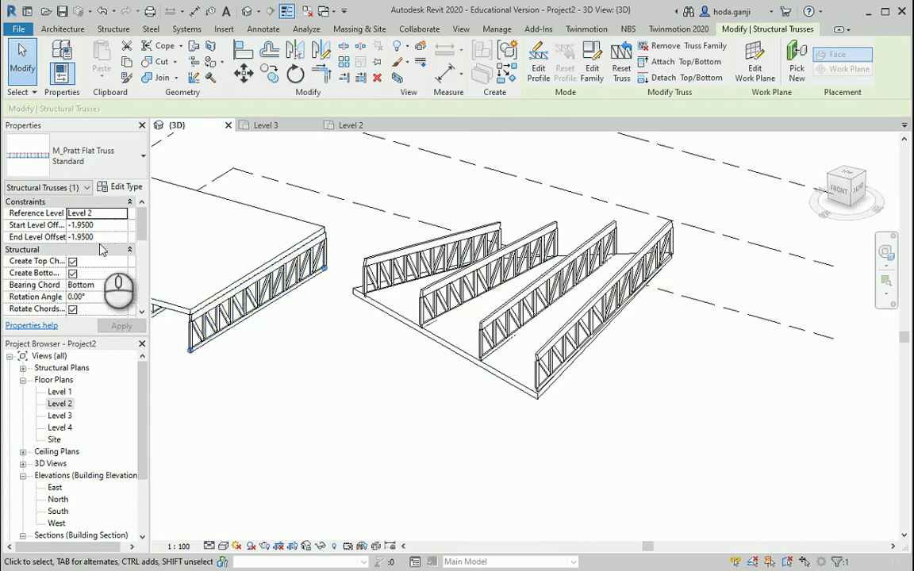
{"action": "left_click", "coordinate": [279, 408]}
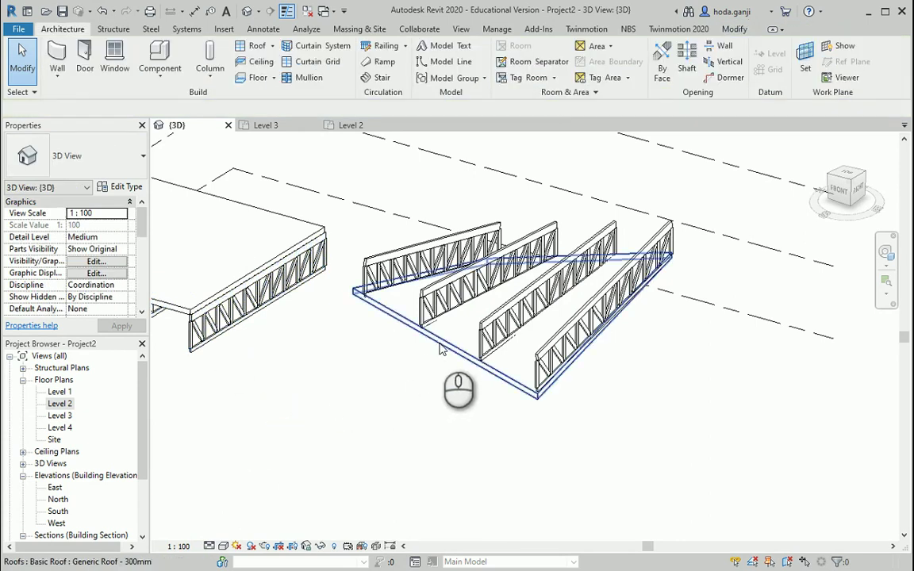
{"action": "key", "text": "alt+Tab"}
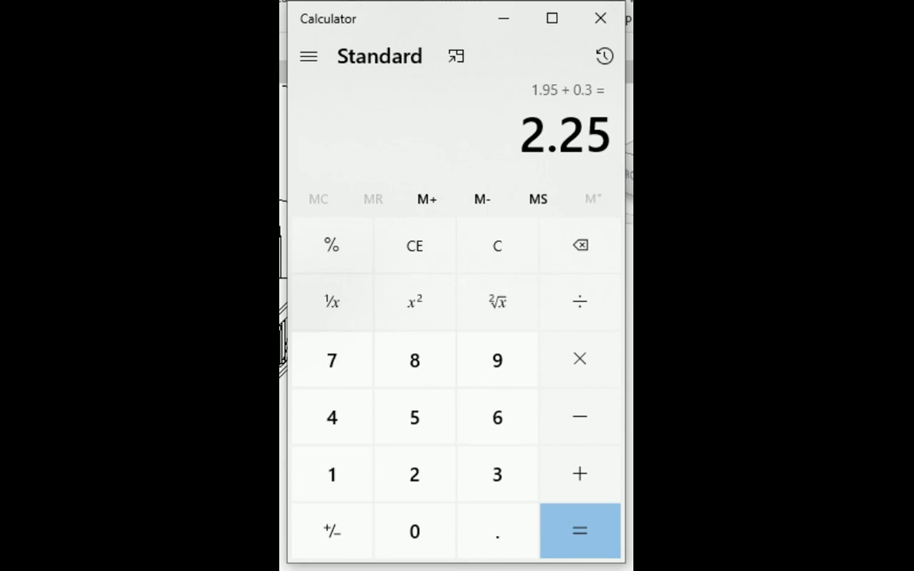
{"action": "key", "text": "1"}
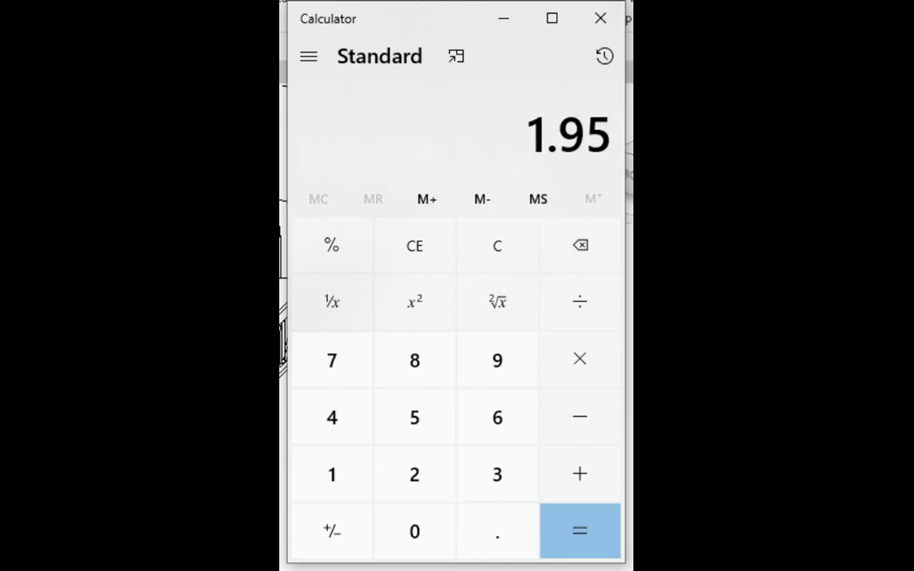
{"action": "key", "text": "plus"}
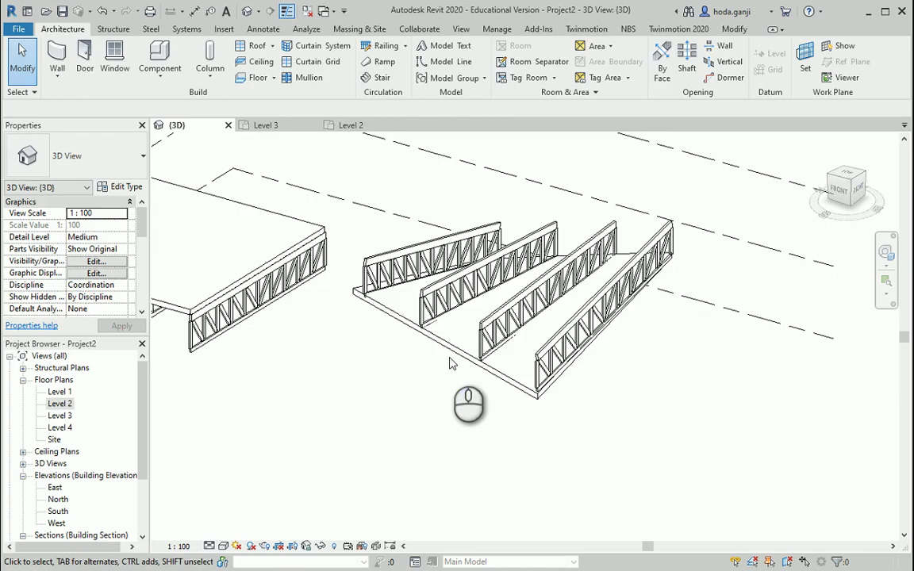
- Set the curved roof's level offset to 2.25 to raise it onto the trusses
{"action": "left_click", "coordinate": [446, 355]}
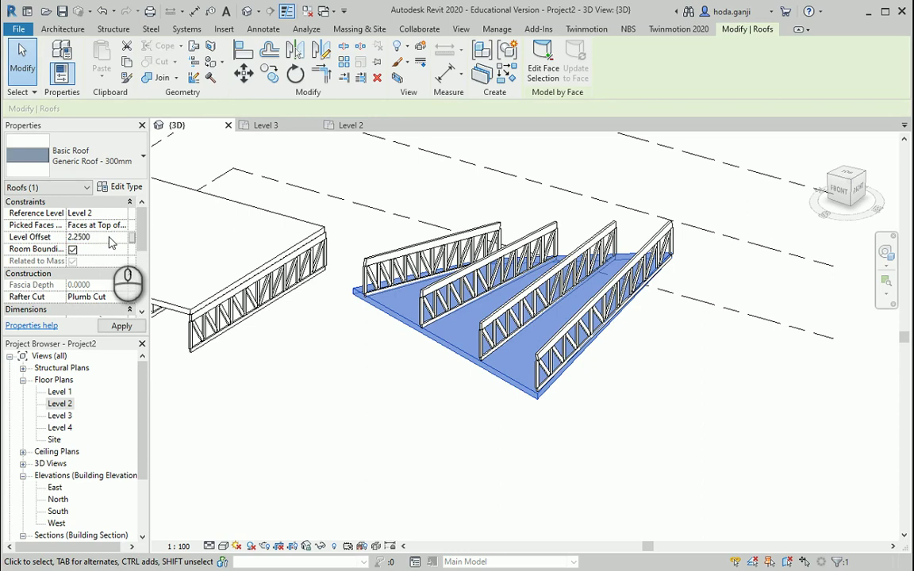
{"action": "left_click", "coordinate": [420, 426]}
{"action": "middle_click_drag", "start_coordinate": [420, 426], "coordinate": [514, 349], "text": "shift"}
{"action": "scroll", "coordinate": [488, 435], "scroll_direction": "up", "scroll_amount": 1}
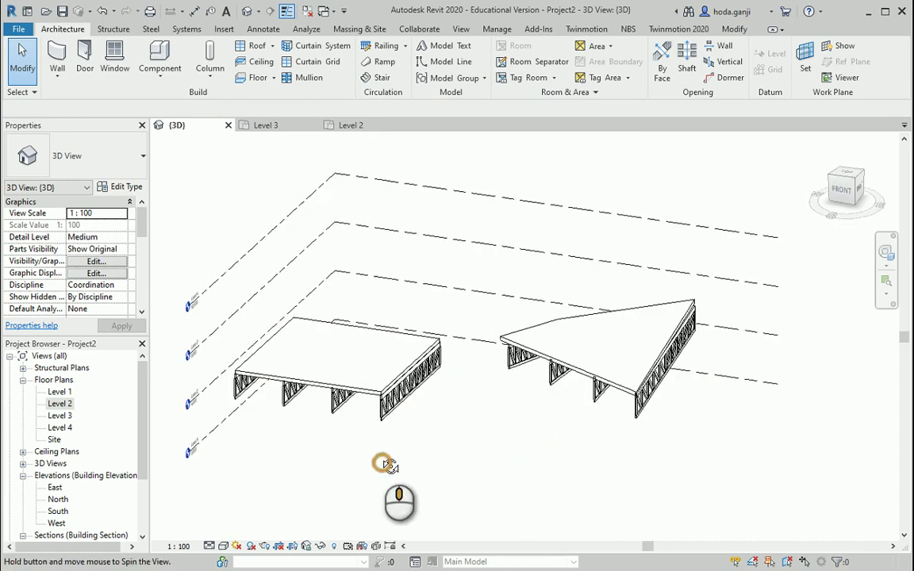